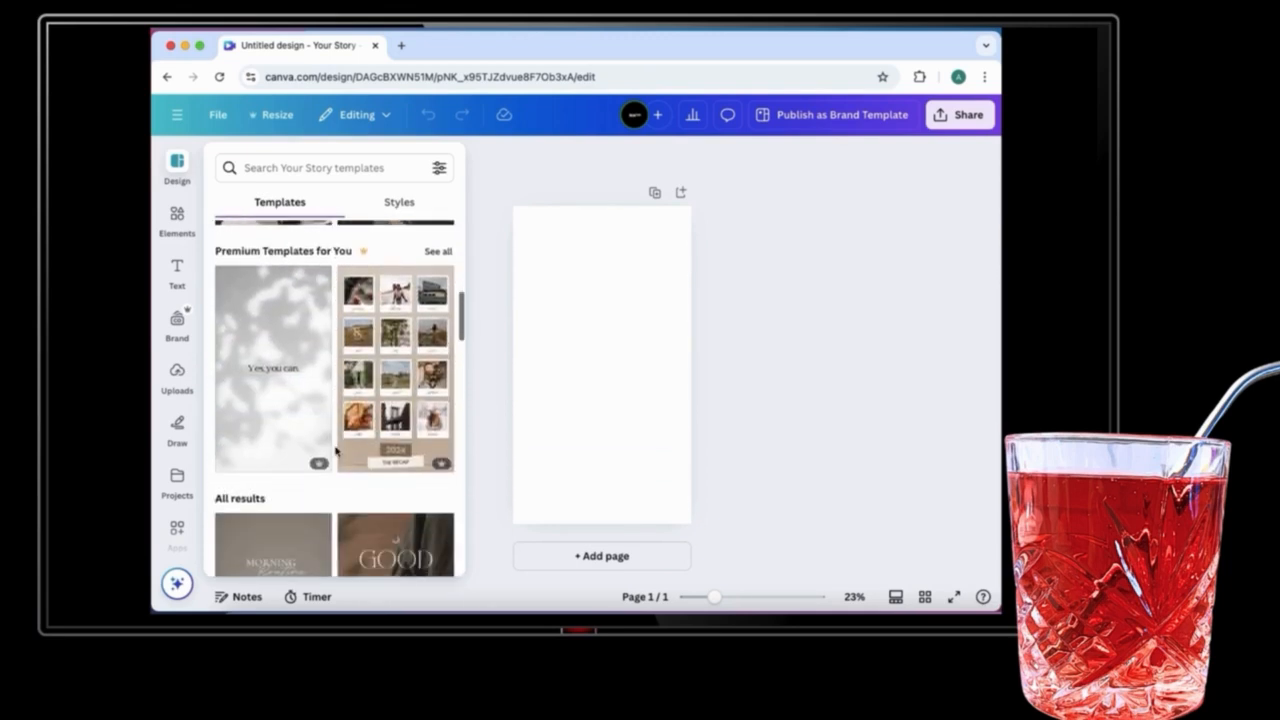
Step: Browse the story templates and apply the Light Grey Minimalist Mockup Skincare Product Features template to the blank page
scroll(335, 452, "down", 3)
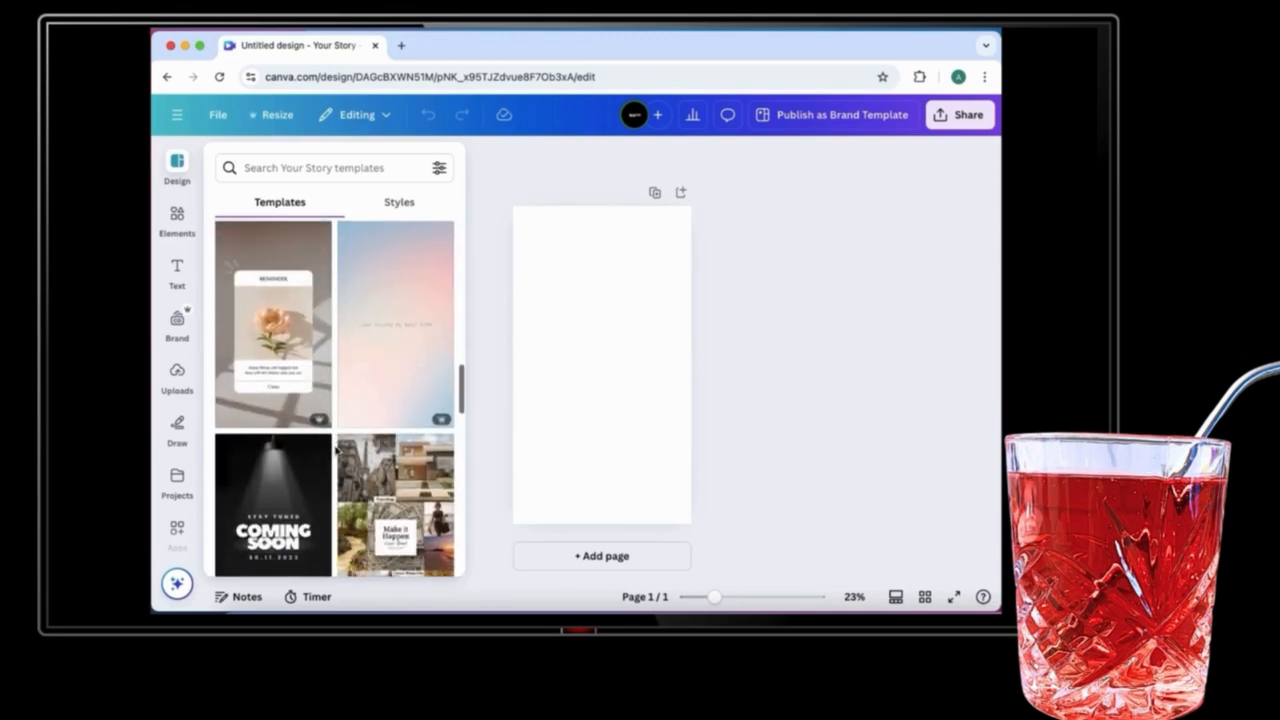
scroll(335, 452, "down", 5)
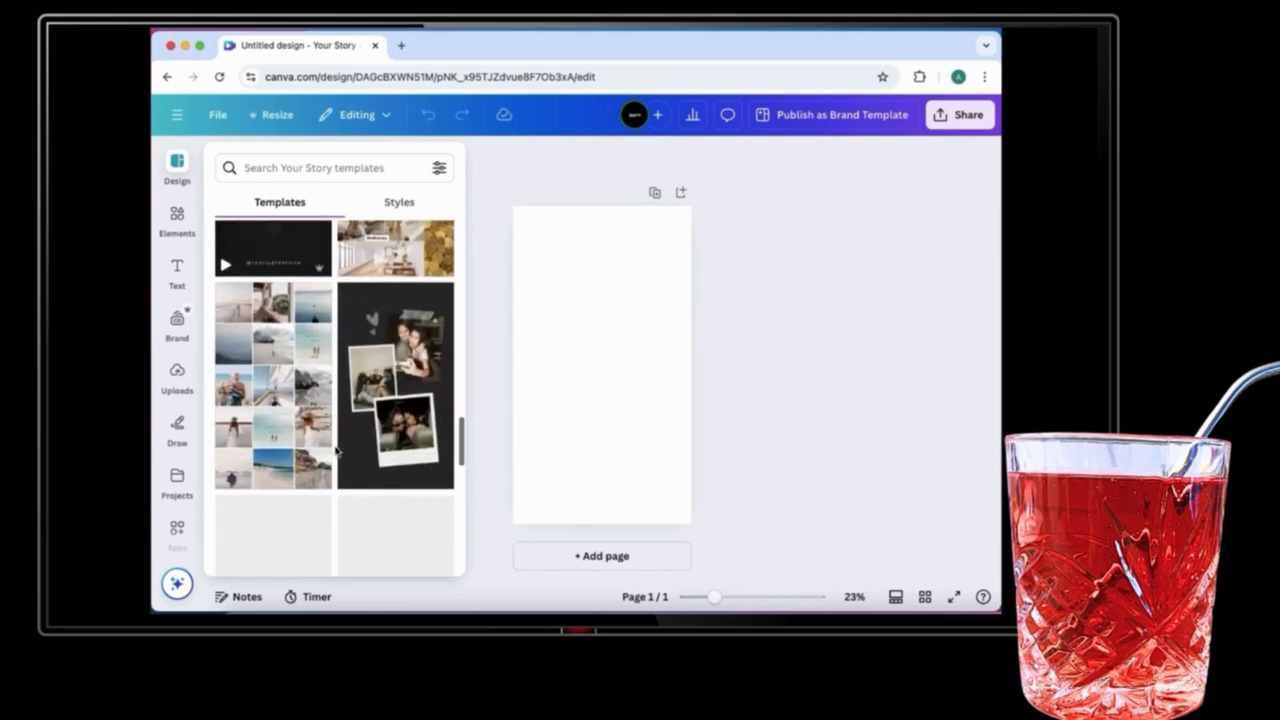
scroll(335, 452, "down", 3)
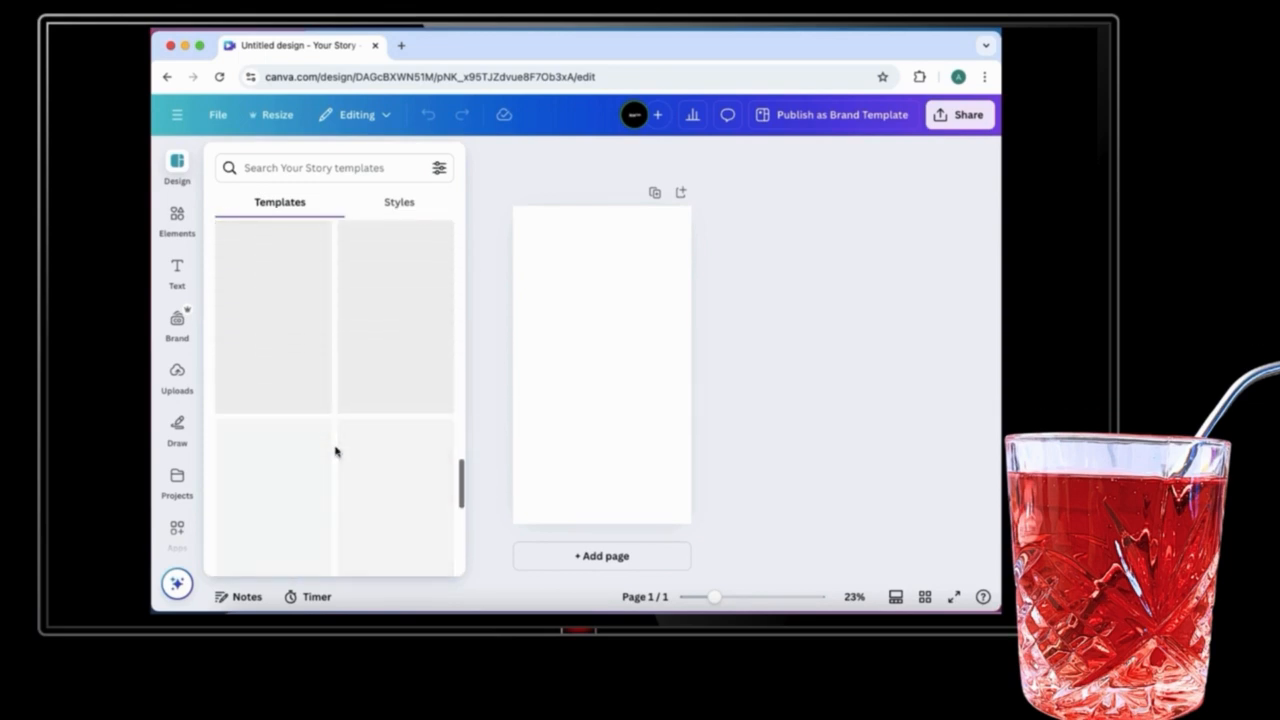
scroll(334, 449, "up", 6)
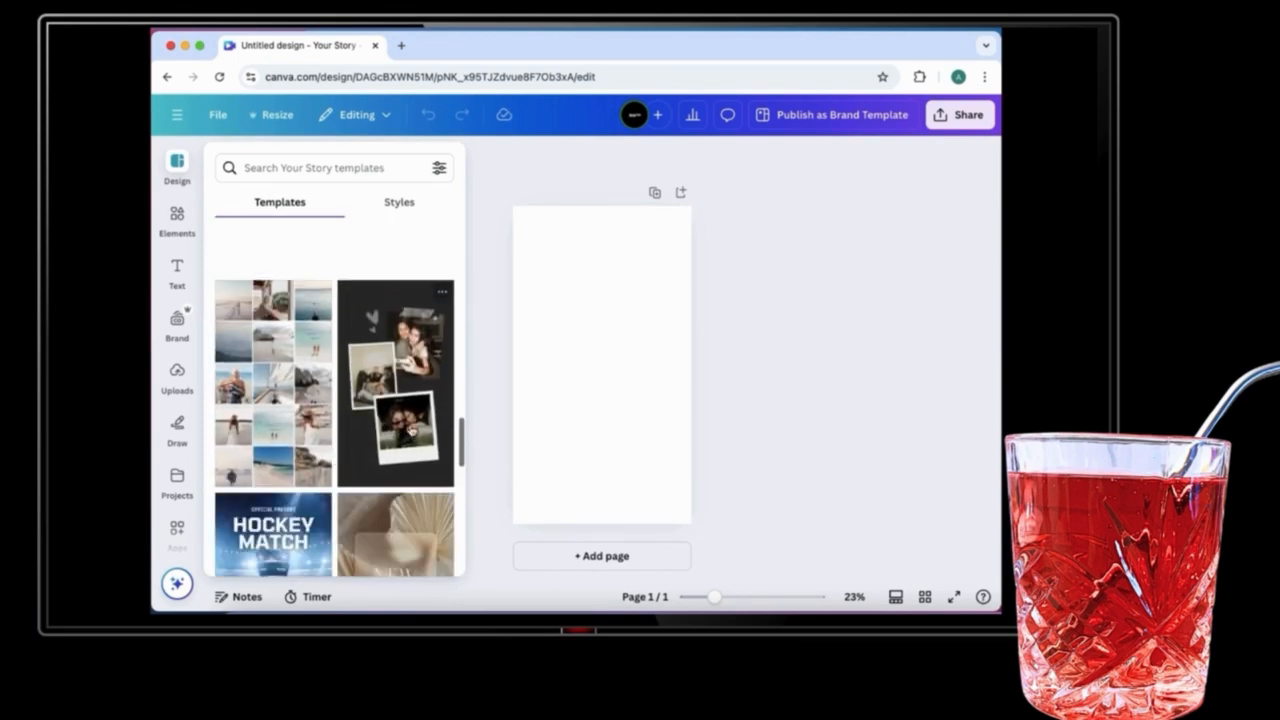
scroll(401, 398, "up", 1)
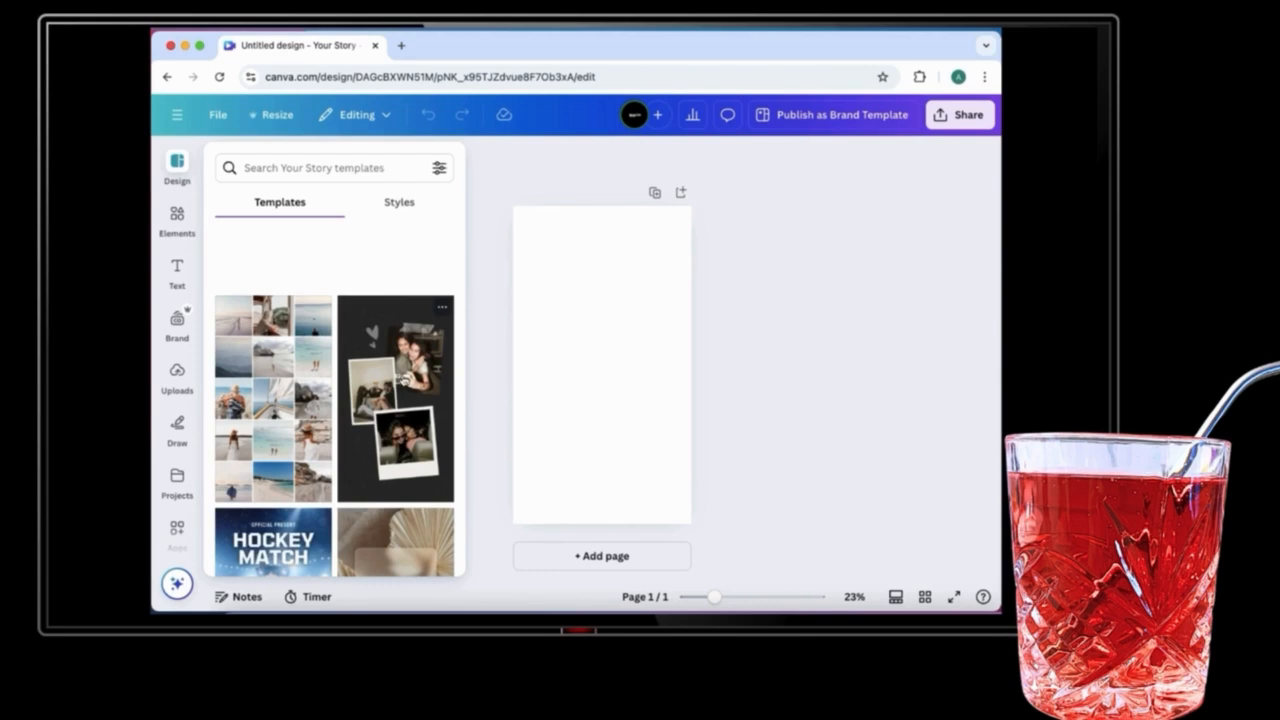
scroll(398, 373, "down", 5)
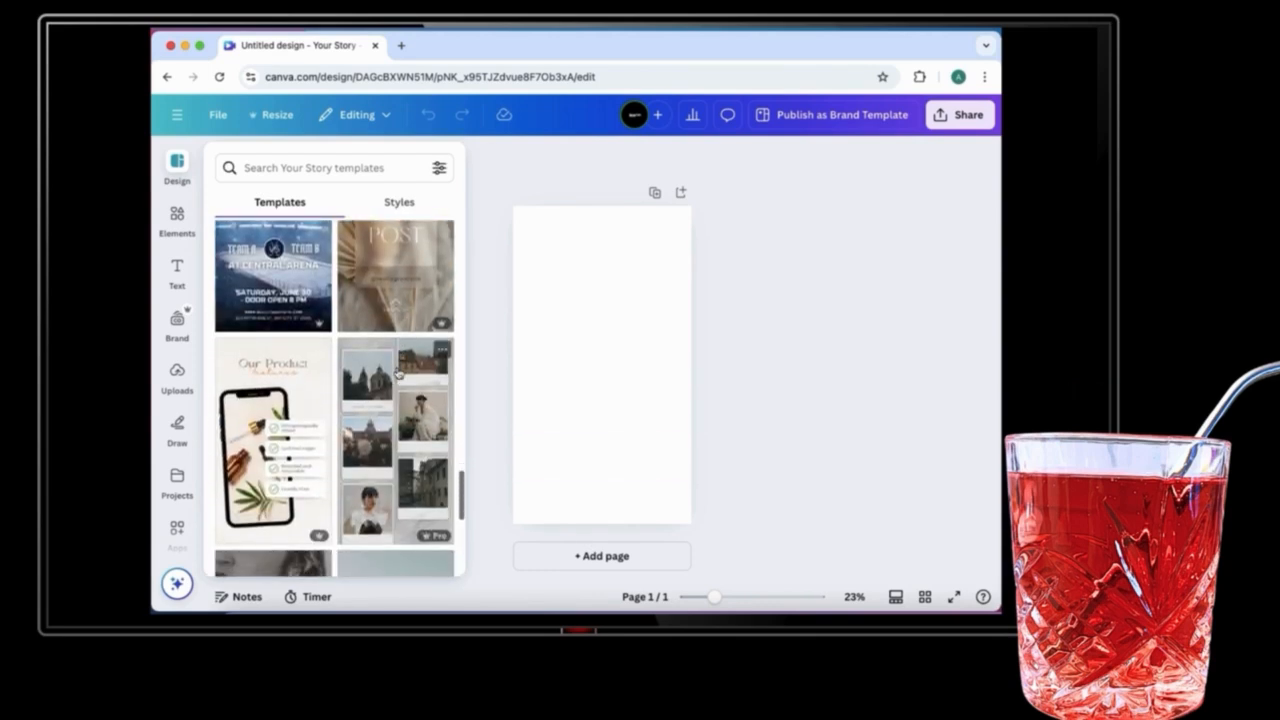
left_click(245, 400)
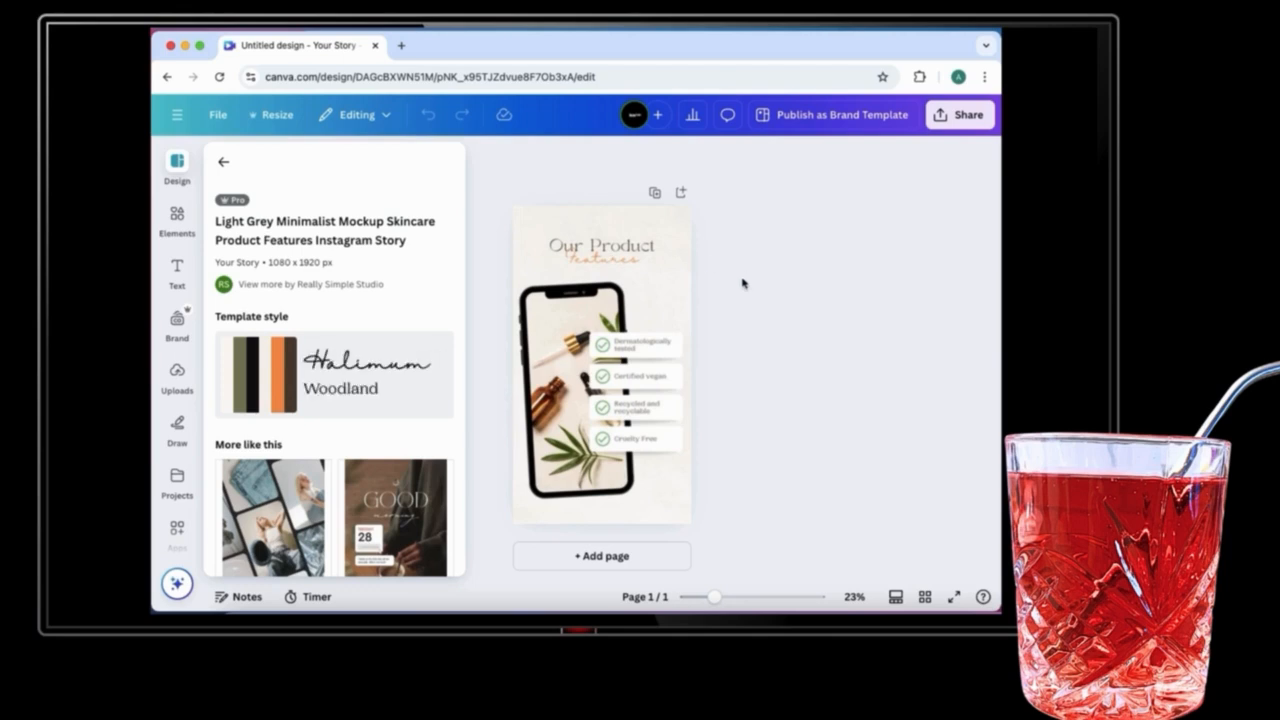
Step: Delete the product photo inside the phone mockup, leaving an empty frame
left_click(595, 311)
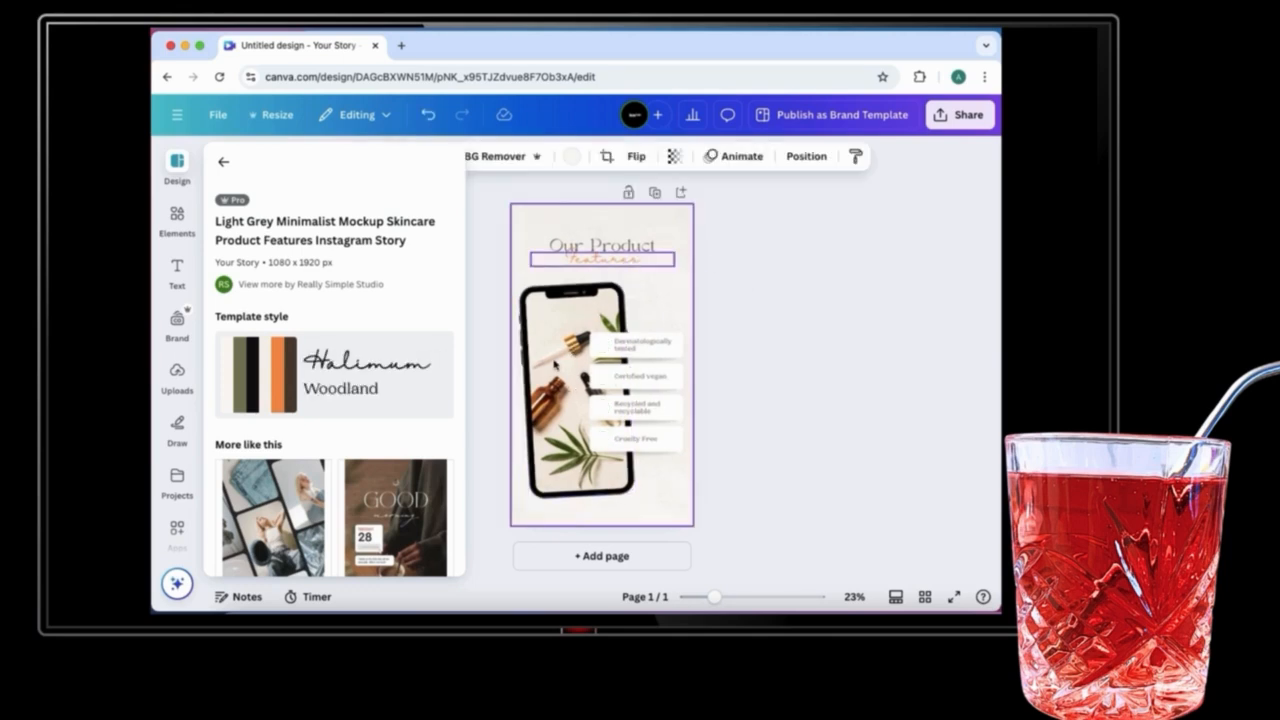
left_click(551, 366)
key("Delete")
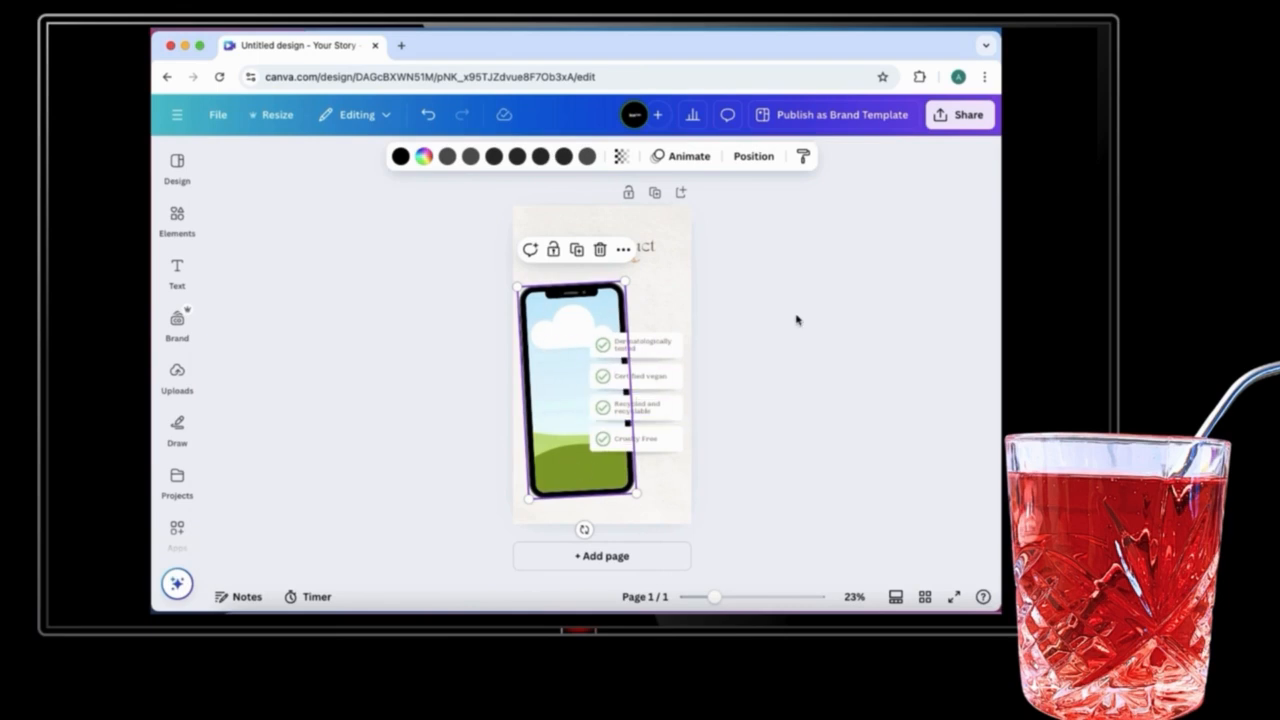
Step: Place a woman's portrait photo into the phone mockup's empty frame
left_click(845, 460)
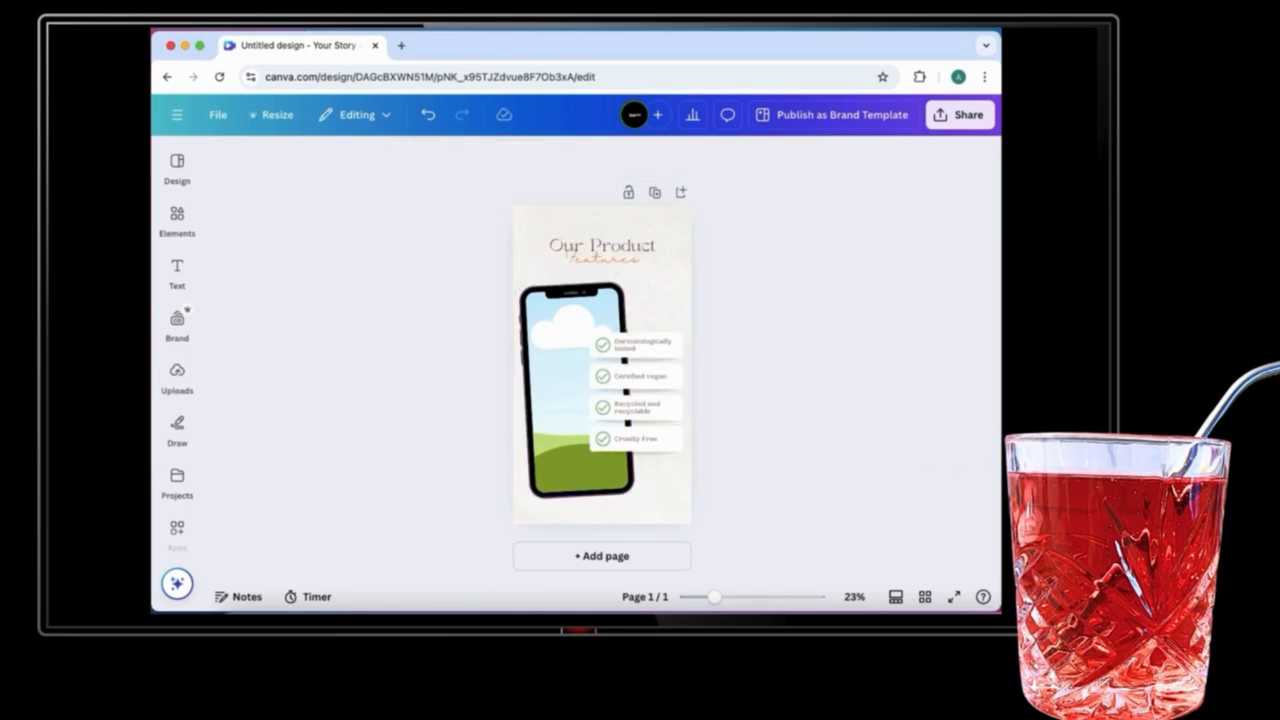
left_click_drag(845, 505, 569, 433)
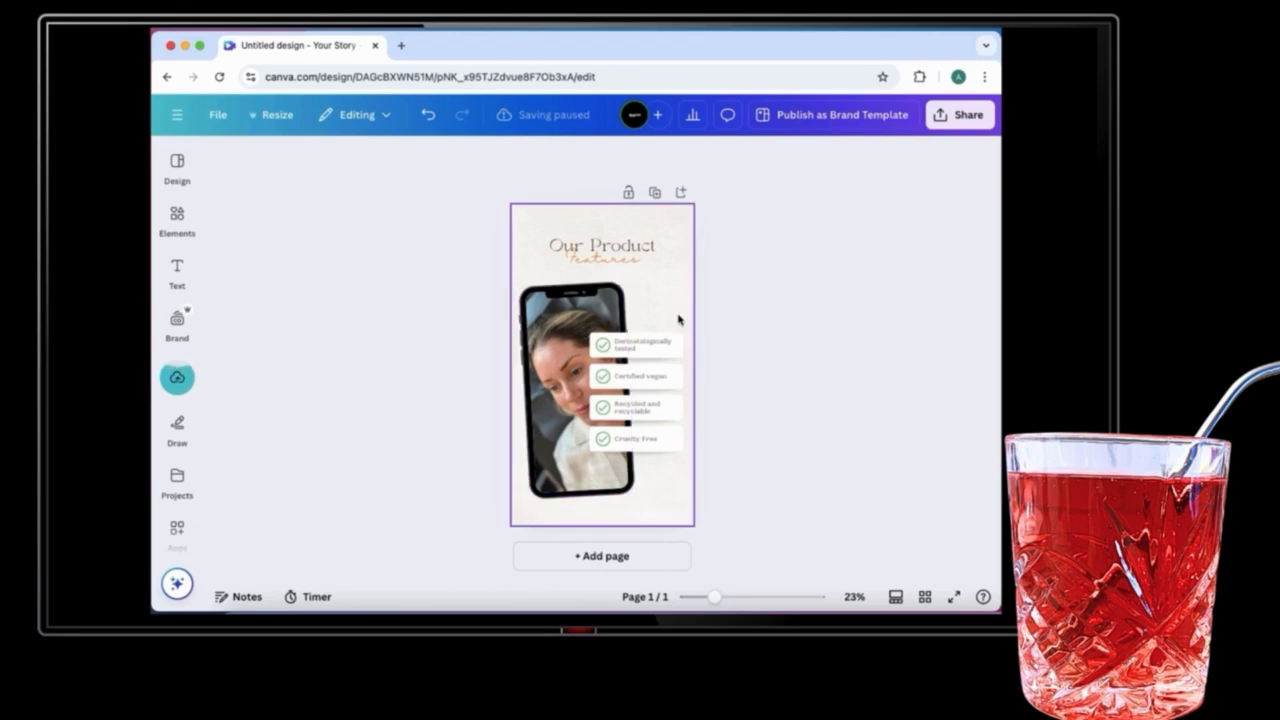
Step: Select the feature labels beside the phone and delete them
left_click_drag(672, 313, 645, 447)
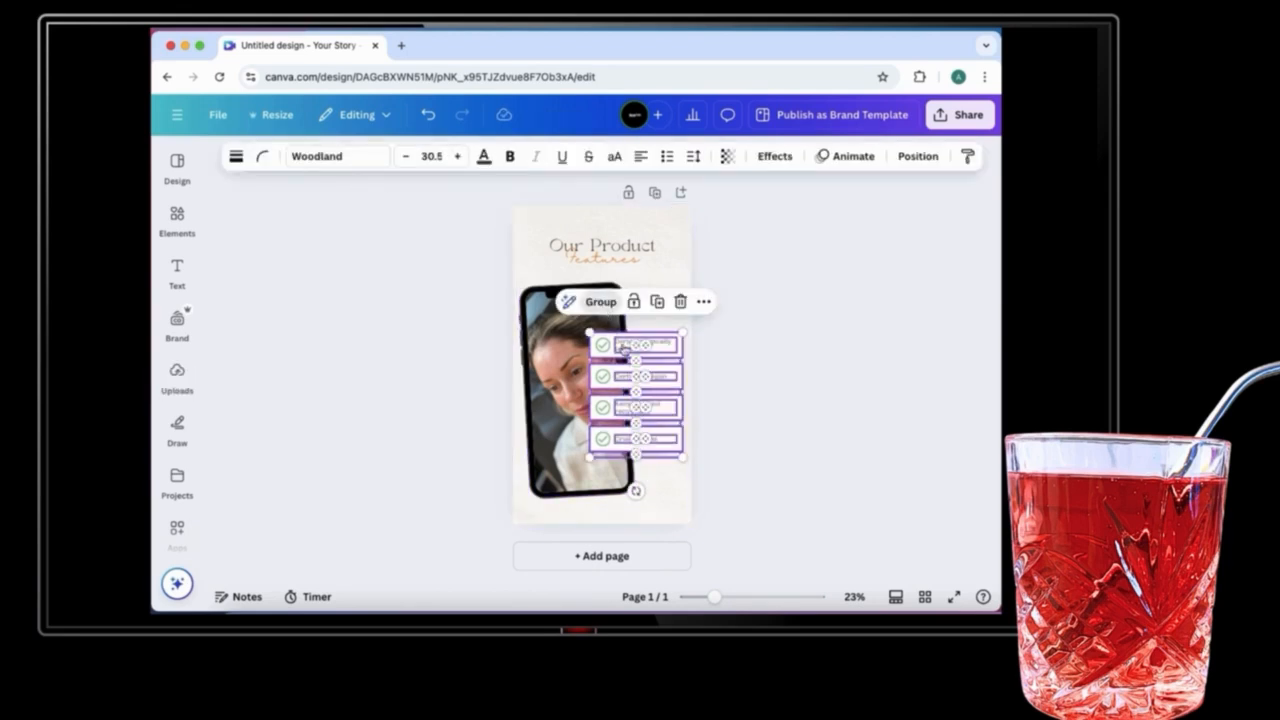
left_click(601, 301)
mouse_move(639, 372)
left_mouse_down()
mouse_move(640, 418)
mouse_move(663, 418)
mouse_move(683, 387)
mouse_move(637, 374)
left_mouse_up()
key("Delete")
Step: Try deleting the check icons together with the phone mockup, then undo the deletion
left_click(607, 350)
left_click(606, 375, "shift")
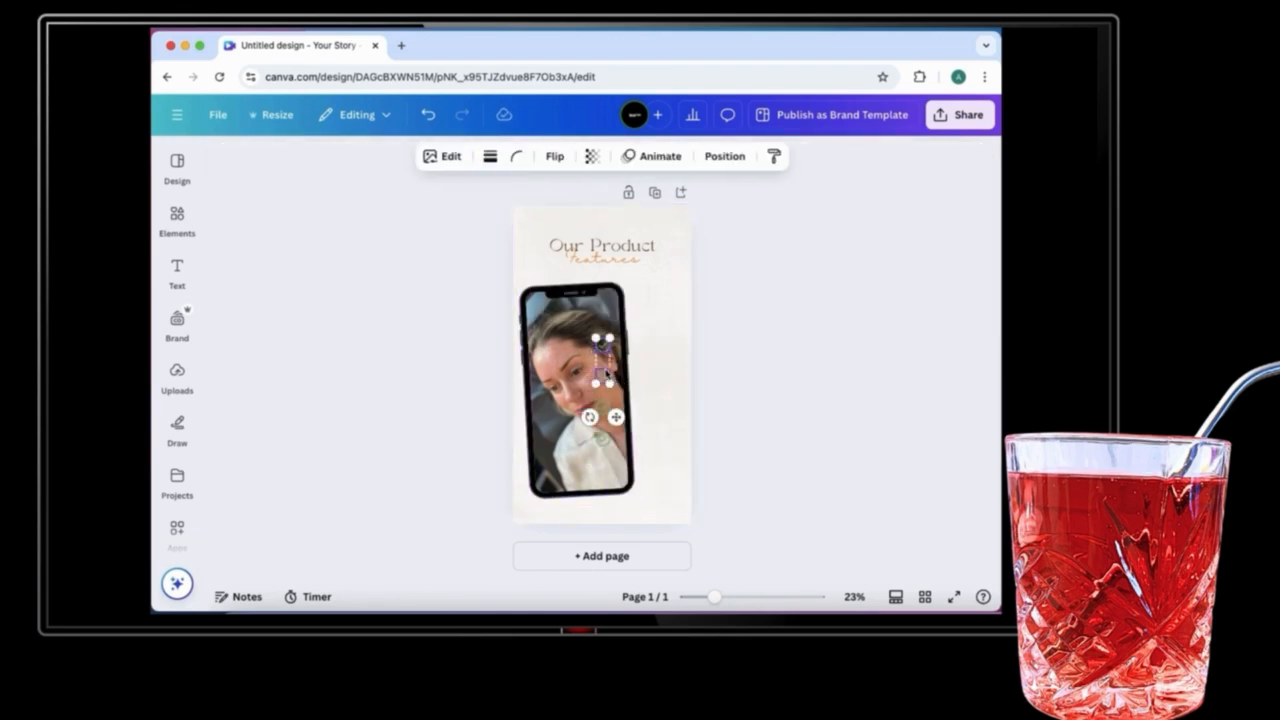
left_click(602, 450)
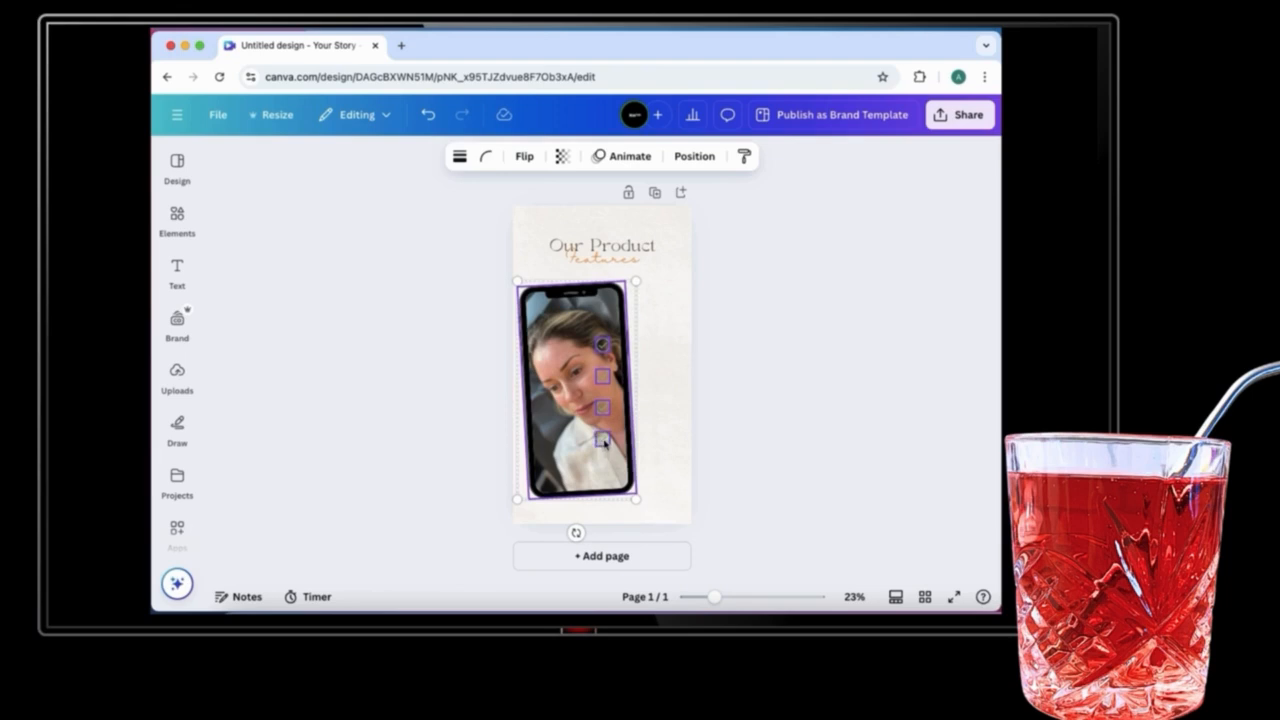
key("Delete")
left_click(415, 111)
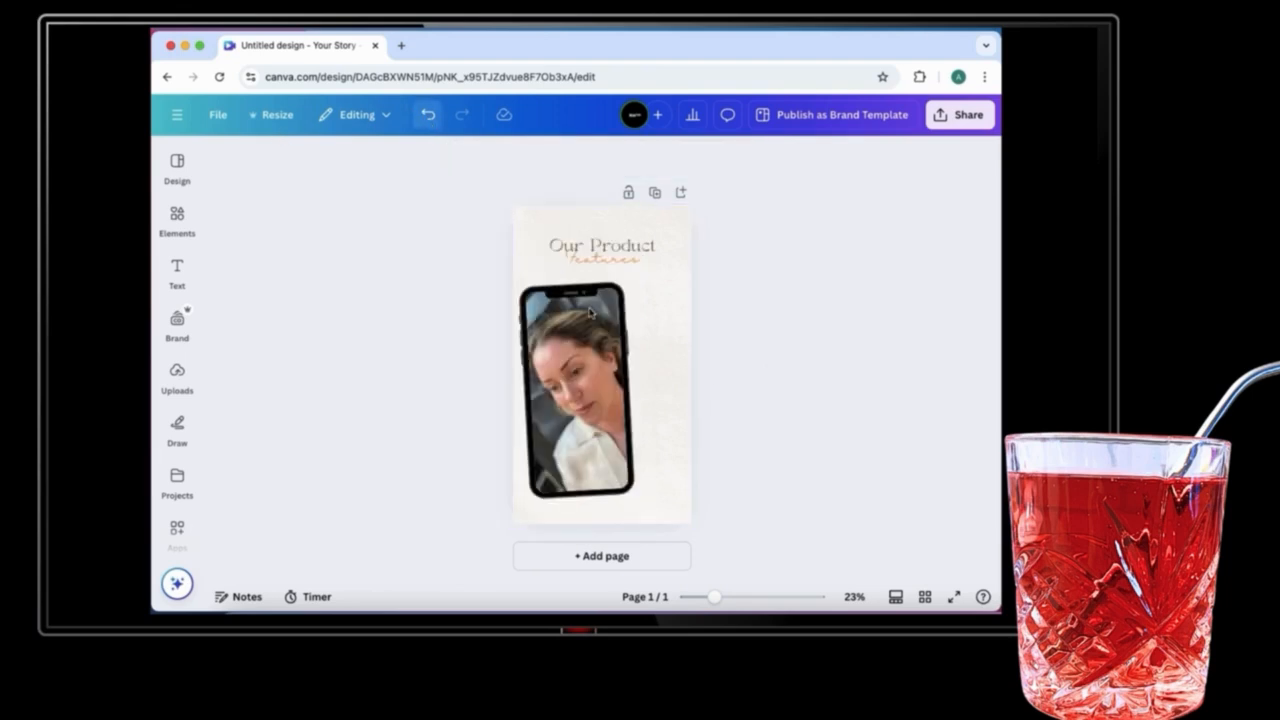
Step: Select the four remaining check icons on the phone and delete them
left_click(615, 385)
left_click(608, 387, "shift")
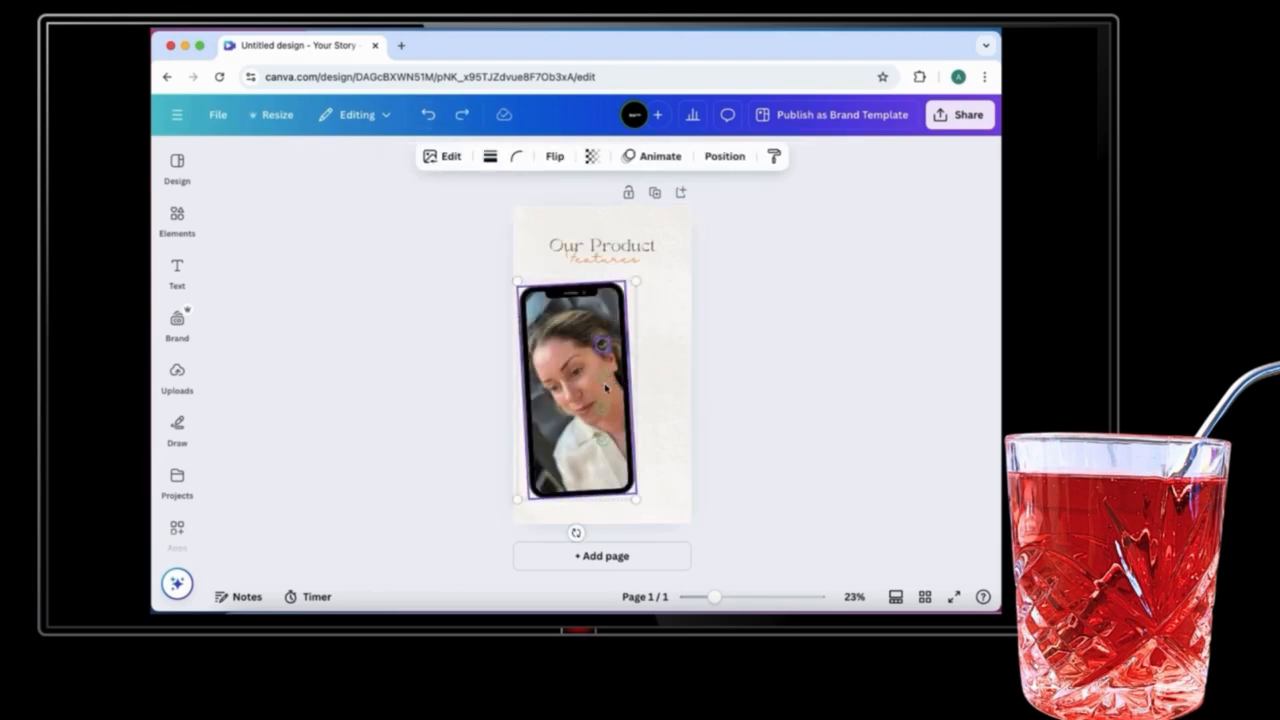
left_click(676, 357)
left_click(604, 346)
left_click(602, 376, "shift")
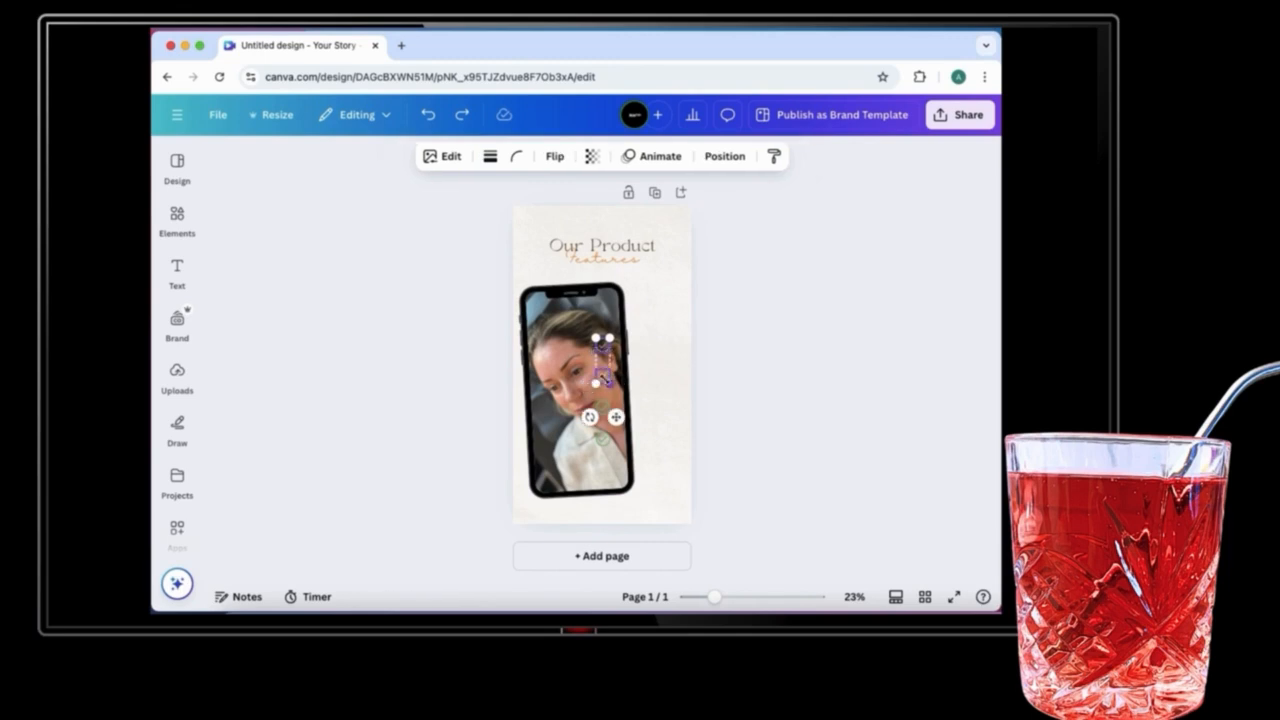
left_click(602, 407, "shift")
left_click(602, 439, "shift")
key("Delete")
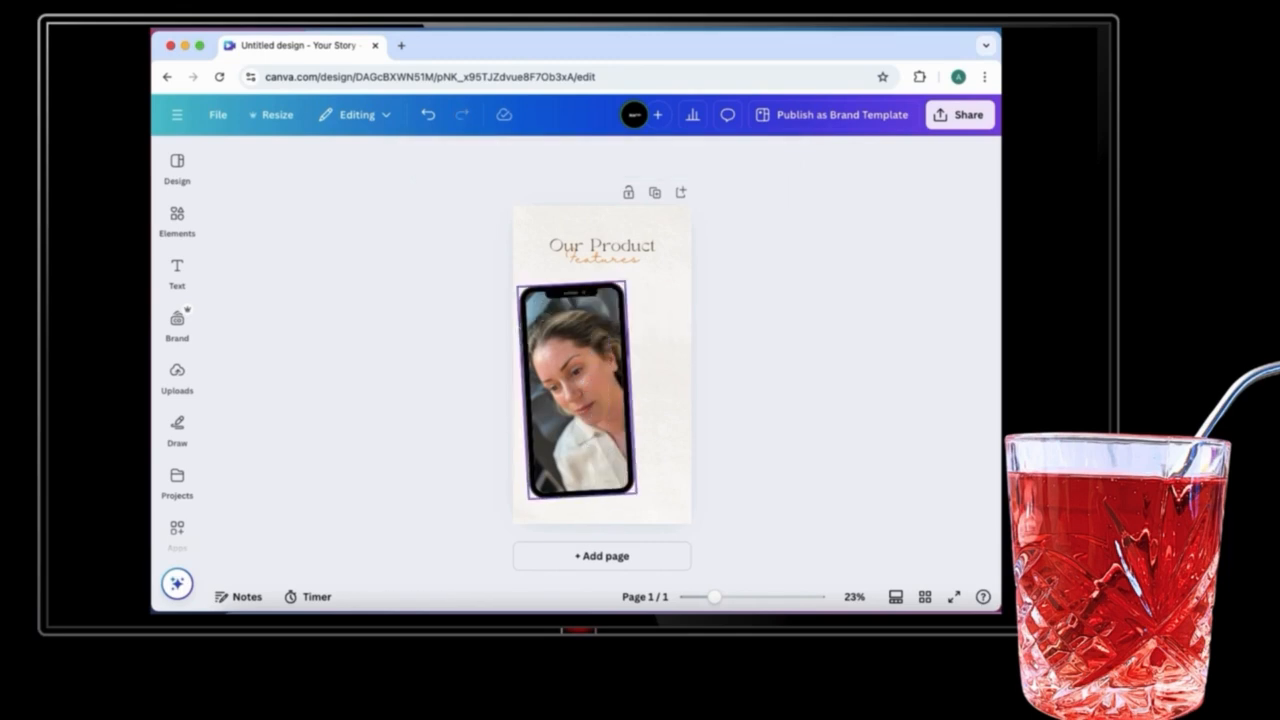
Step: Change the heading text to Book Now and delete the Features subtitle beneath it
left_click(614, 236)
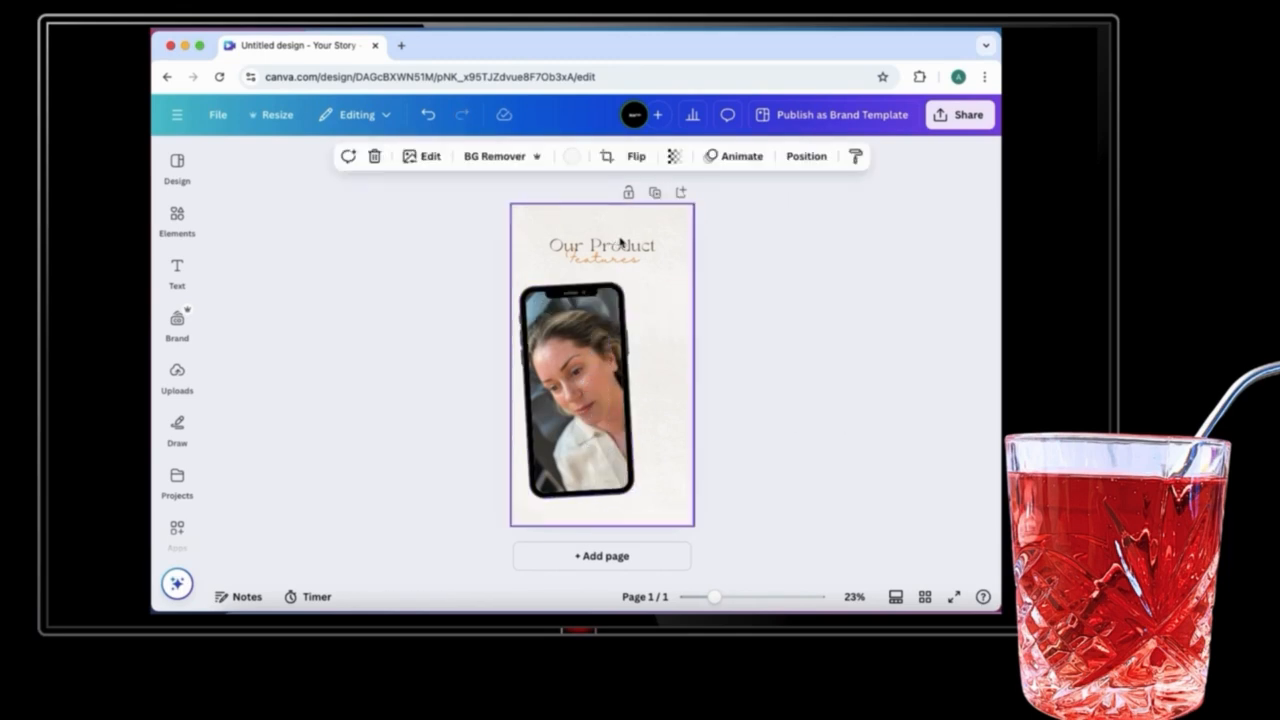
left_click(622, 245)
double_click(645, 250)
type("Book Now")
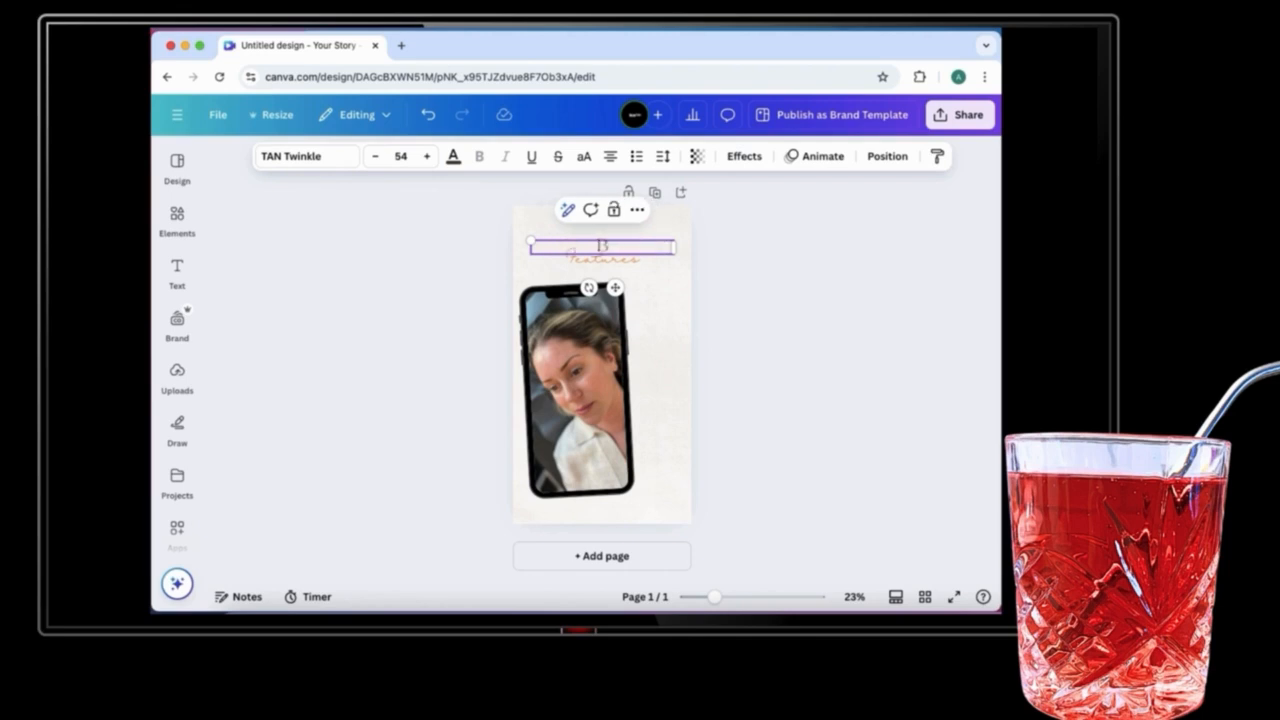
left_click(624, 262)
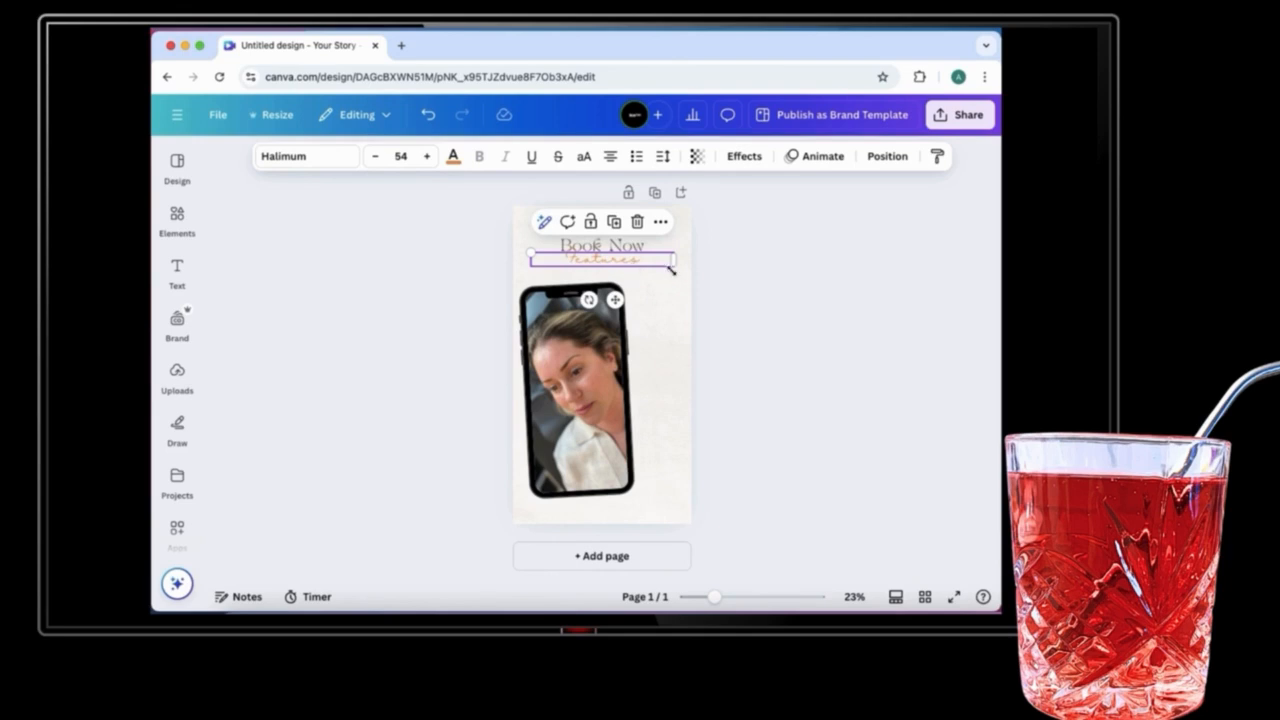
key("Delete")
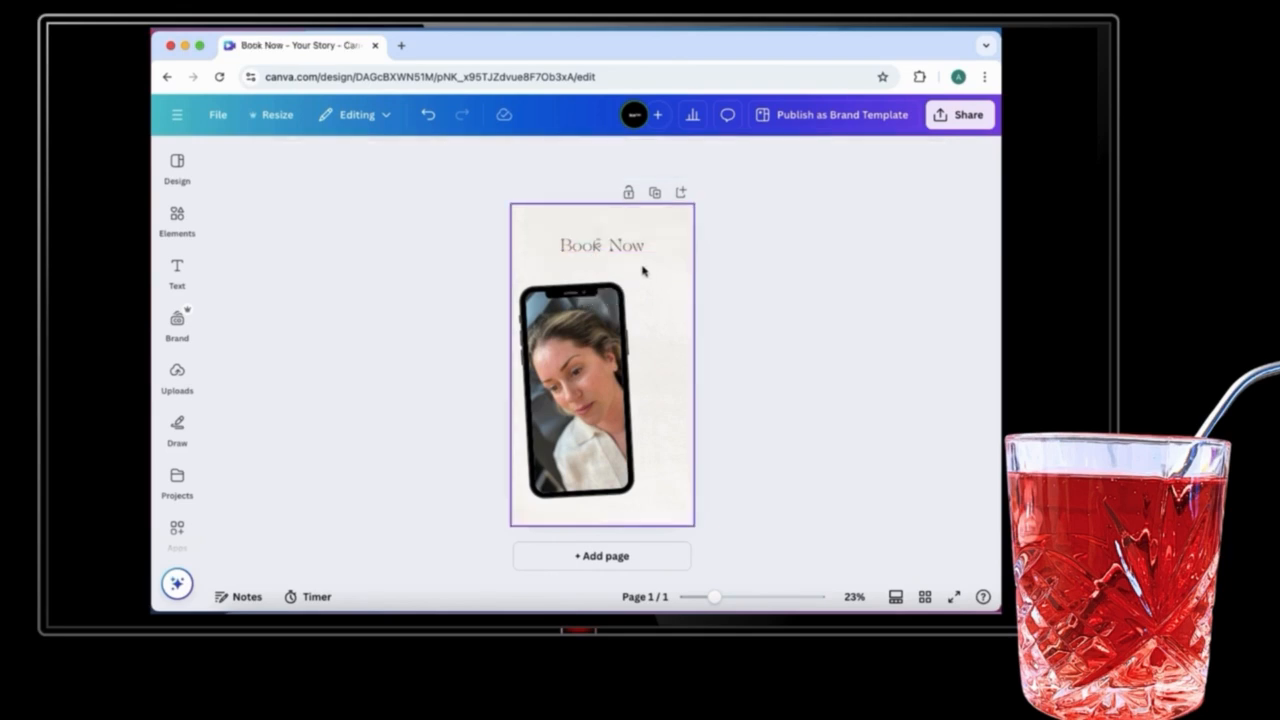
Step: Enlarge the phone mockup and reposition it below the Book Now heading
left_click(630, 248)
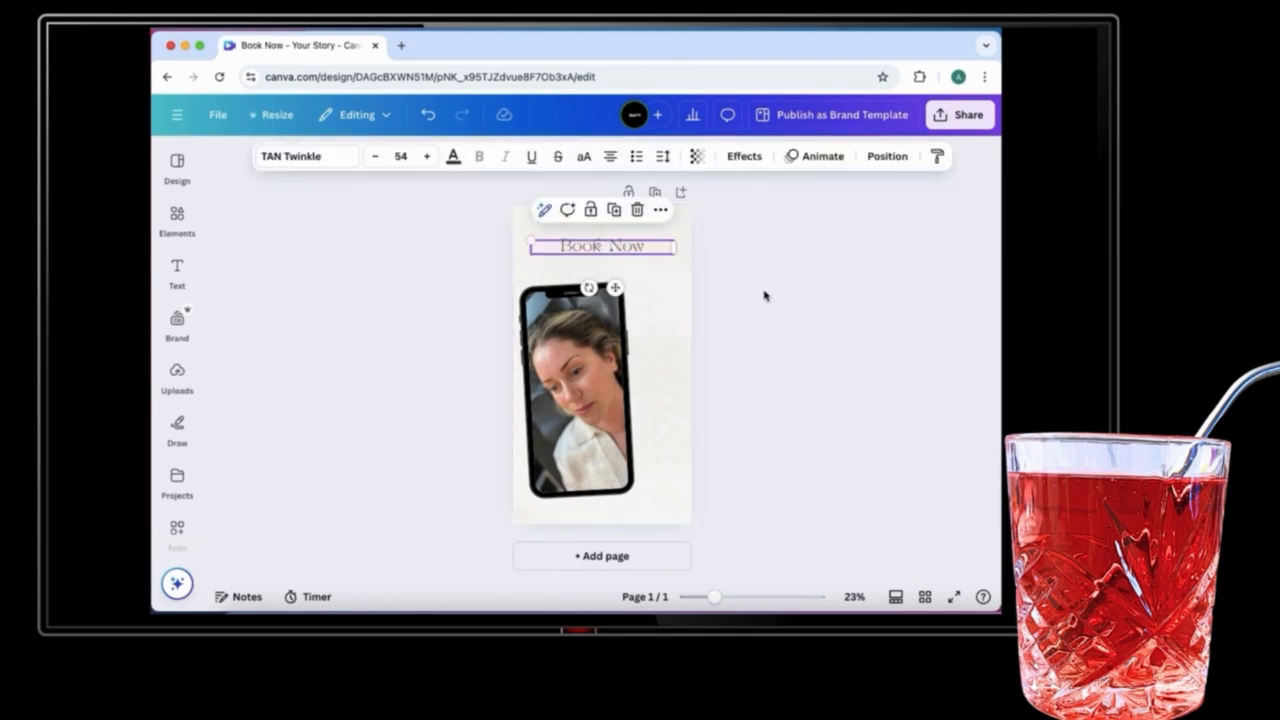
left_click_drag(574, 357, 592, 339)
left_click_drag(662, 481, 681, 497)
left_click_drag(628, 441, 615, 427)
left_click(511, 294)
Step: Search elements for button and add a rounded button graphic, moving it to the phone's lower part
left_click(179, 233)
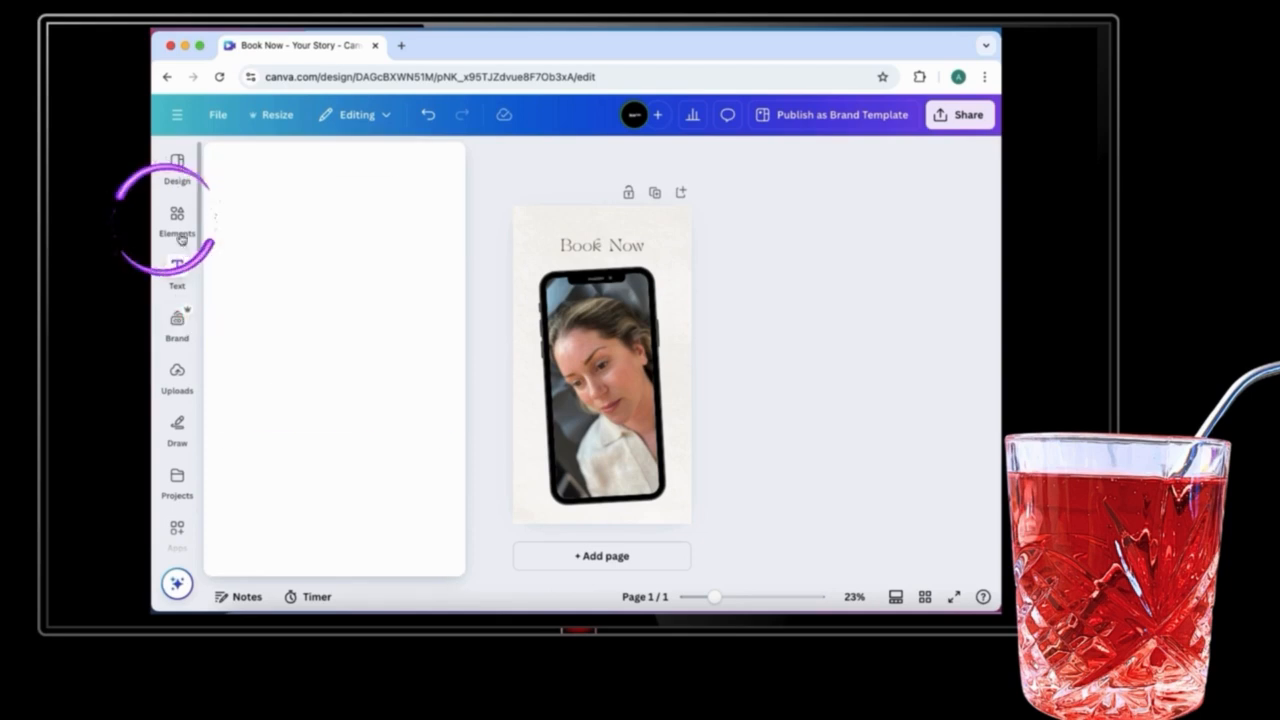
left_click(292, 161)
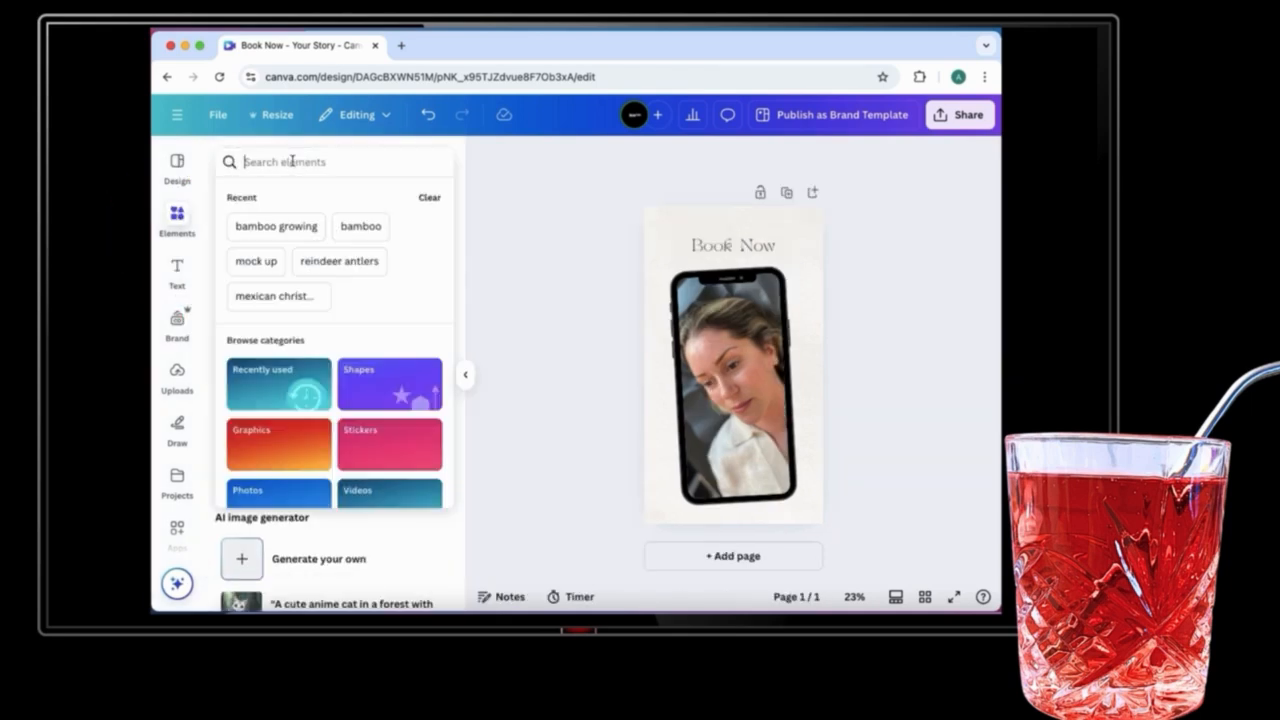
type("button")
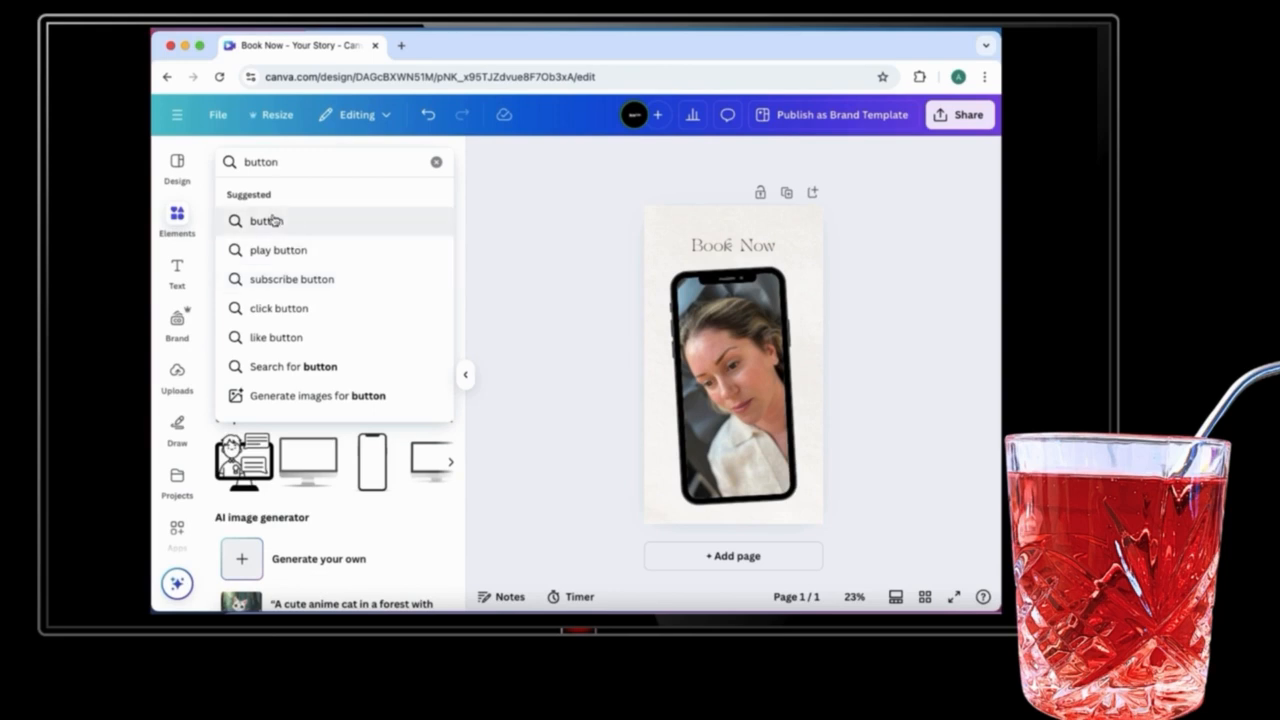
left_click(268, 220)
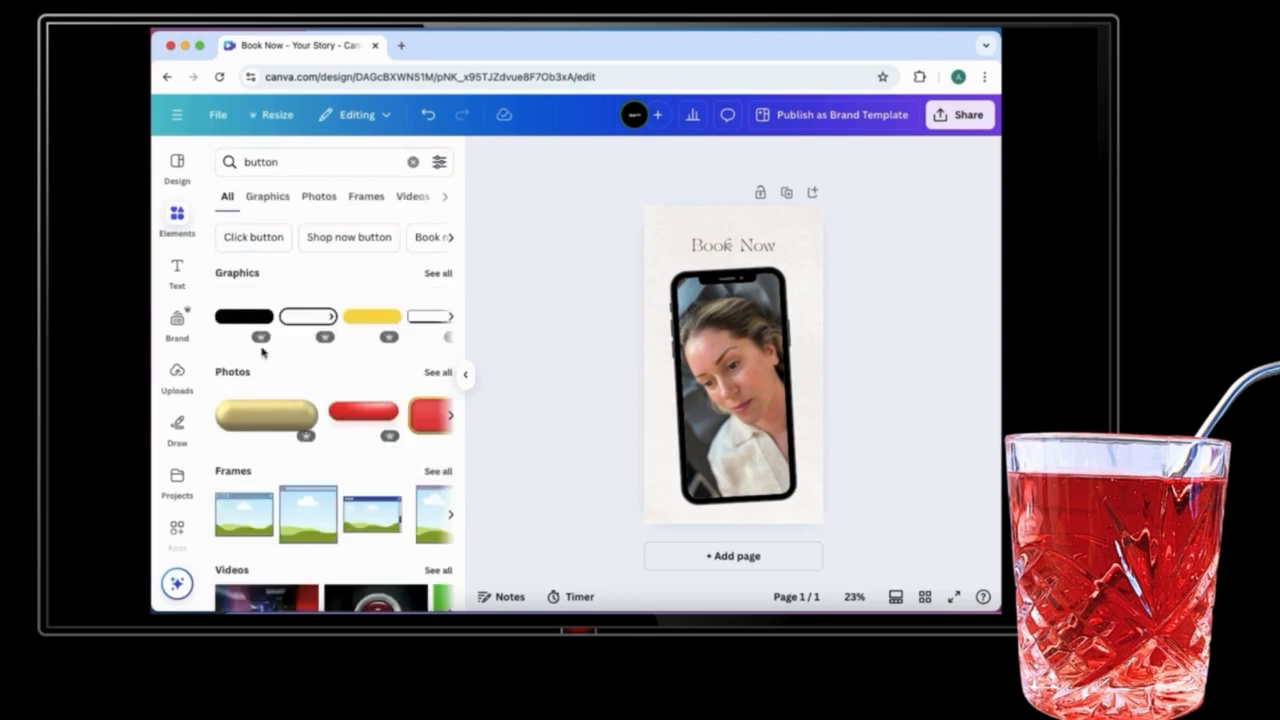
left_click(241, 329)
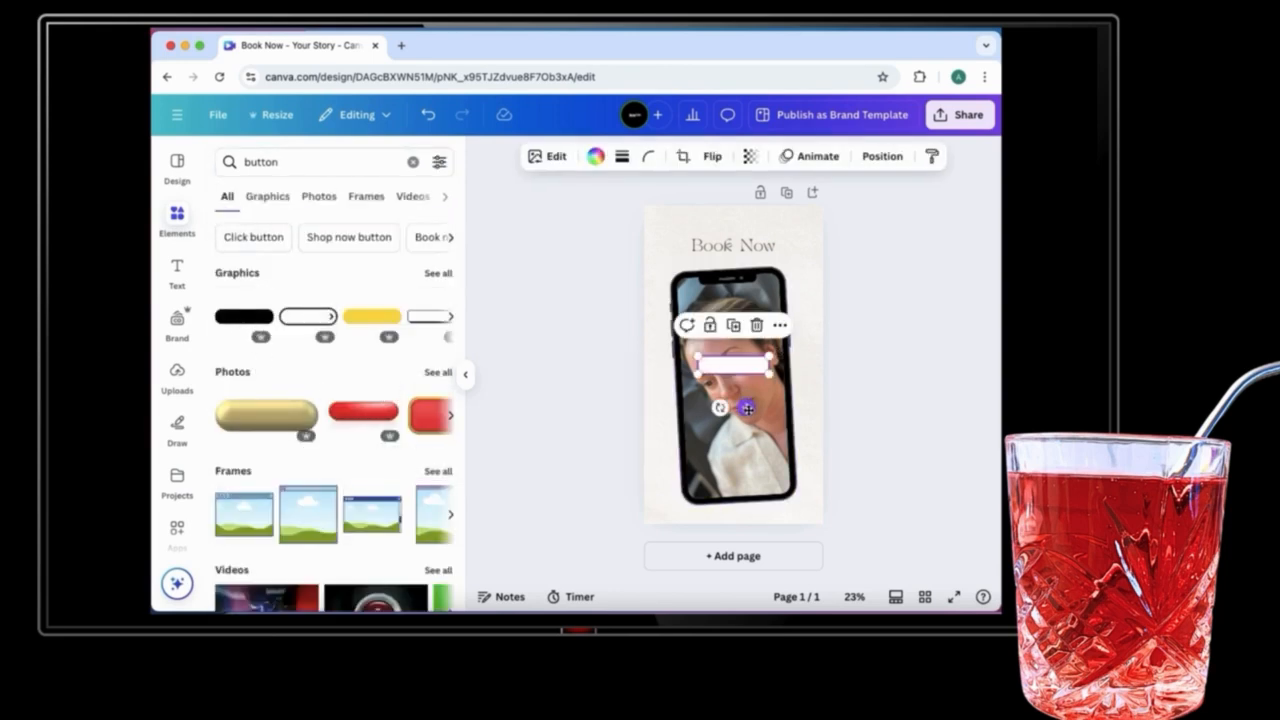
left_click_drag(748, 406, 757, 432)
Step: Move the Book Now heading down onto the button graphic
left_click(733, 245)
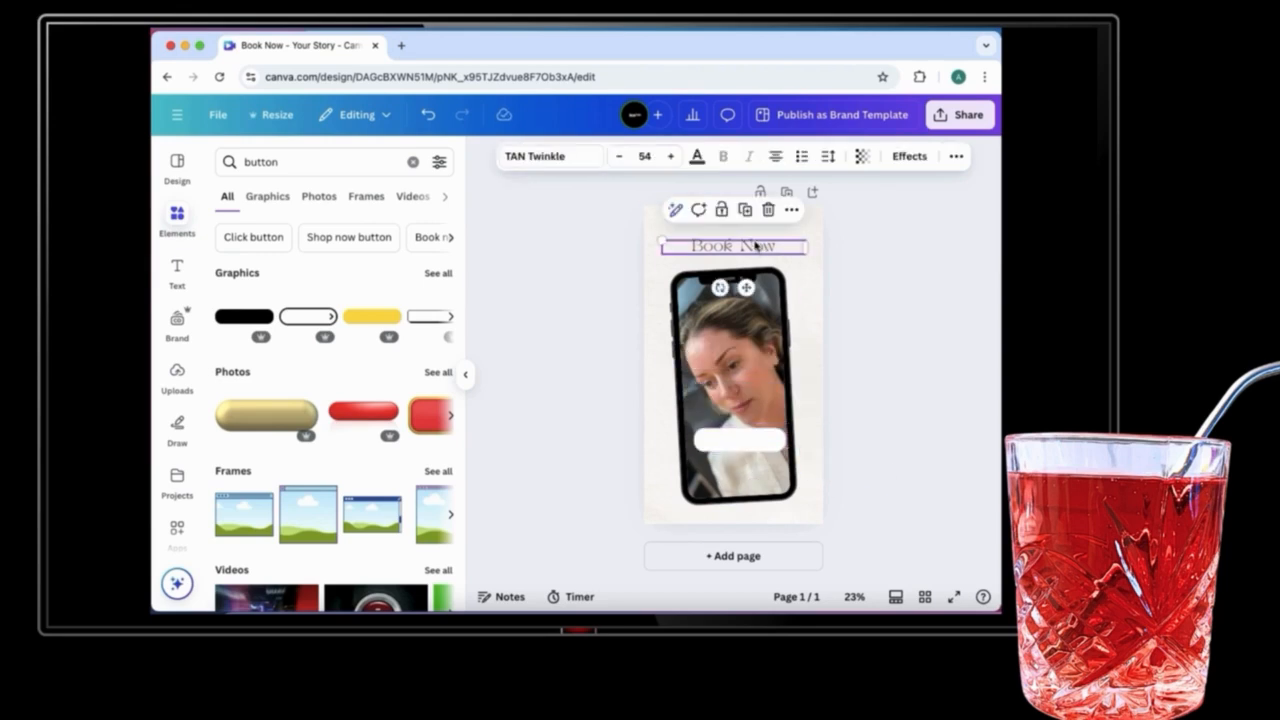
left_click_drag(733, 245, 762, 434)
left_click(924, 368)
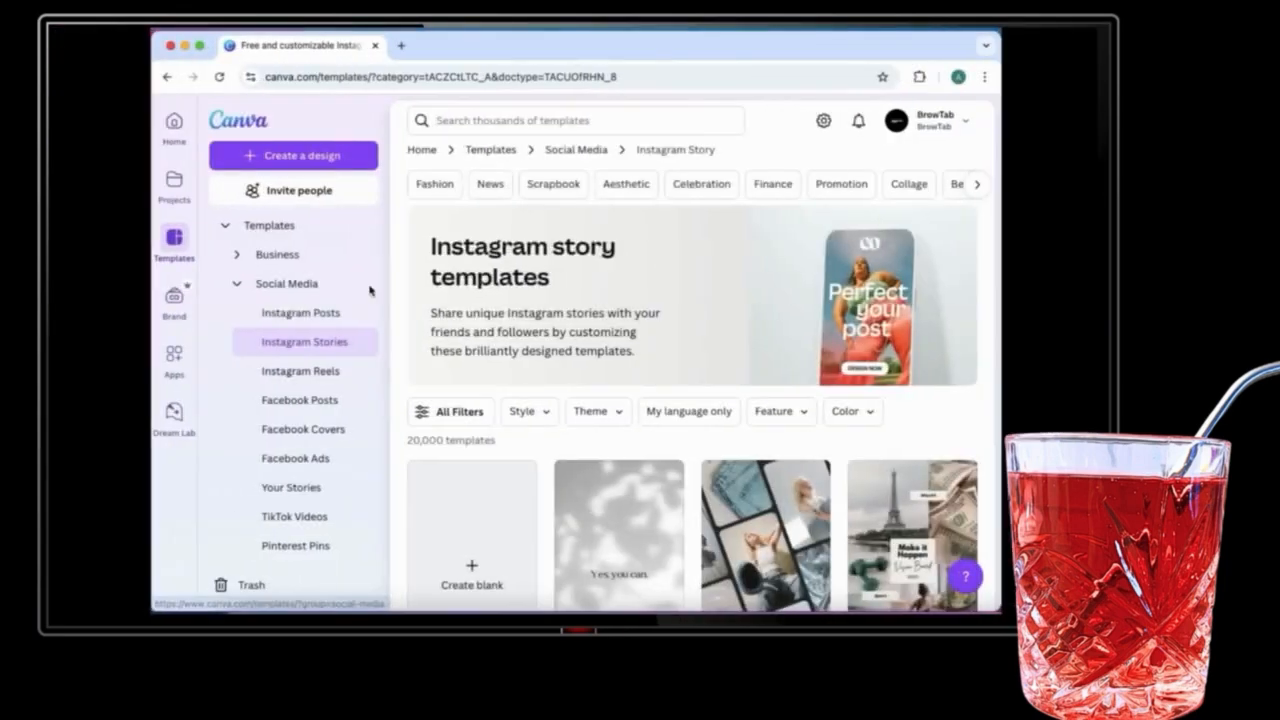
Step: Open the Black Aesthetic Photo Phone Camera Film Frame Instagram Story template for customizing
scroll(641, 472, "down", 10)
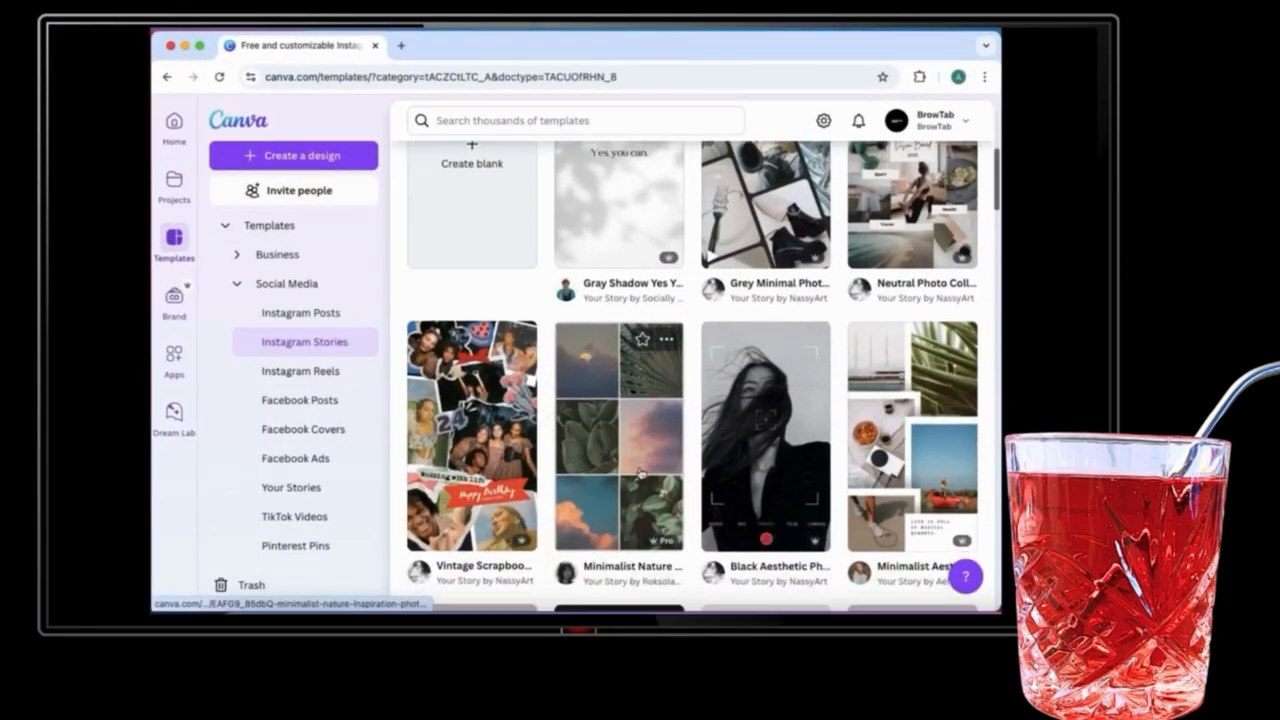
scroll(641, 472, "down", 1)
scroll(641, 472, "up", 1)
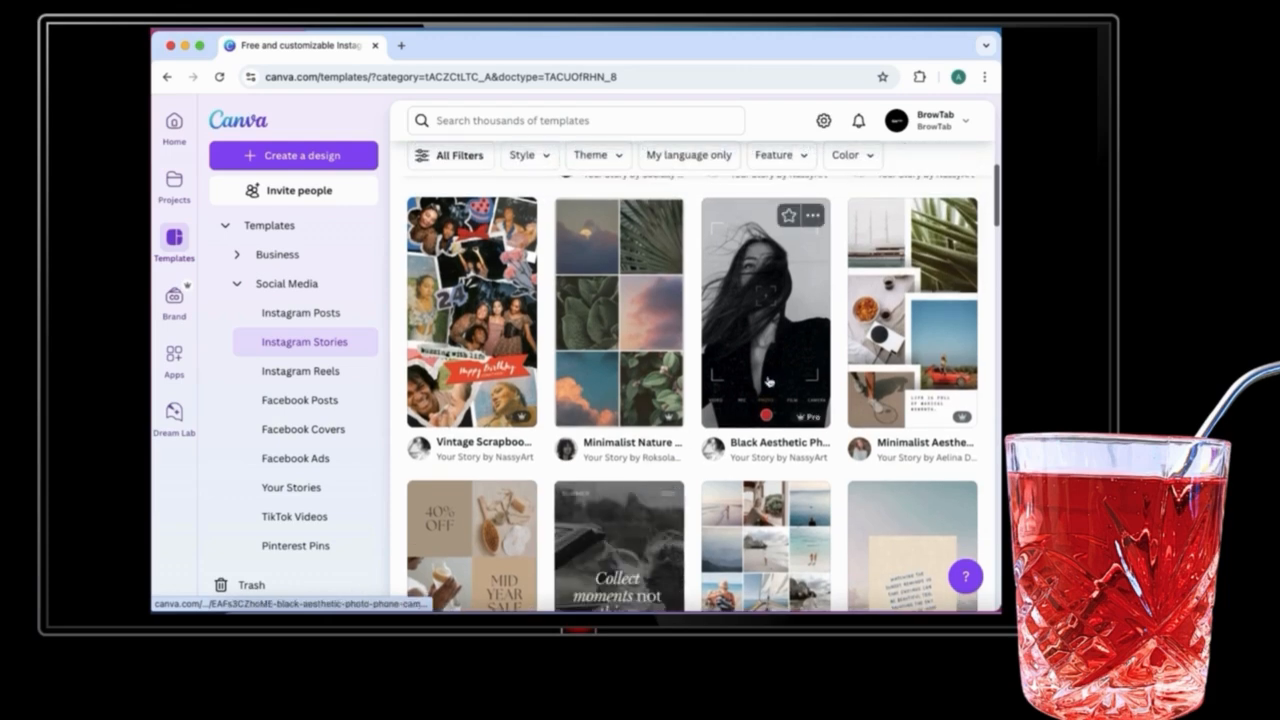
left_click(788, 342)
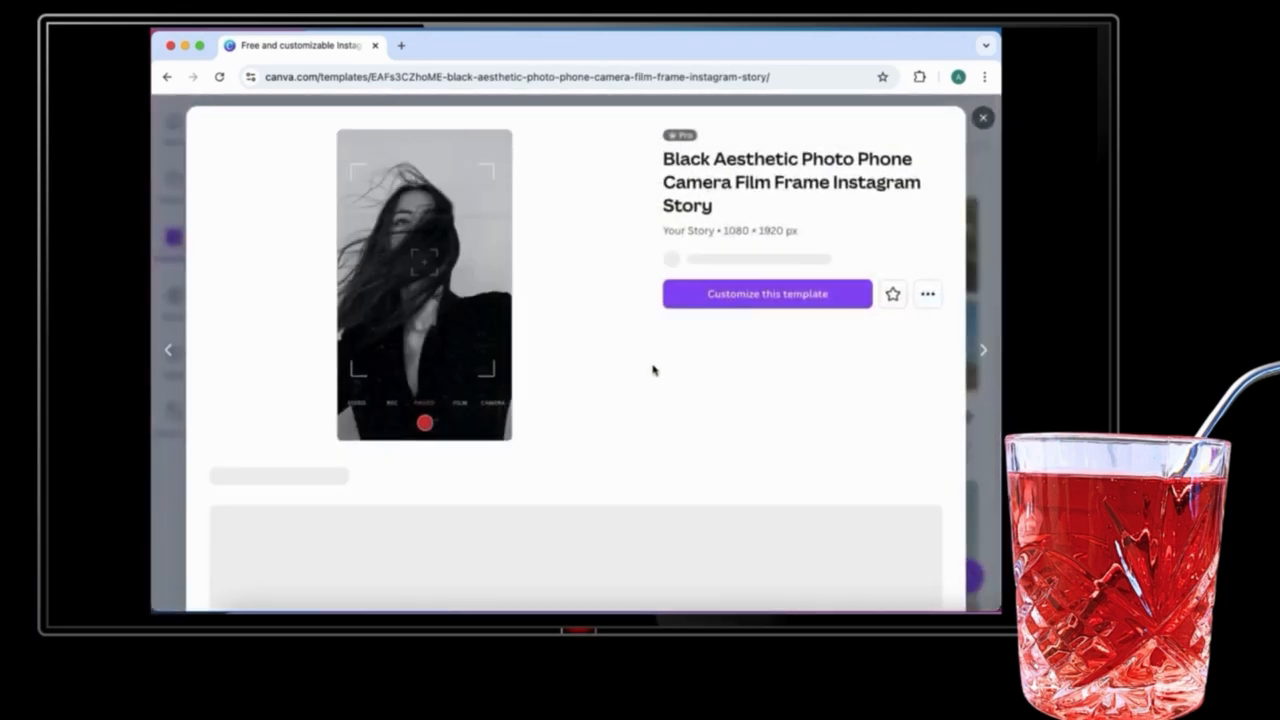
left_click(794, 309)
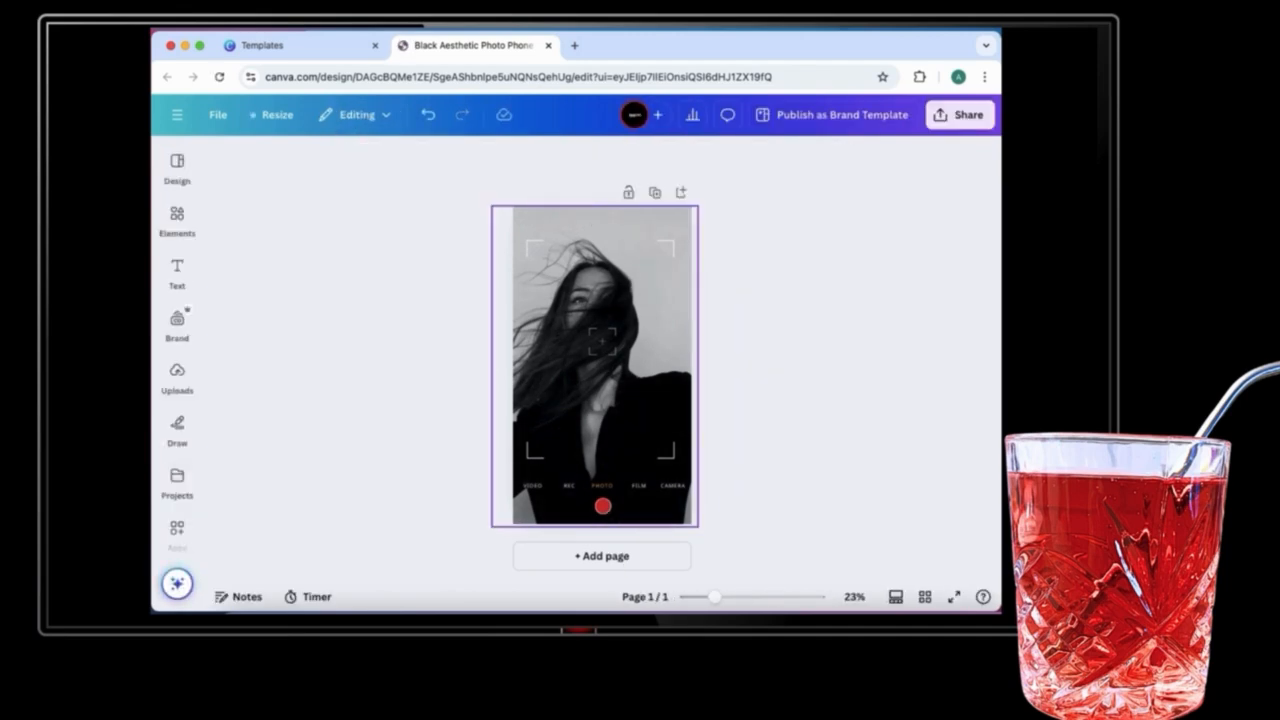
Step: Delete the template's sample photo and add the uploaded portrait photo to the page
left_click(643, 236)
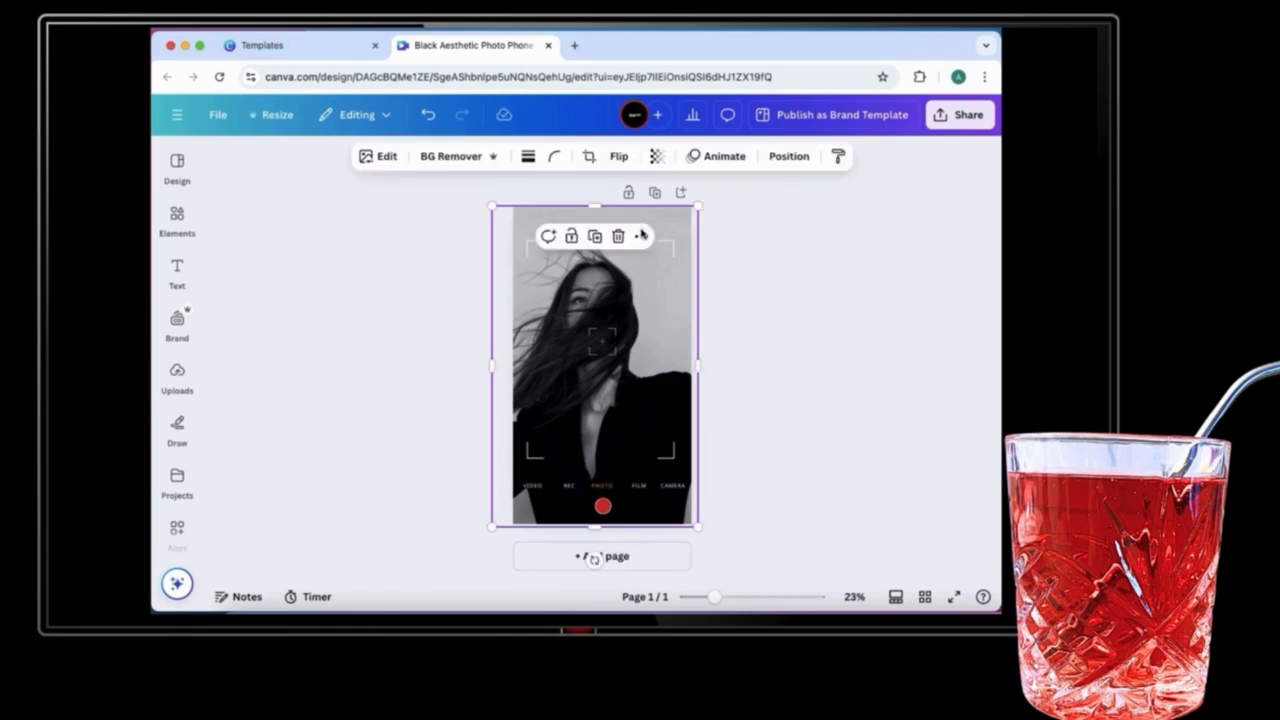
key("Delete")
left_click(177, 266)
left_click(177, 375)
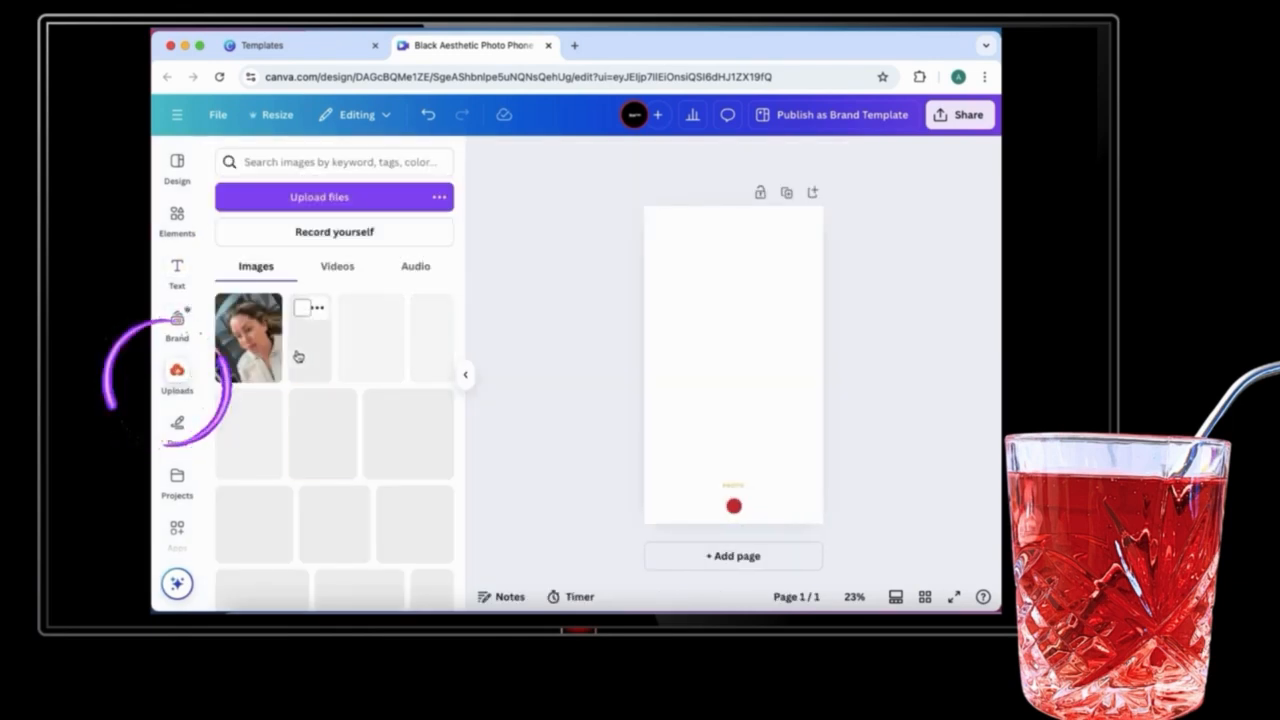
left_click(668, 382)
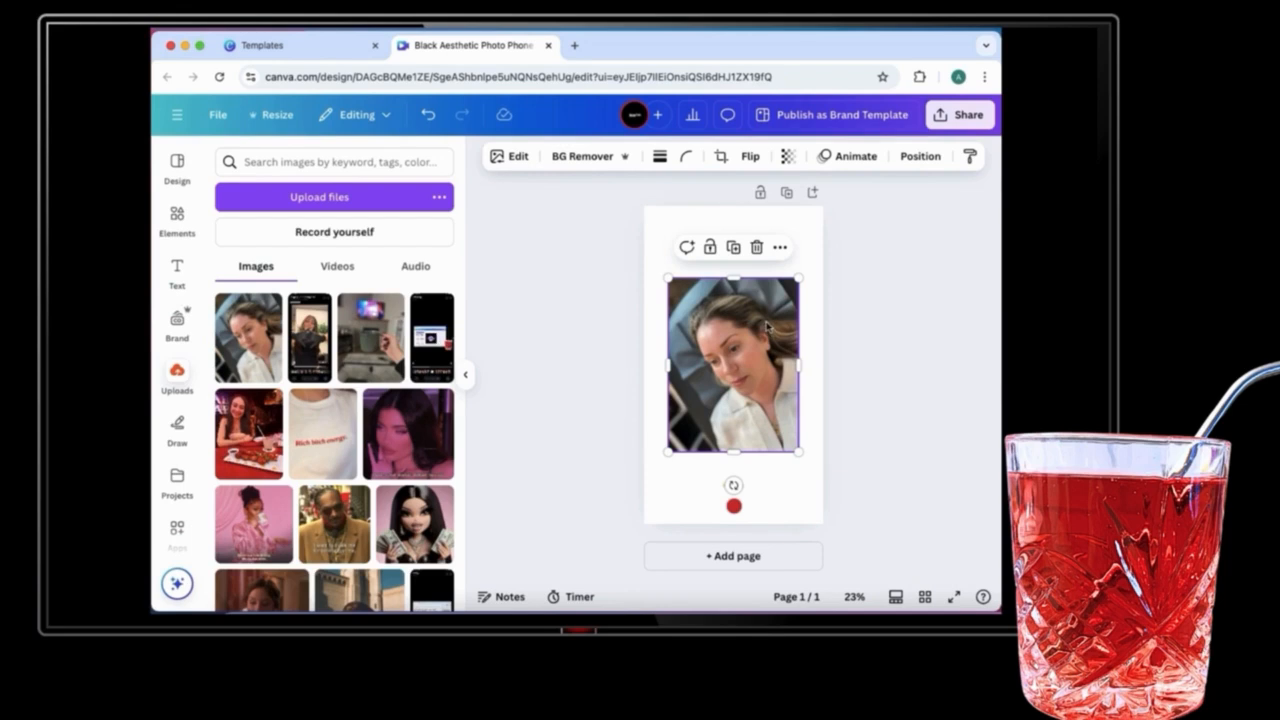
Step: Enlarge the portrait photo to fill the whole story page and send it backward behind the camera frame overlay
left_click_drag(767, 325, 743, 253)
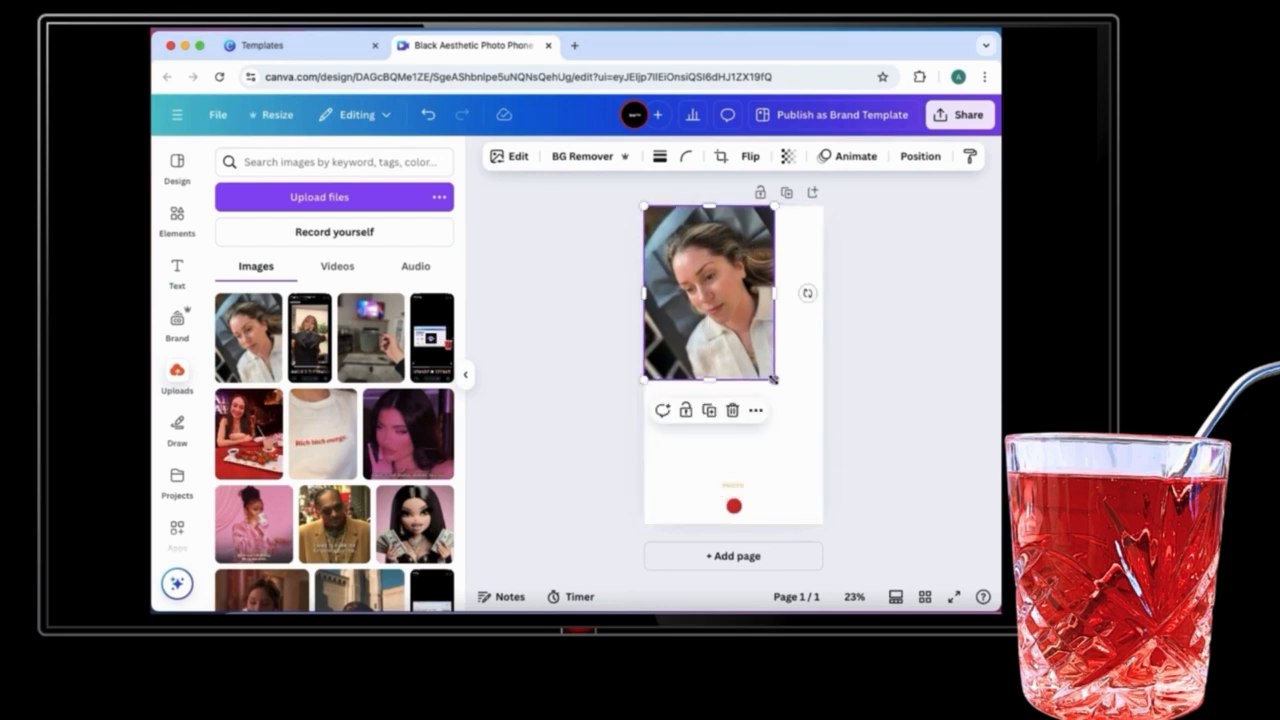
left_click_drag(772, 379, 851, 537)
left_click_drag(846, 386, 808, 388)
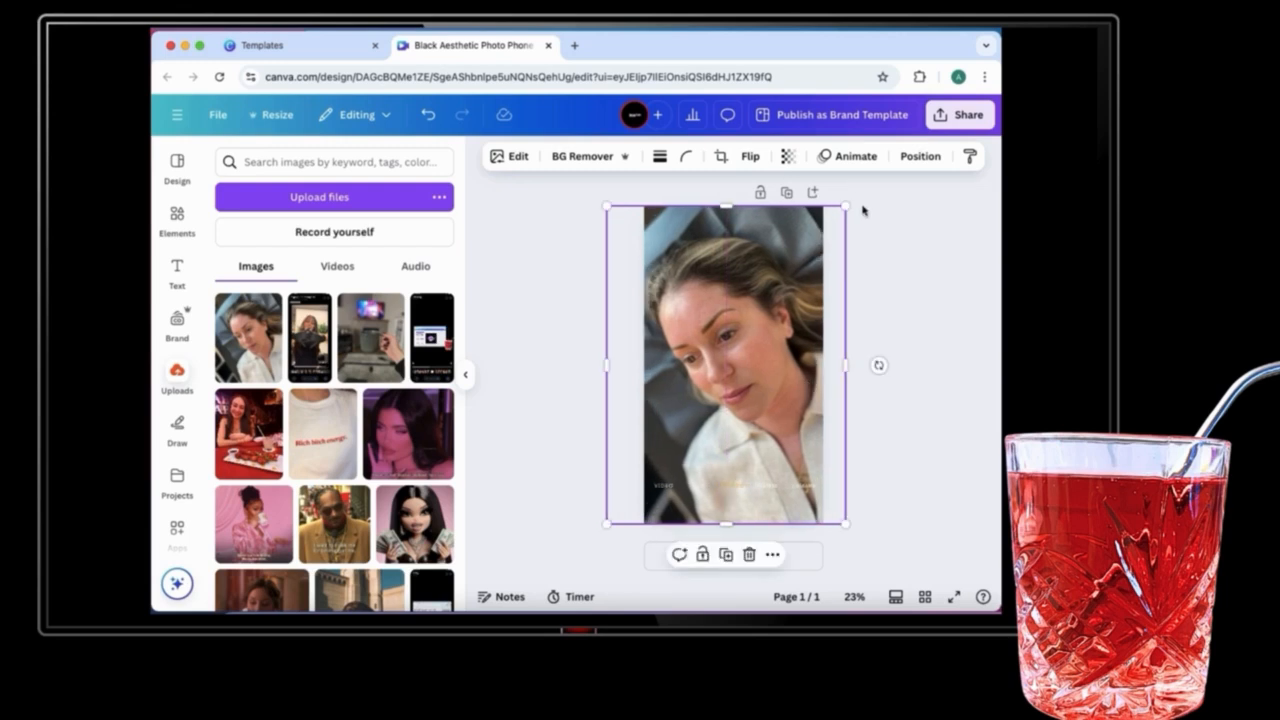
left_click(928, 164)
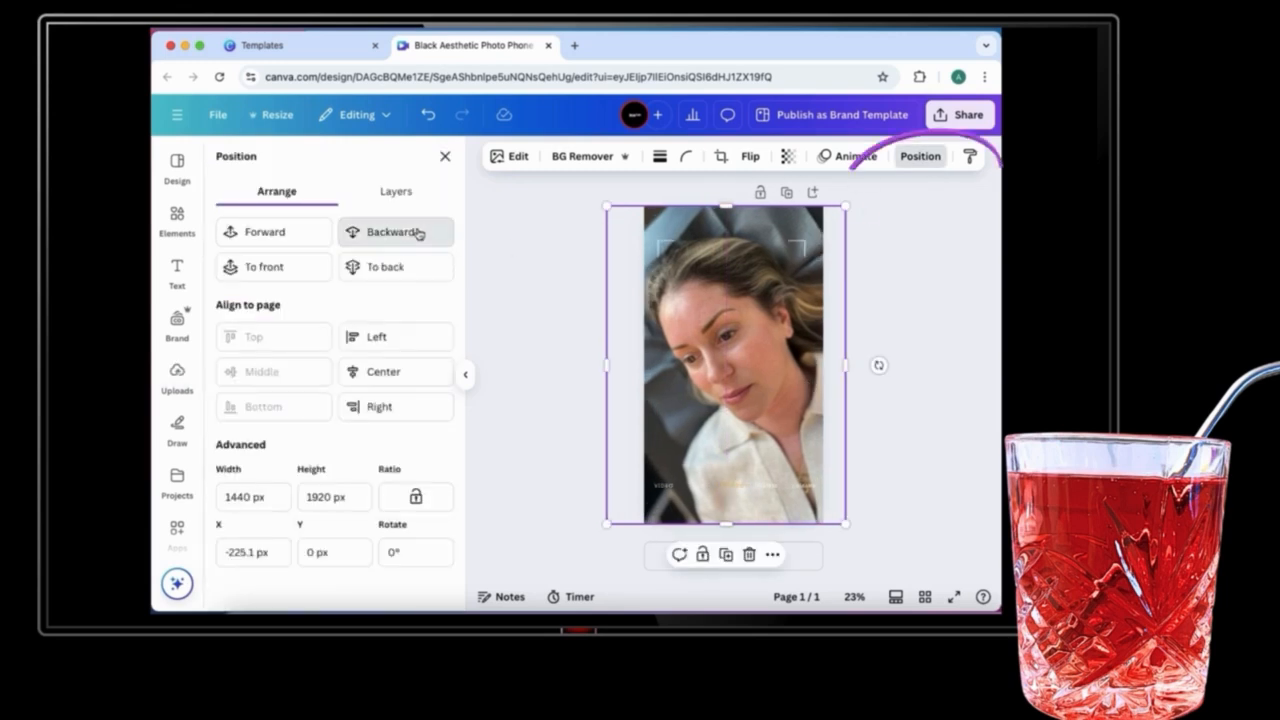
left_click(418, 232)
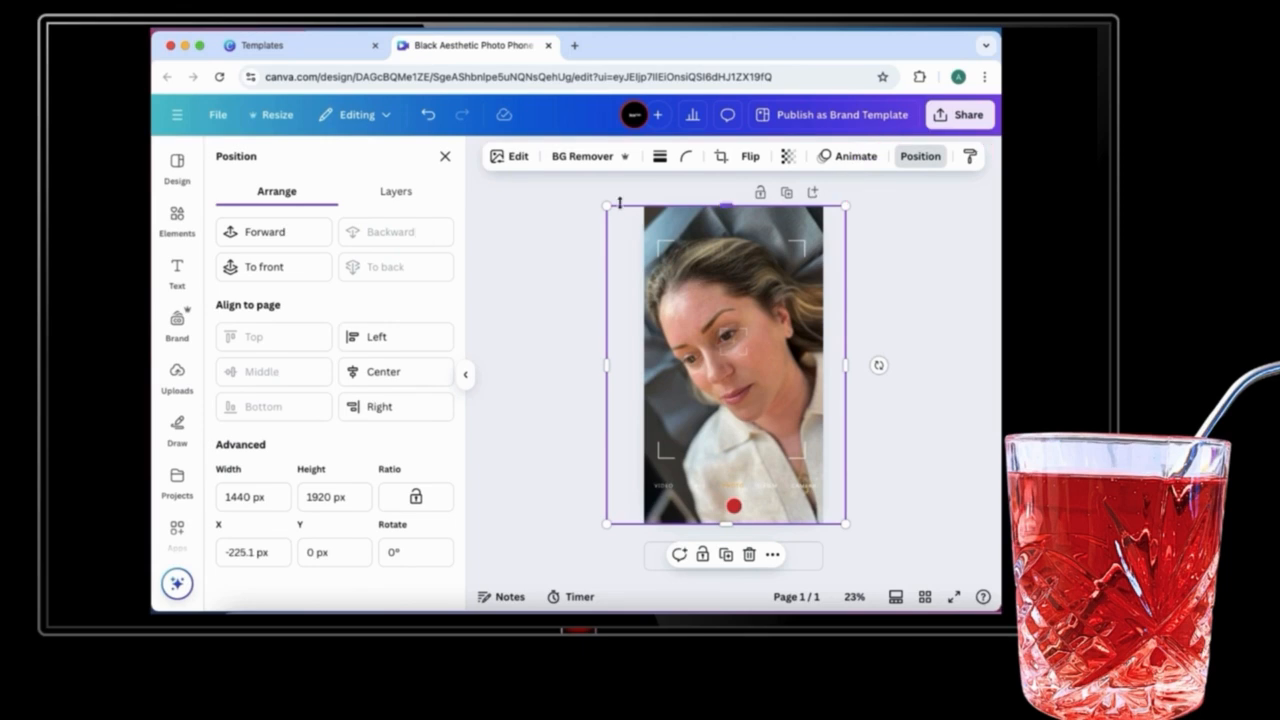
Step: Browse the photo filters and apply the Noir mono filter to the portrait photo
left_click(788, 158)
mouse_move(821, 217)
left_mouse_down()
mouse_move(797, 218)
mouse_move(836, 224)
left_mouse_up()
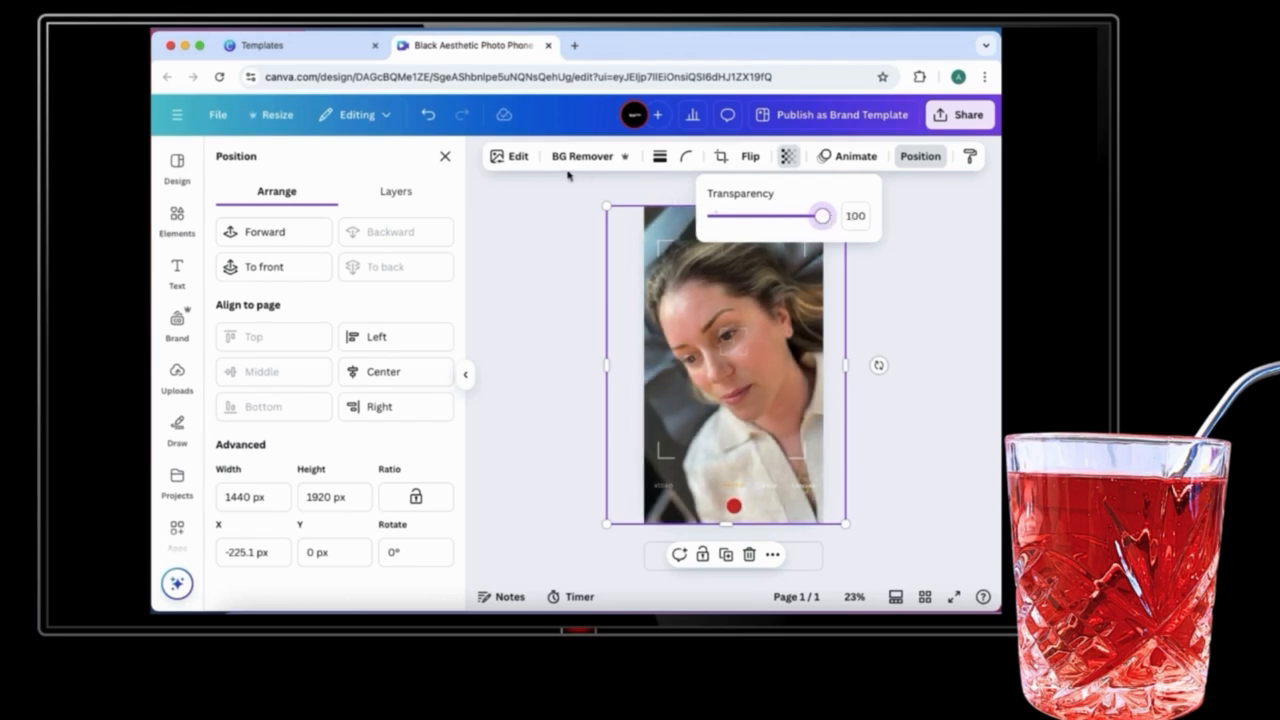
left_click(514, 158)
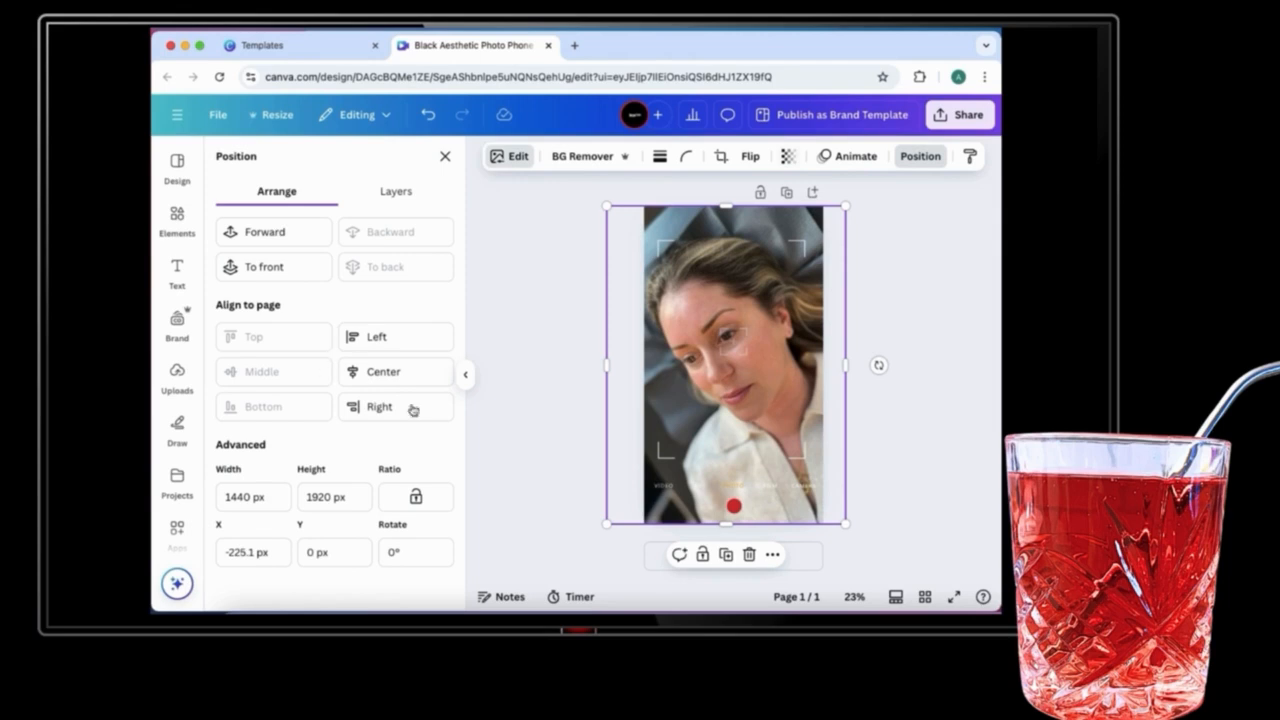
left_click(510, 162)
left_click(510, 164)
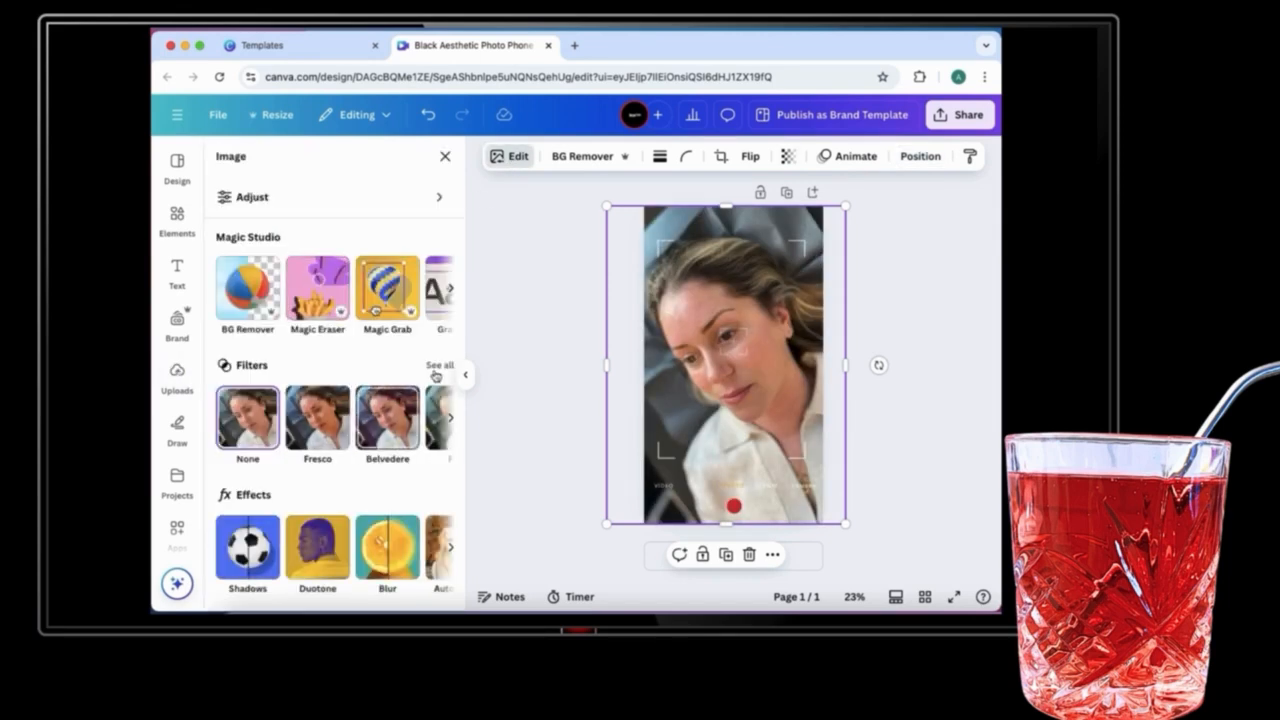
left_click(436, 366)
scroll(373, 425, "down", 3)
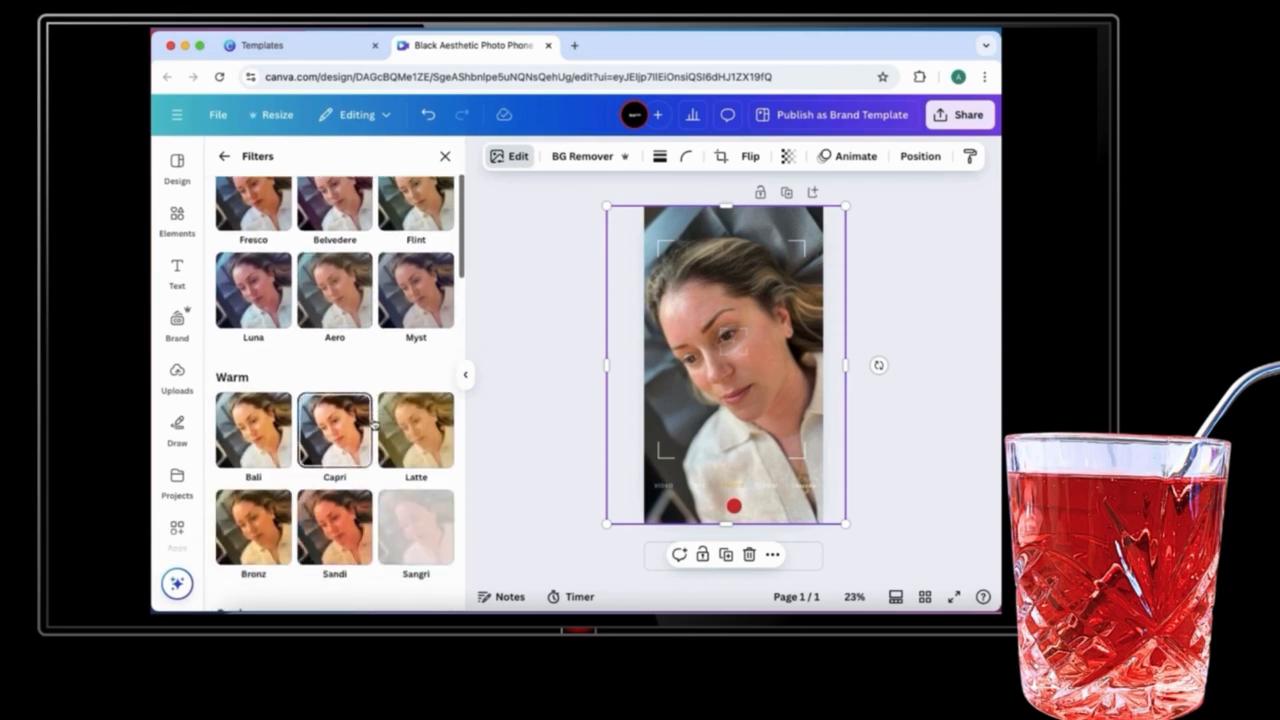
scroll(373, 425, "down", 6)
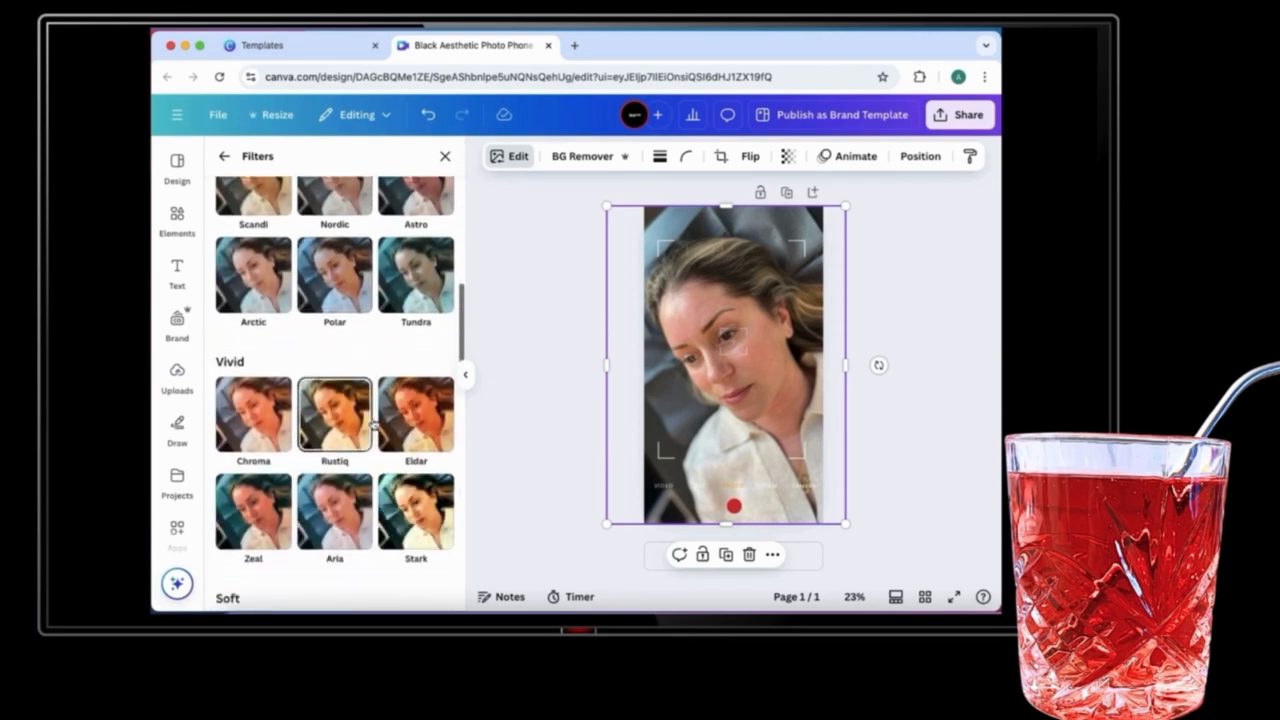
scroll(373, 425, "down", 5)
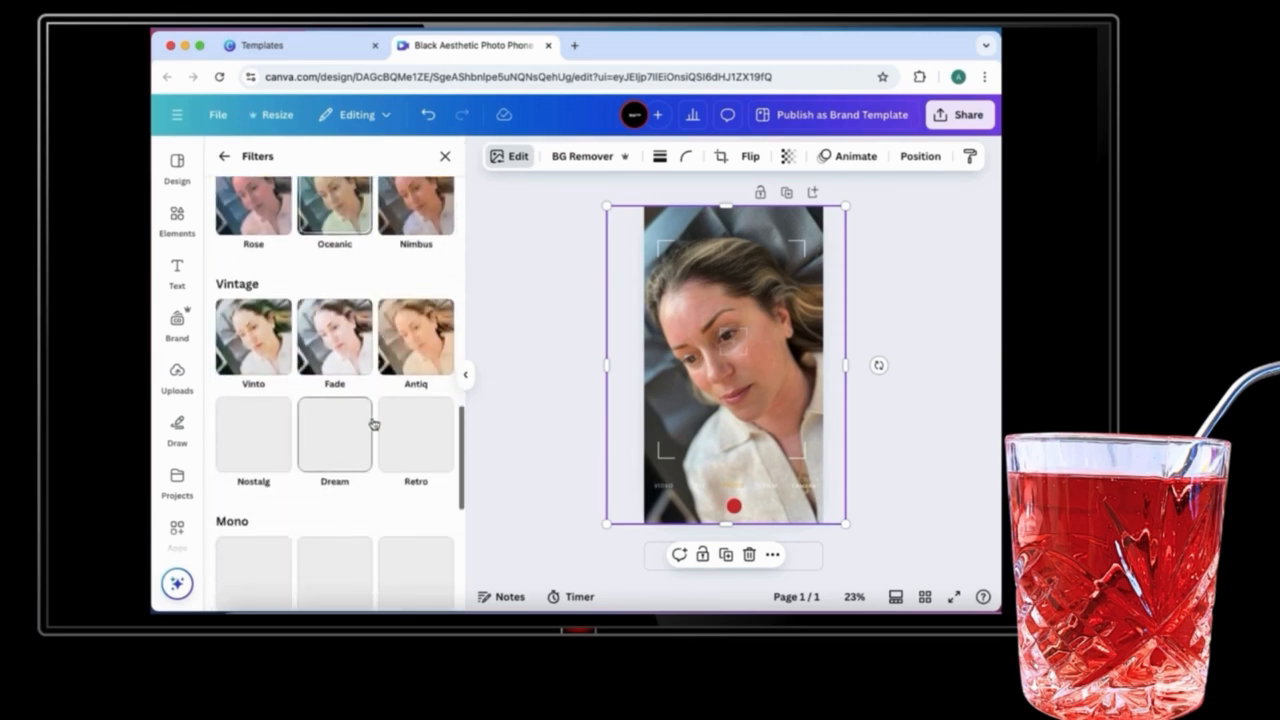
scroll(373, 425, "down", 3)
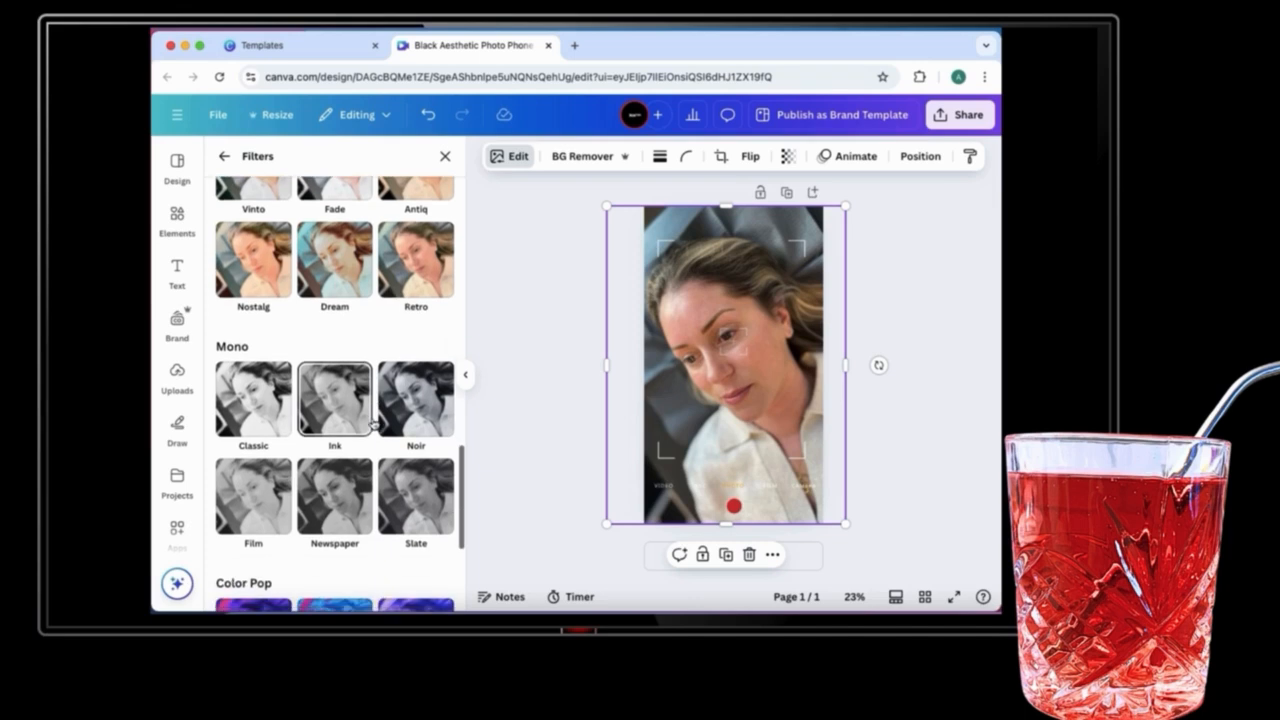
left_click(408, 414)
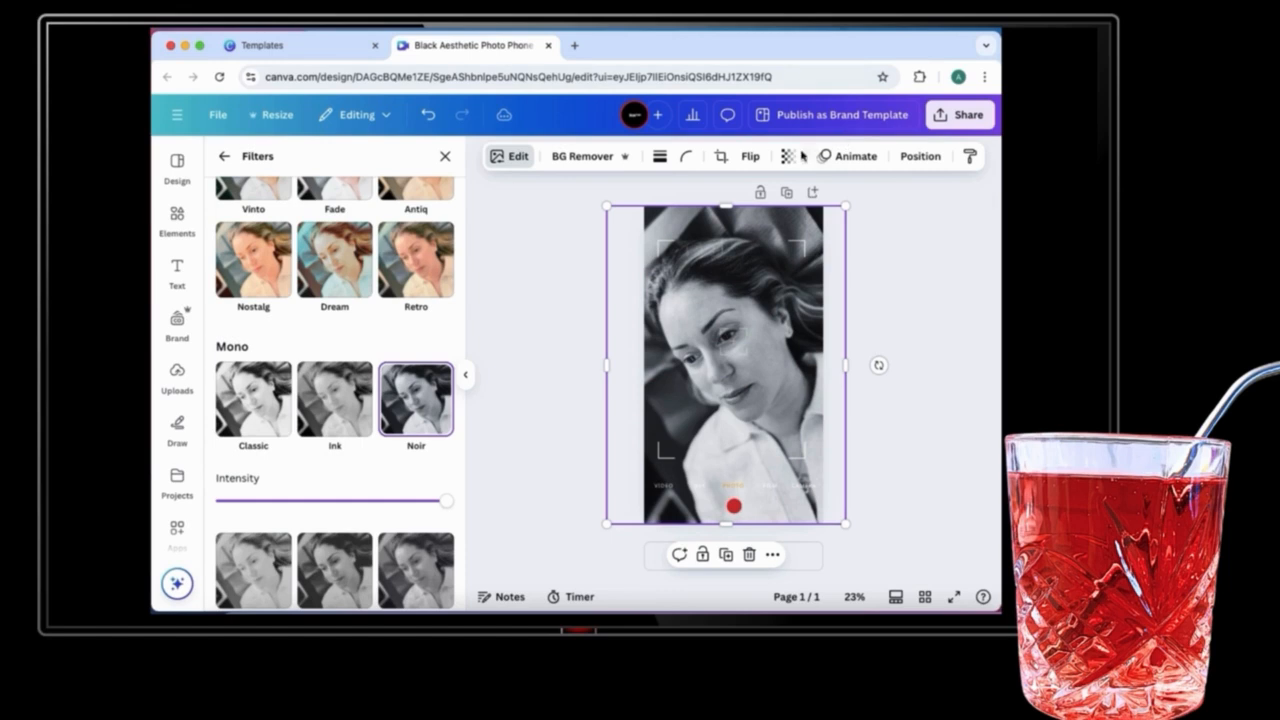
Step: Set the photo's transparency to 79
left_click(790, 158)
left_click_drag(816, 214, 800, 215)
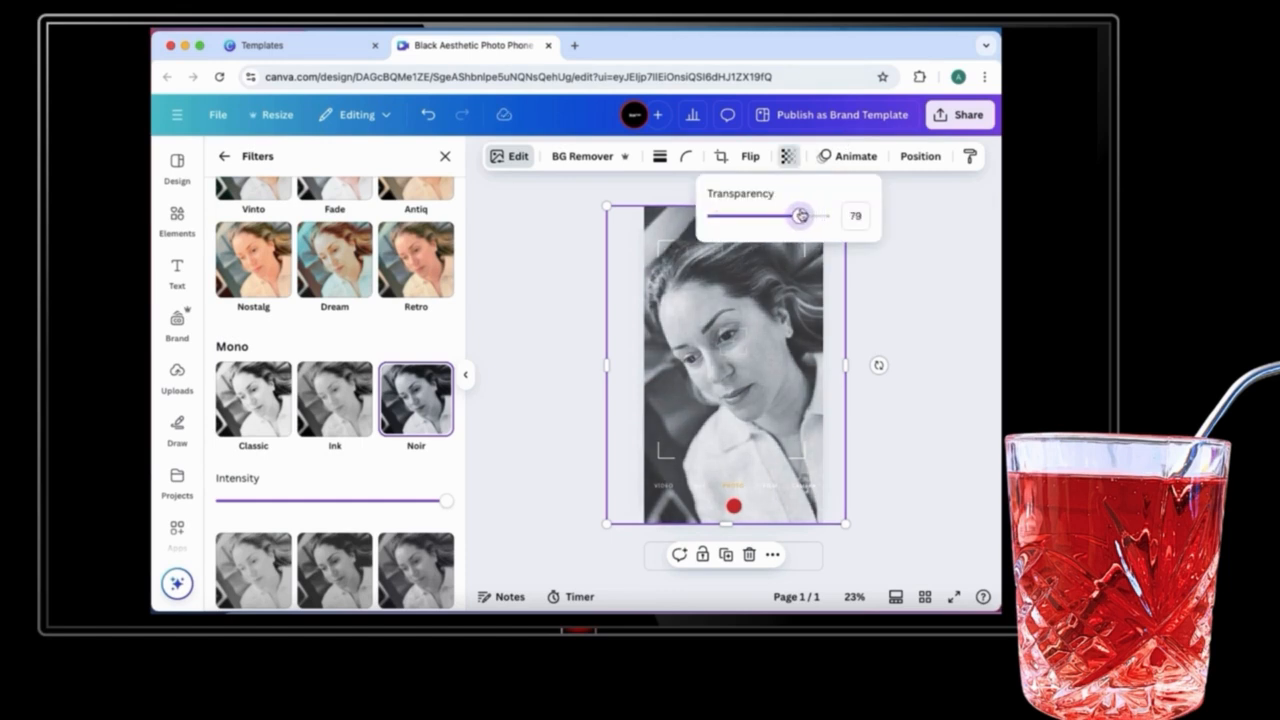
left_click(905, 314)
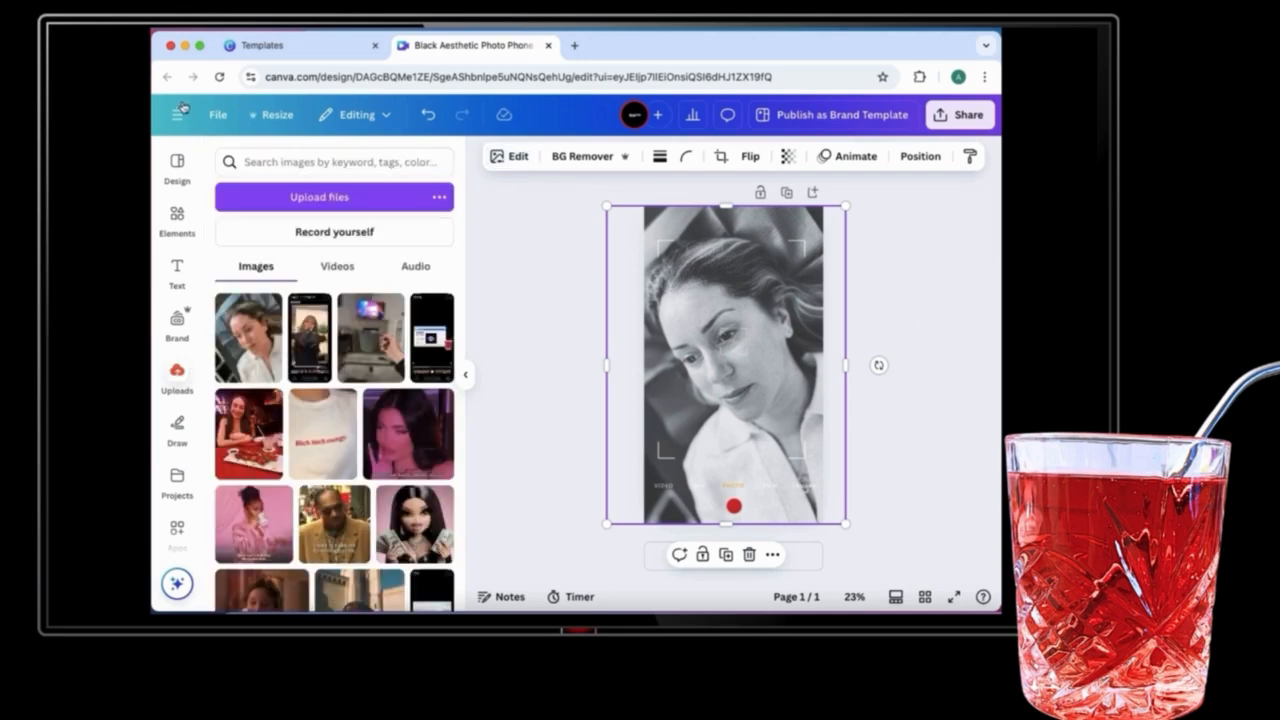
Step: In a new blank story design, browse the Elements mockups and add the hand-held tablet mockup
left_click(176, 115)
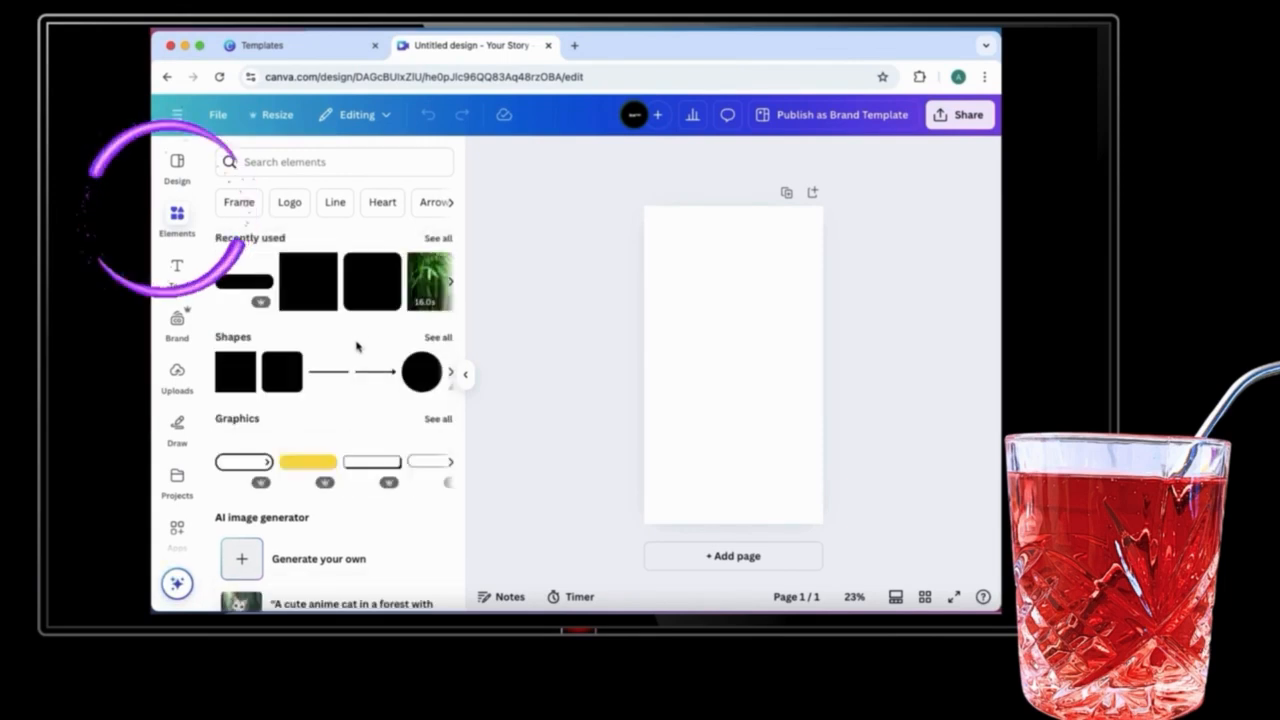
scroll(357, 347, "down", 5)
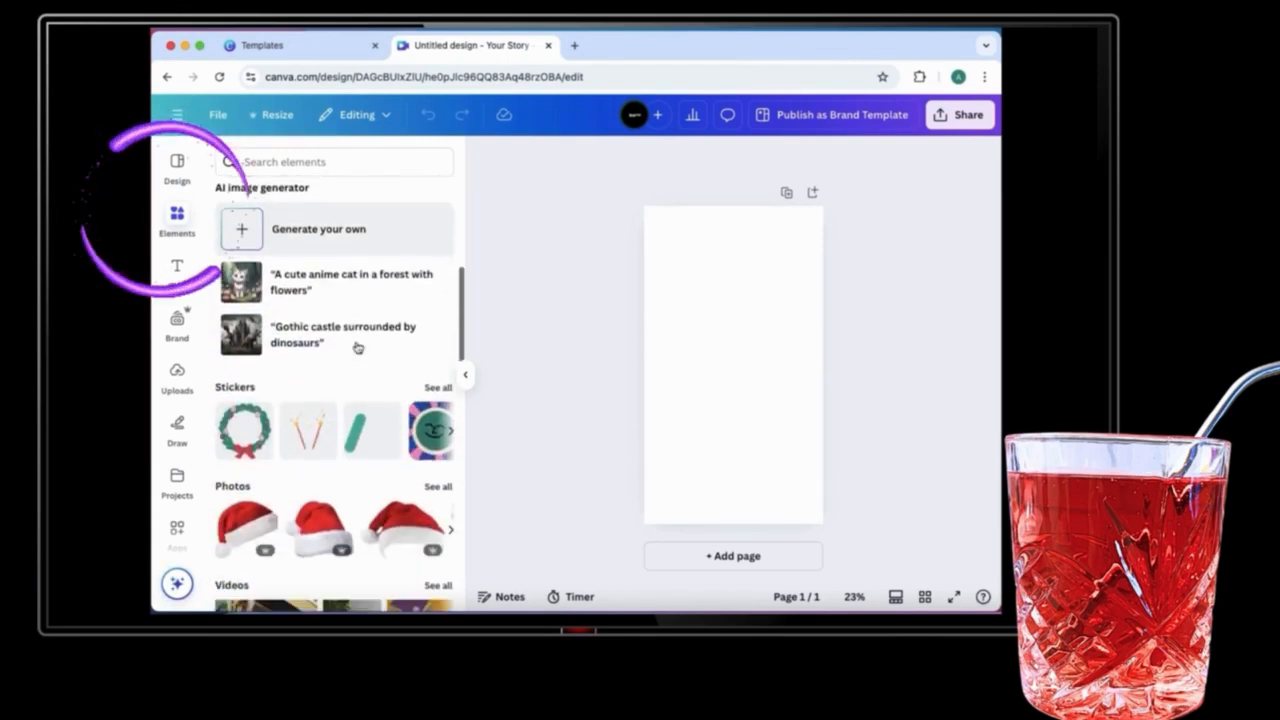
scroll(357, 347, "down", 5)
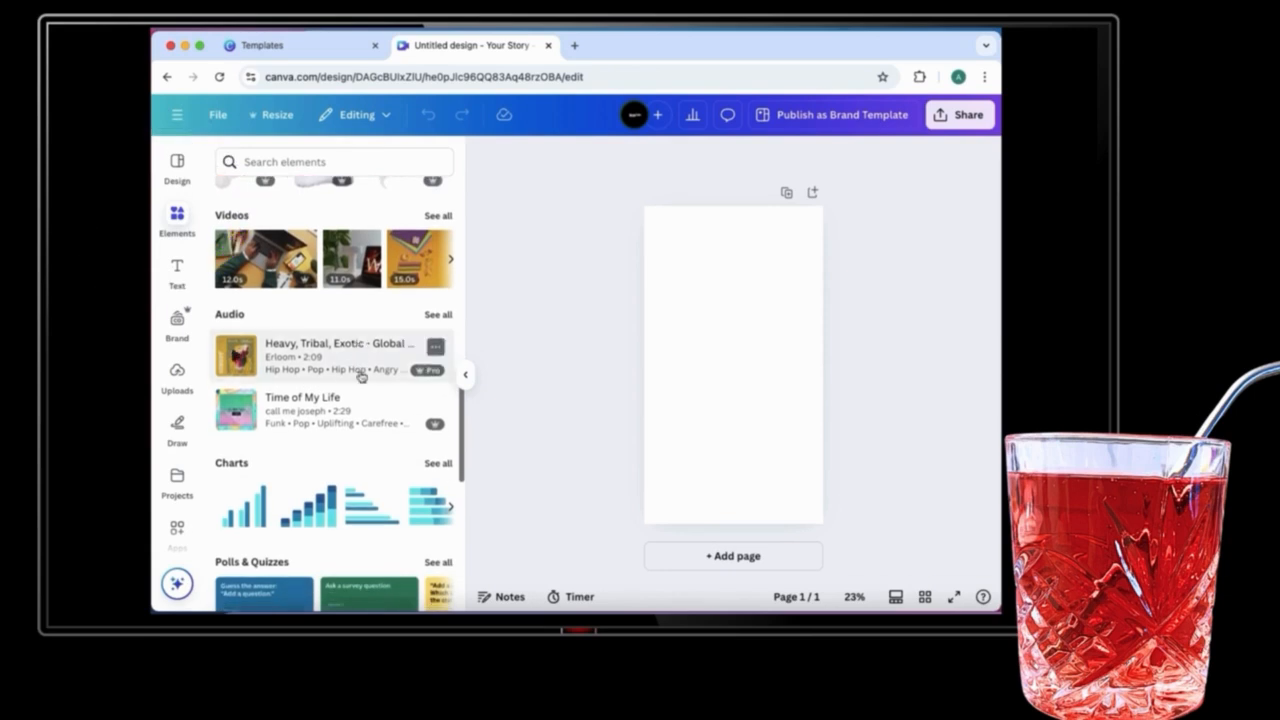
scroll(361, 376, "down", 5)
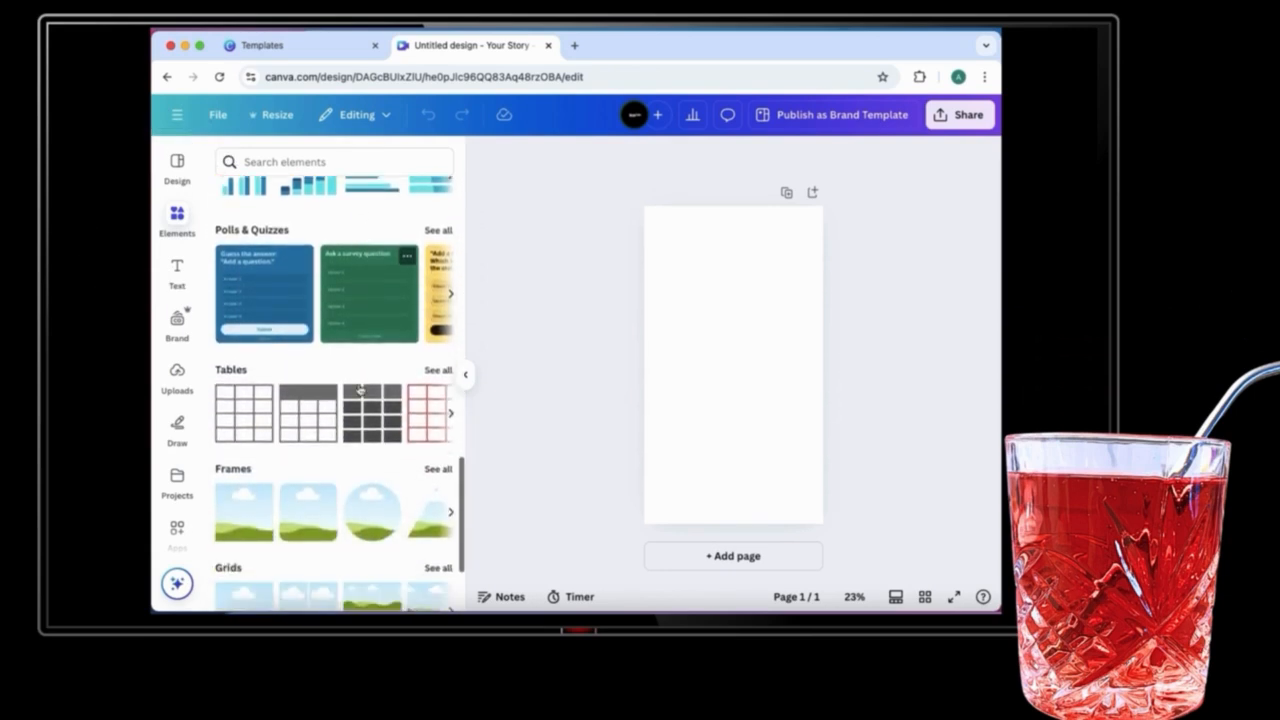
scroll(361, 390, "down", 5)
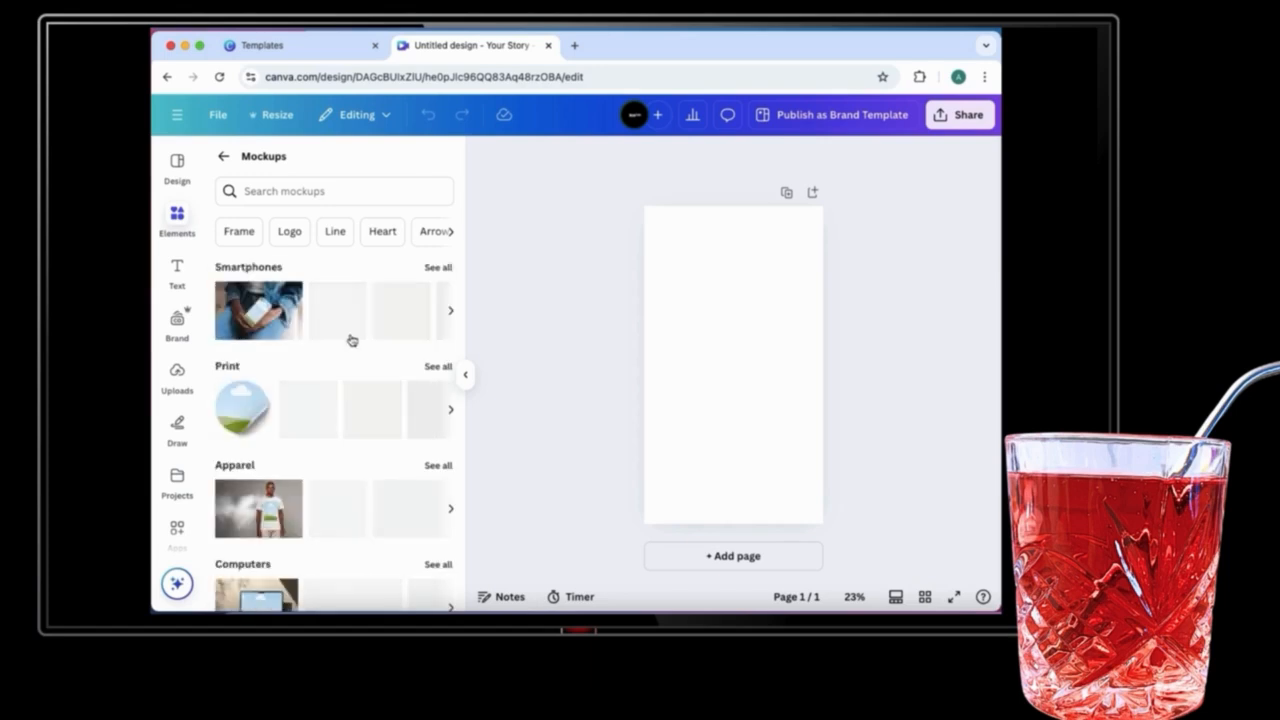
scroll(350, 340, "down", 5)
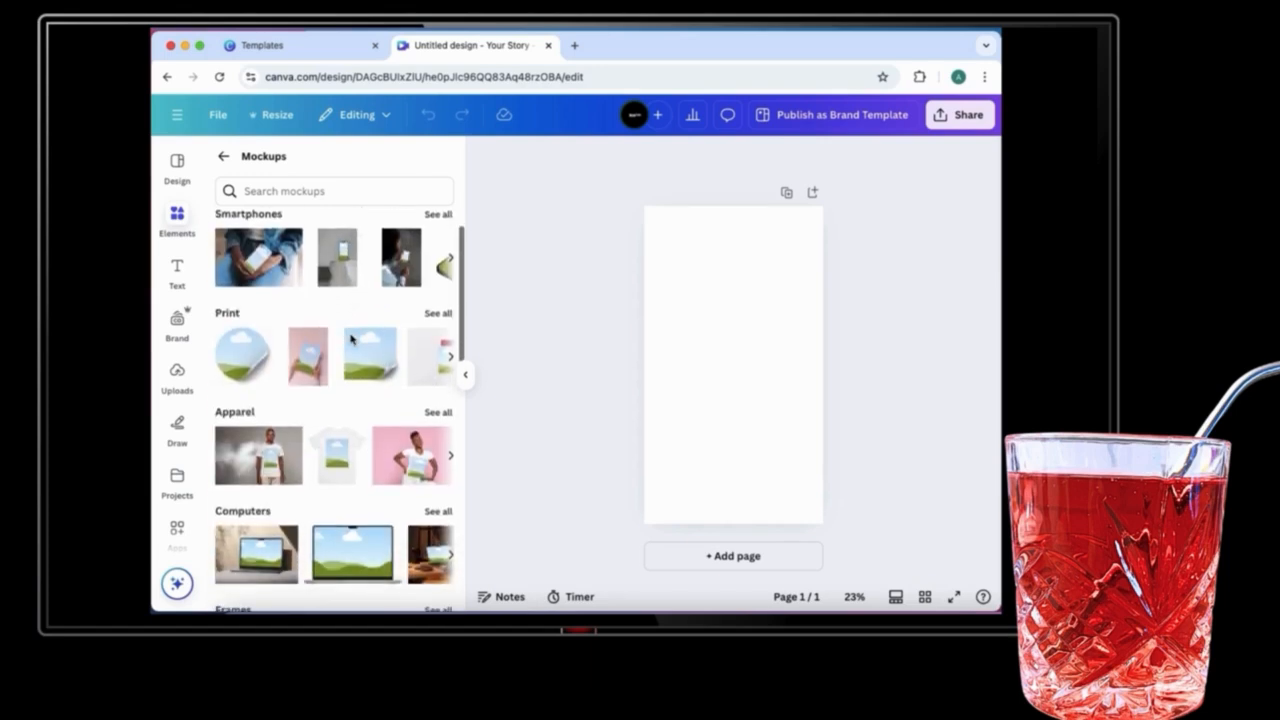
scroll(351, 340, "down", 6)
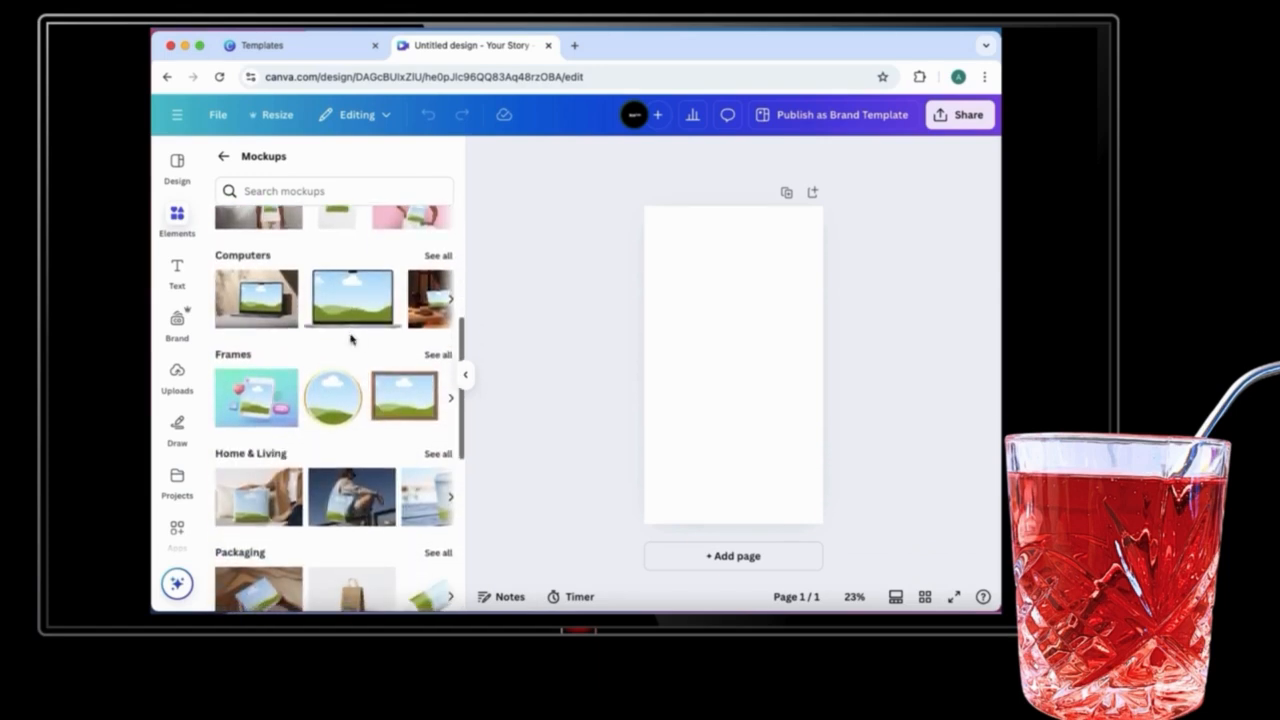
scroll(352, 340, "down", 5)
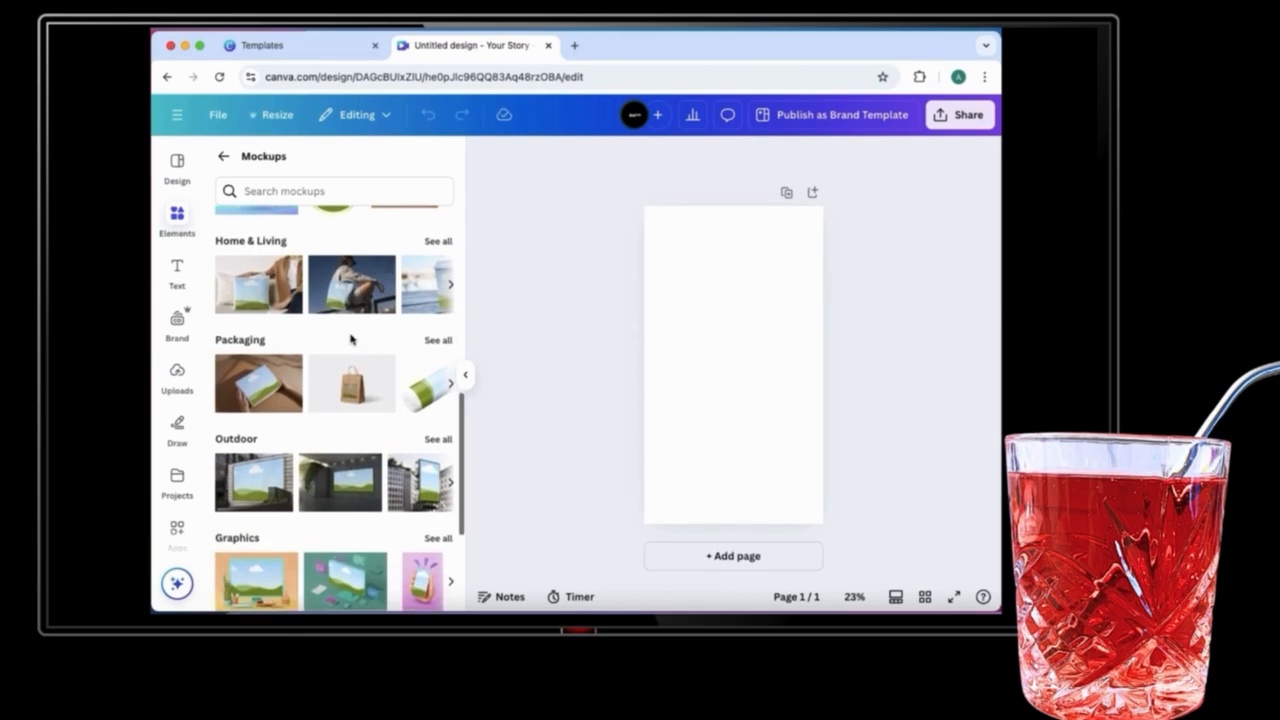
scroll(352, 340, "down", 2)
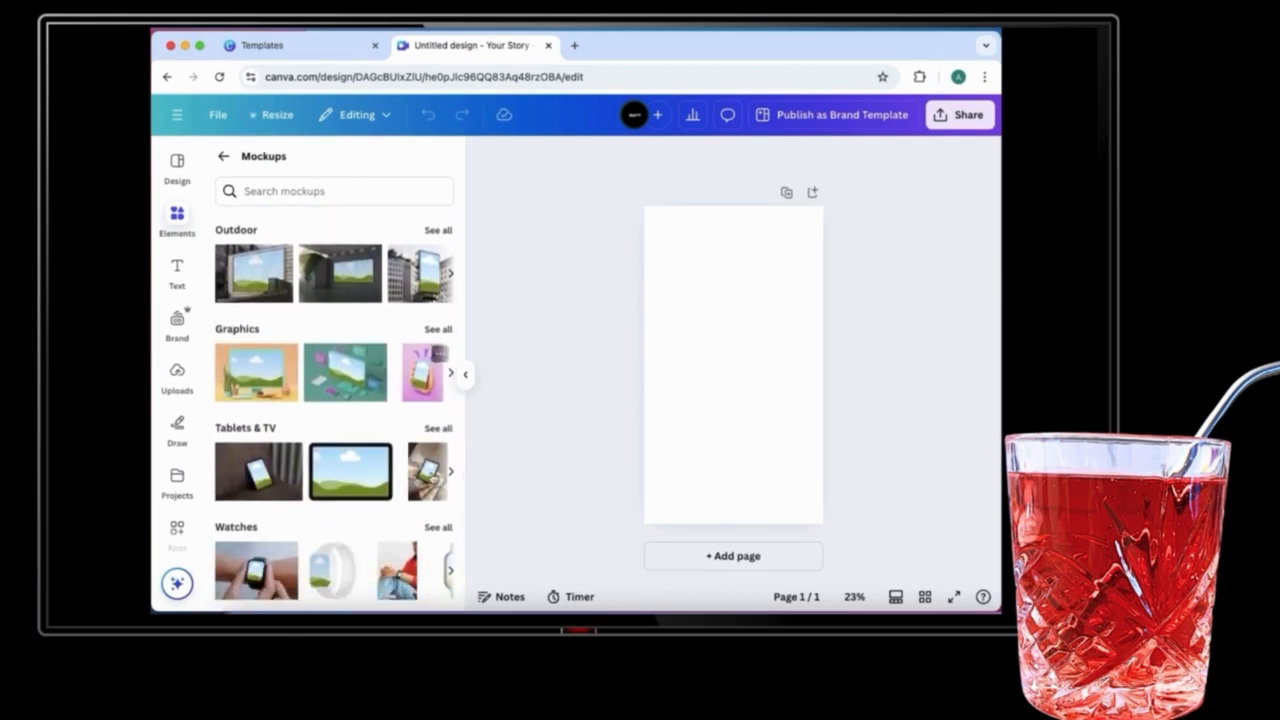
left_click(451, 473)
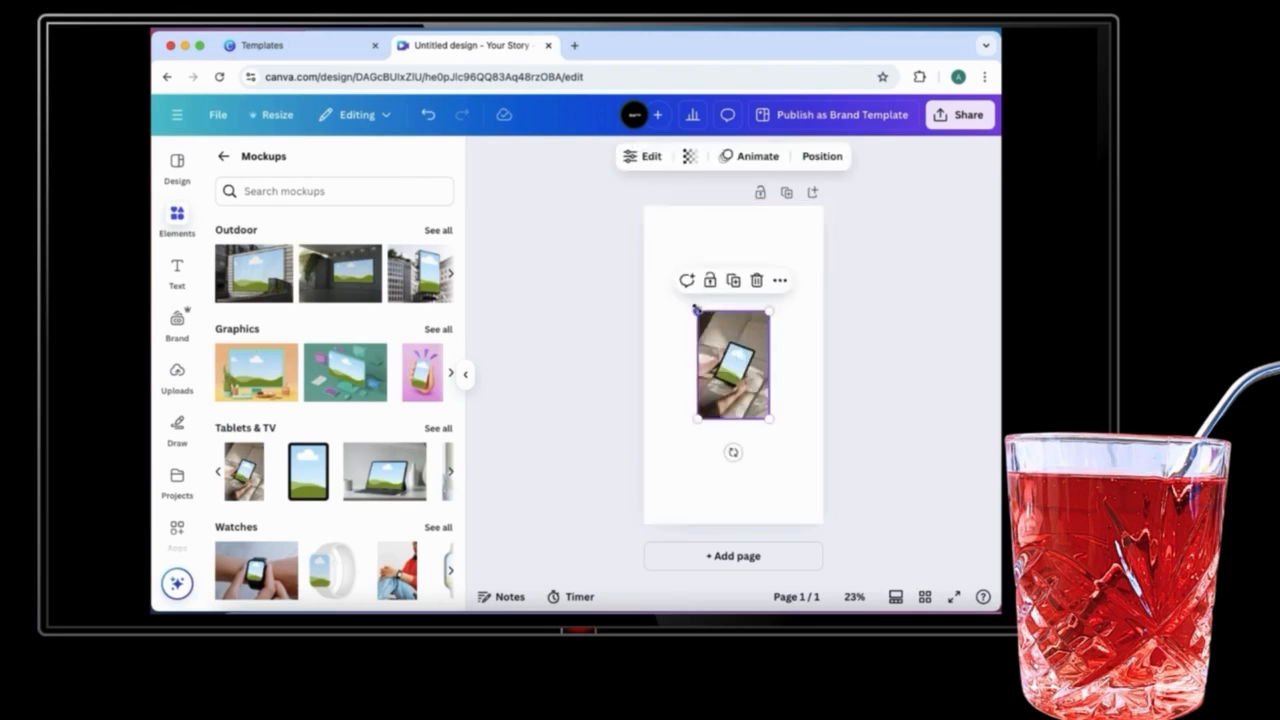
Step: Enlarge the tablet mockup to cover the whole story page
left_click_drag(697, 307, 611, 176)
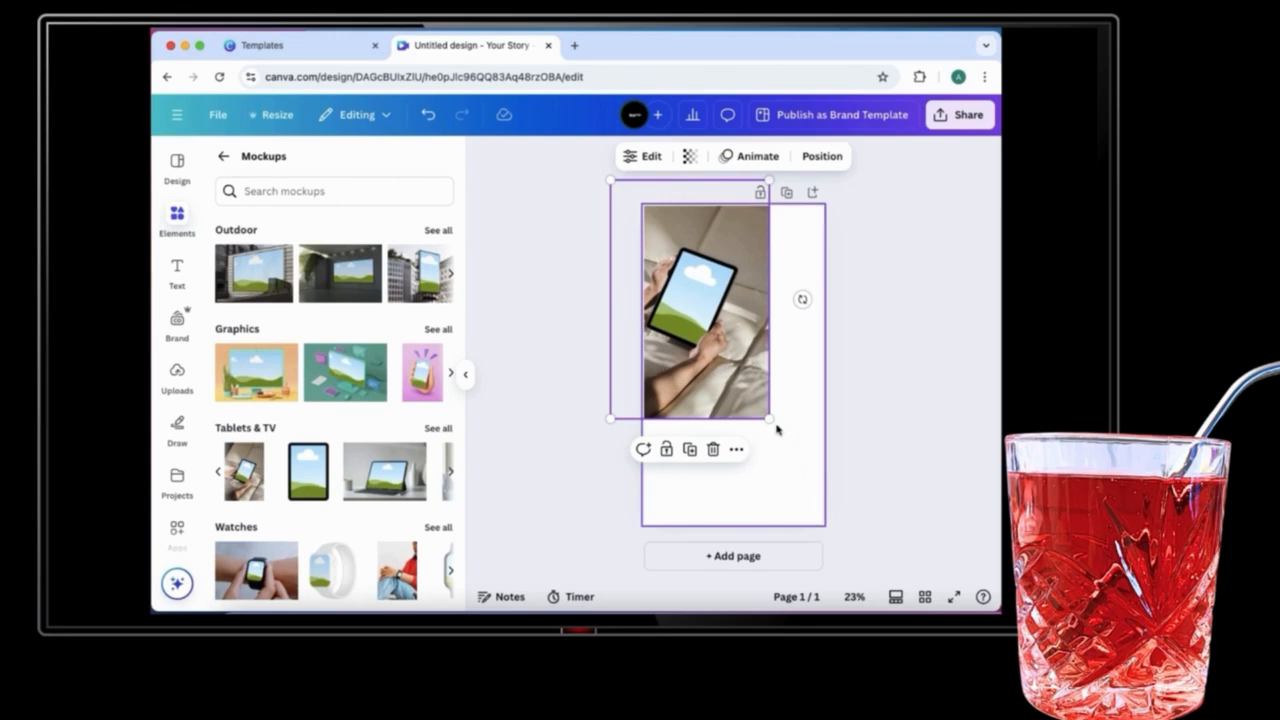
left_click_drag(784, 438, 862, 518)
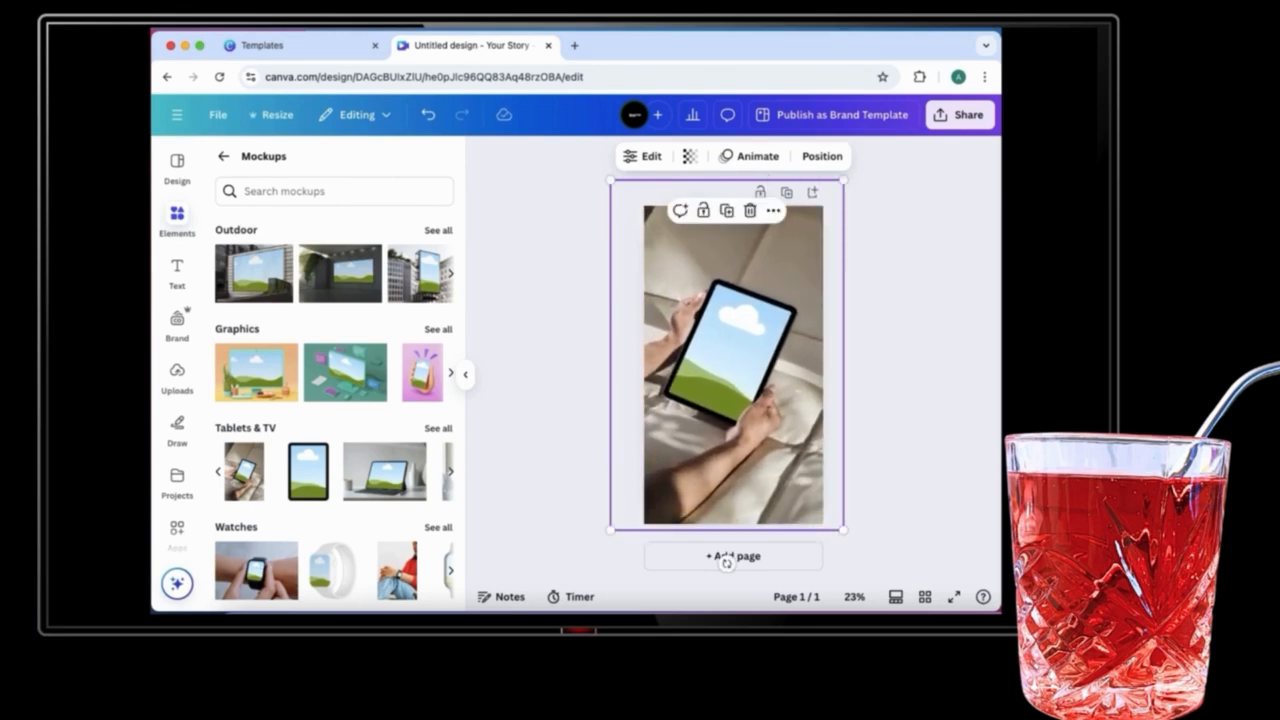
left_click(524, 339)
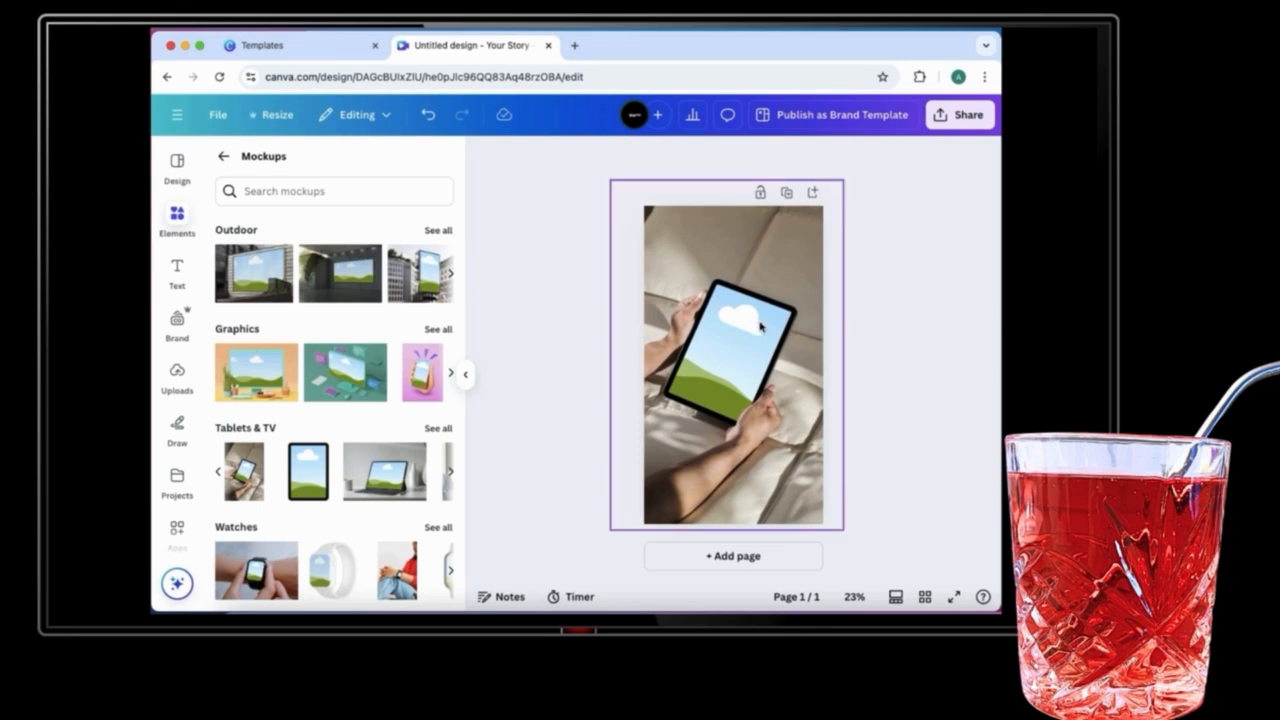
Step: Drop the uploaded portrait photo onto the tablet mockup's screen
left_click(177, 377)
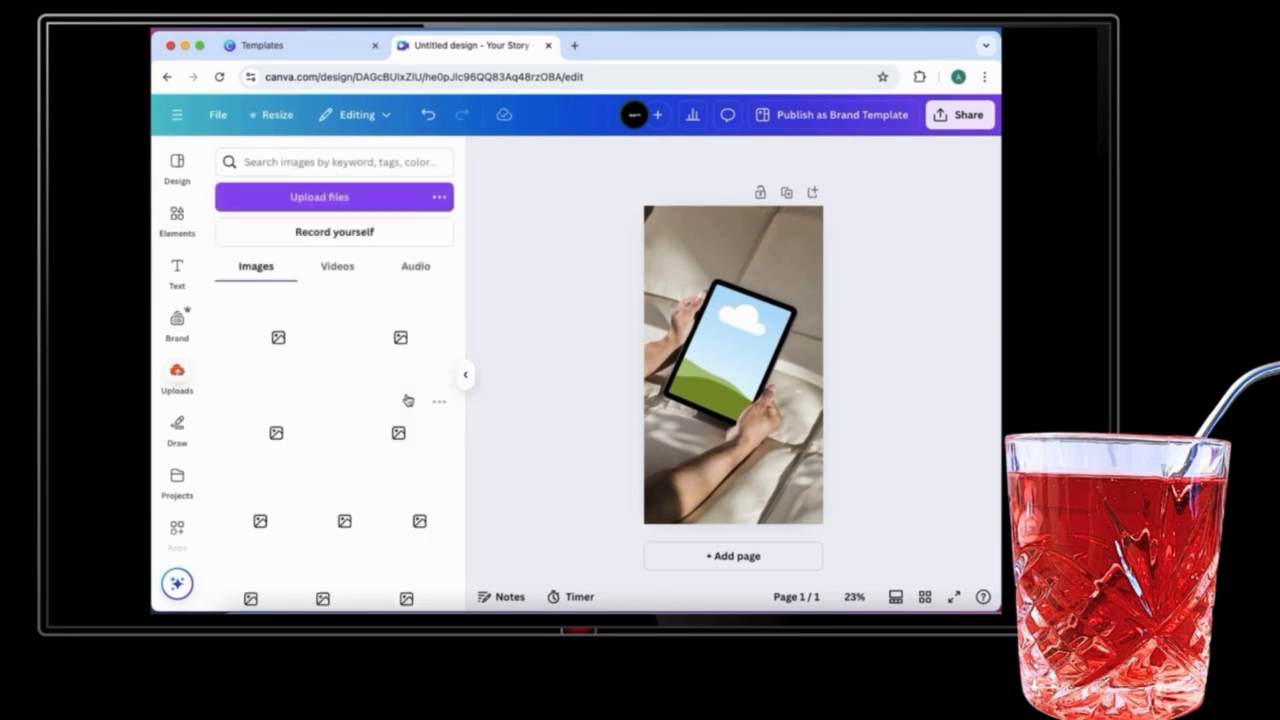
left_click_drag(255, 335, 729, 354)
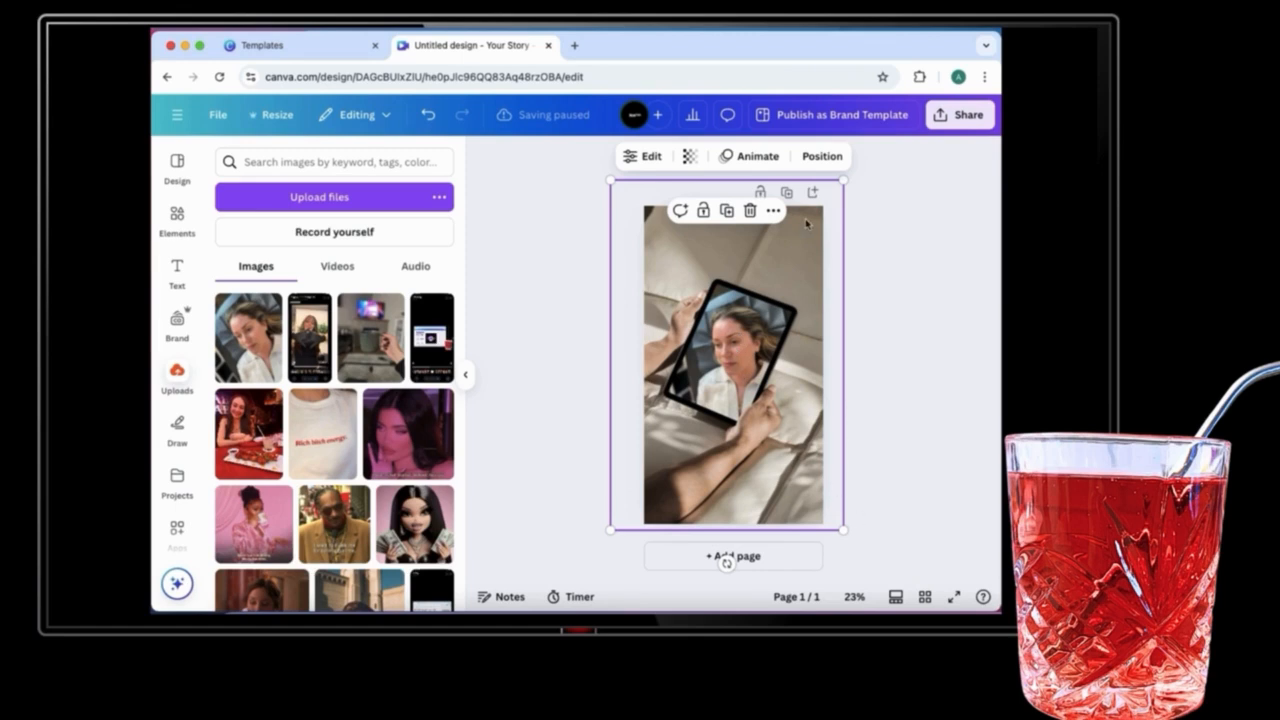
Step: Lower the mockup's transparency slightly and deselect it
left_click(690, 157)
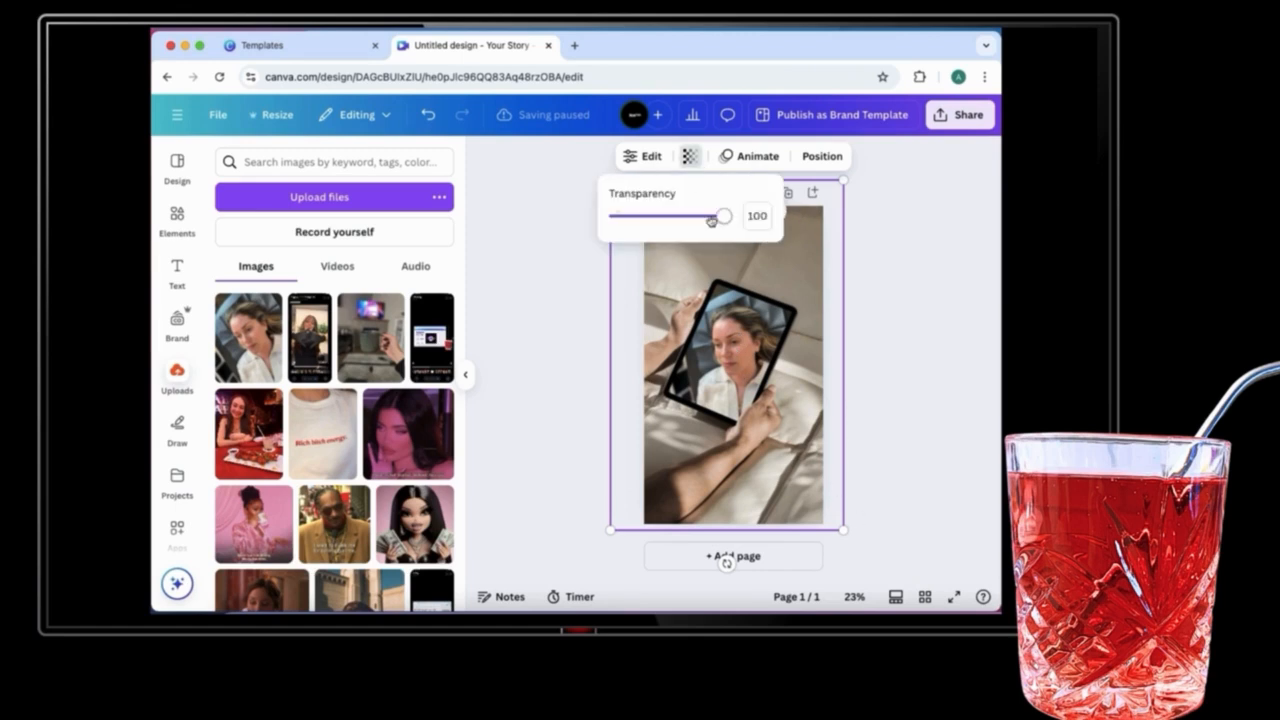
mouse_move(728, 216)
left_mouse_down()
mouse_move(693, 219)
mouse_move(730, 228)
left_mouse_up()
left_click(900, 256)
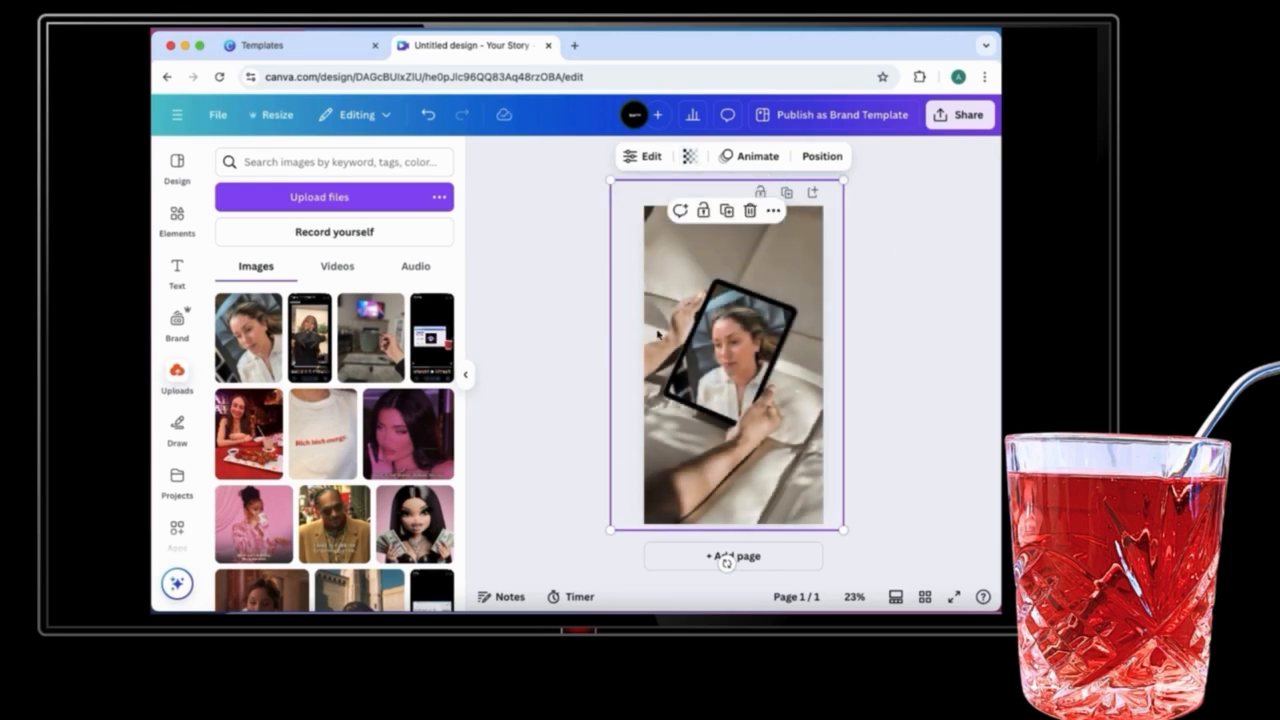
left_click(540, 327)
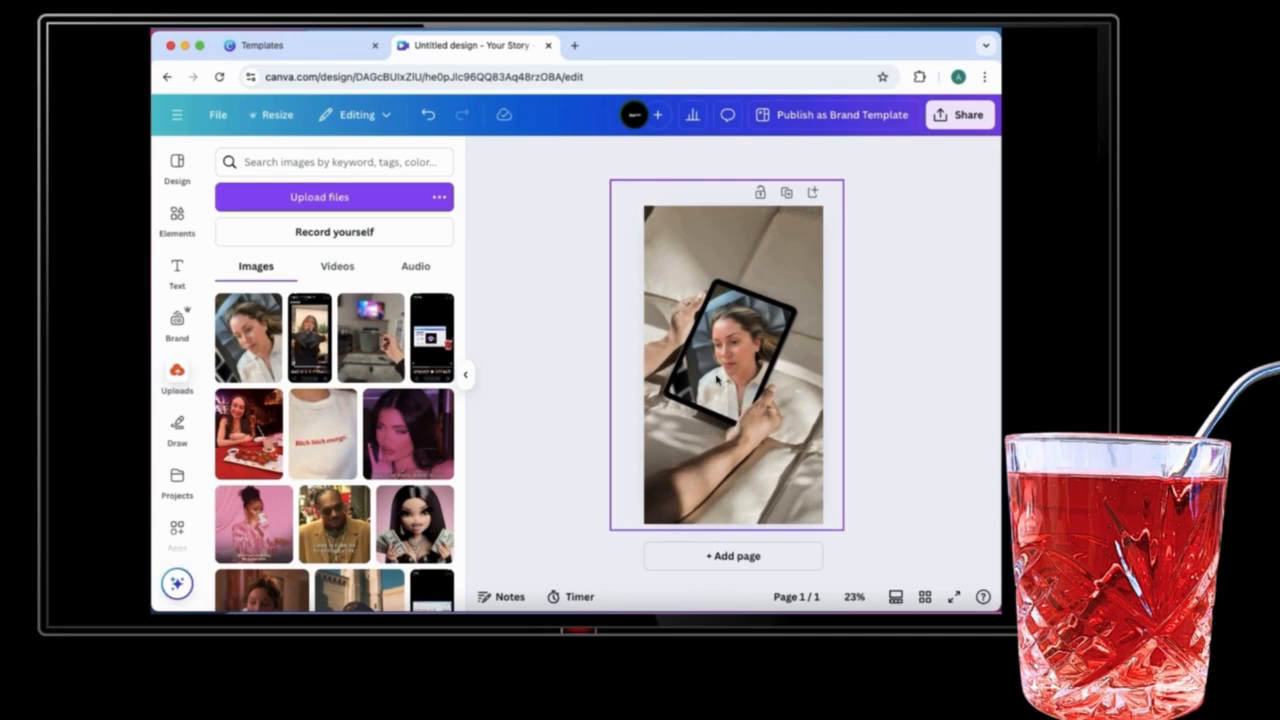
Step: Set up the second story page with a plain smartphone mockup in place of the tablet design
scroll(420, 410, "down", 5)
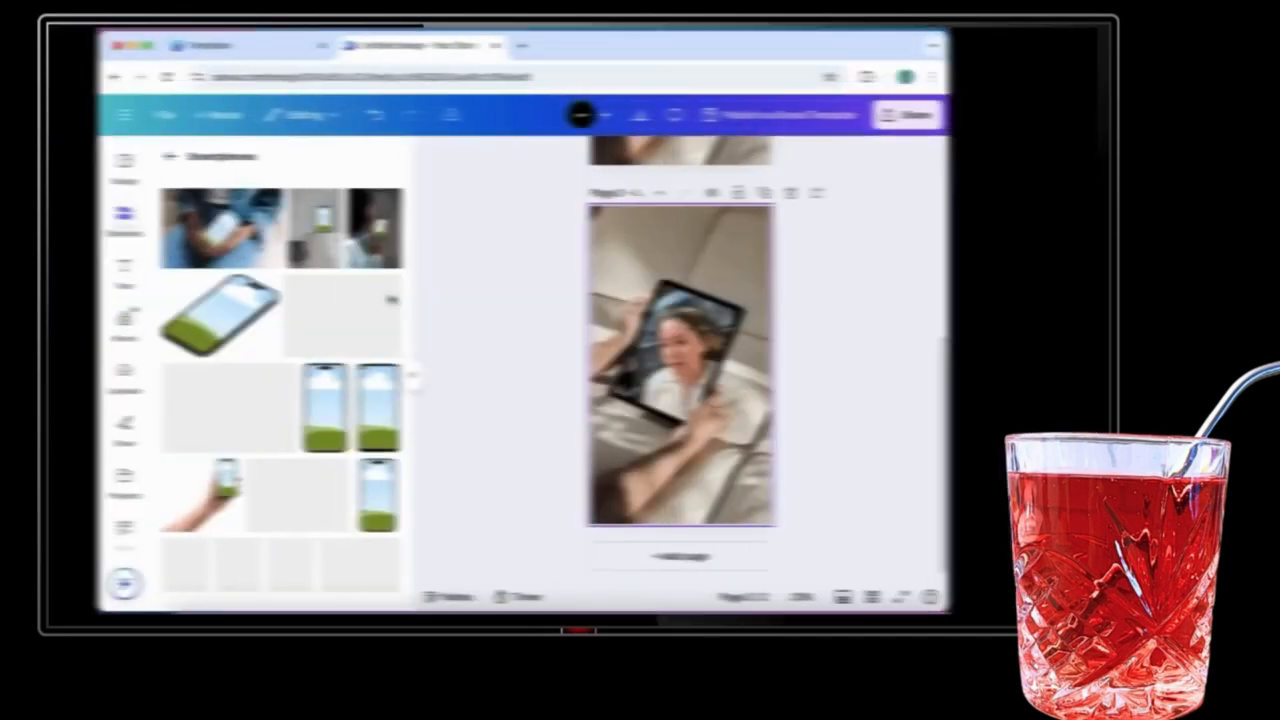
scroll(440, 372, "down", 2)
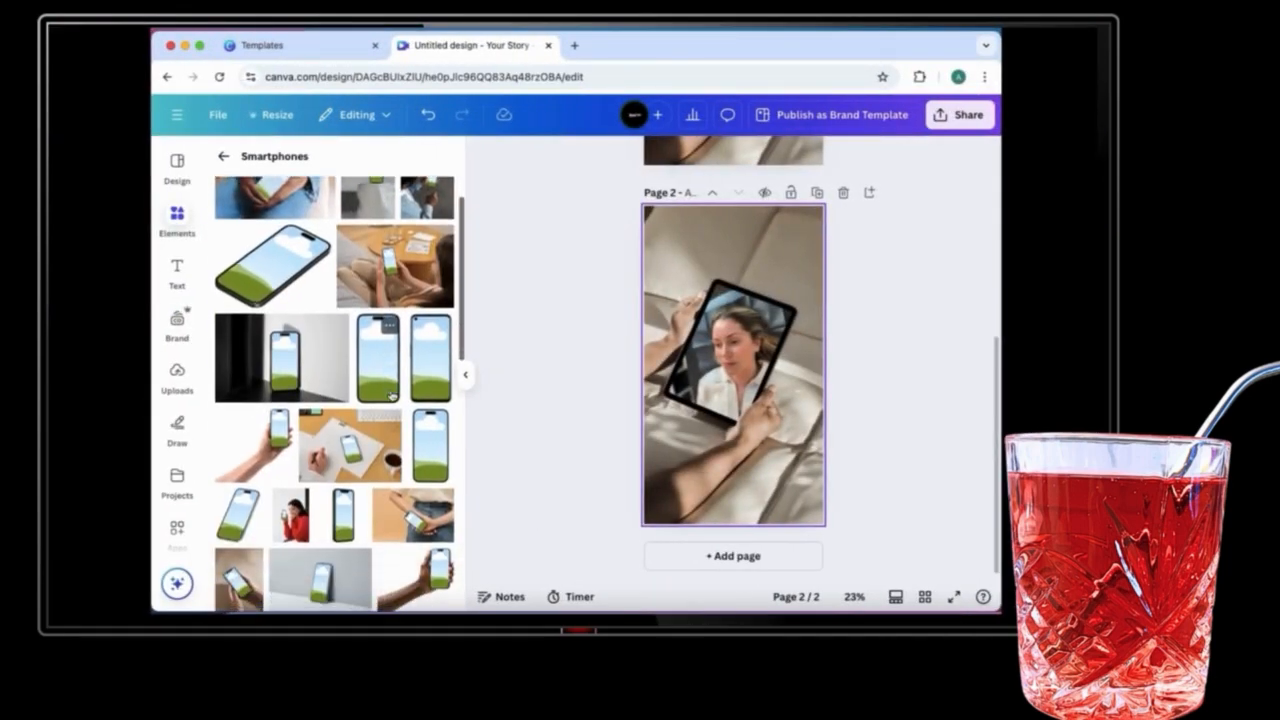
left_click(846, 192)
left_click(815, 192)
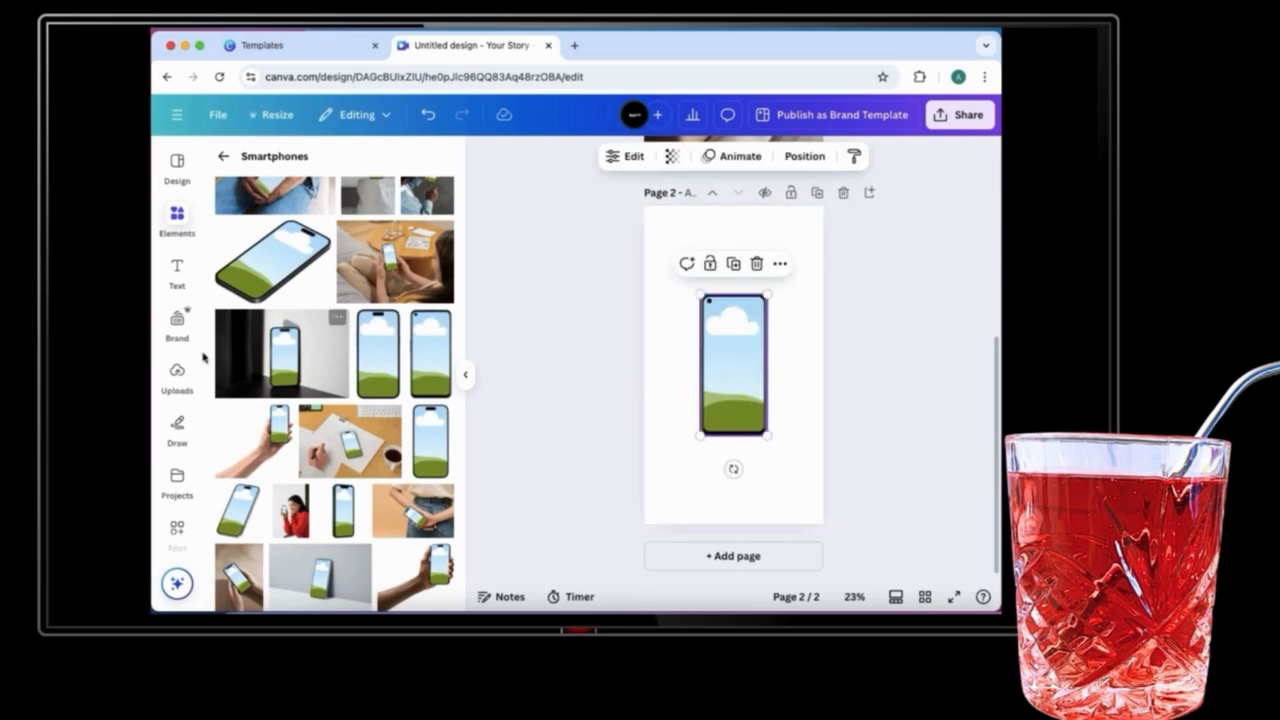
Step: Drop the portrait photo onto the phone mockup's screen and enlarge the mockup on the page
left_click(177, 373)
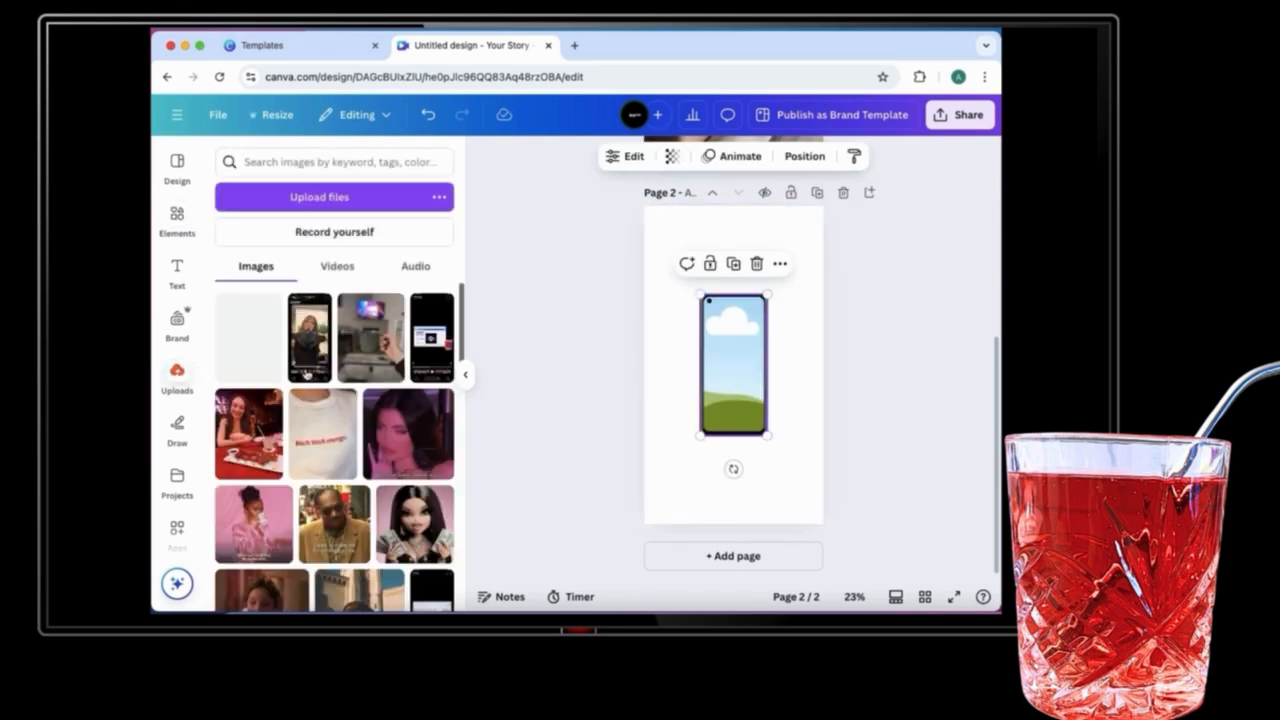
left_click_drag(250, 337, 731, 371)
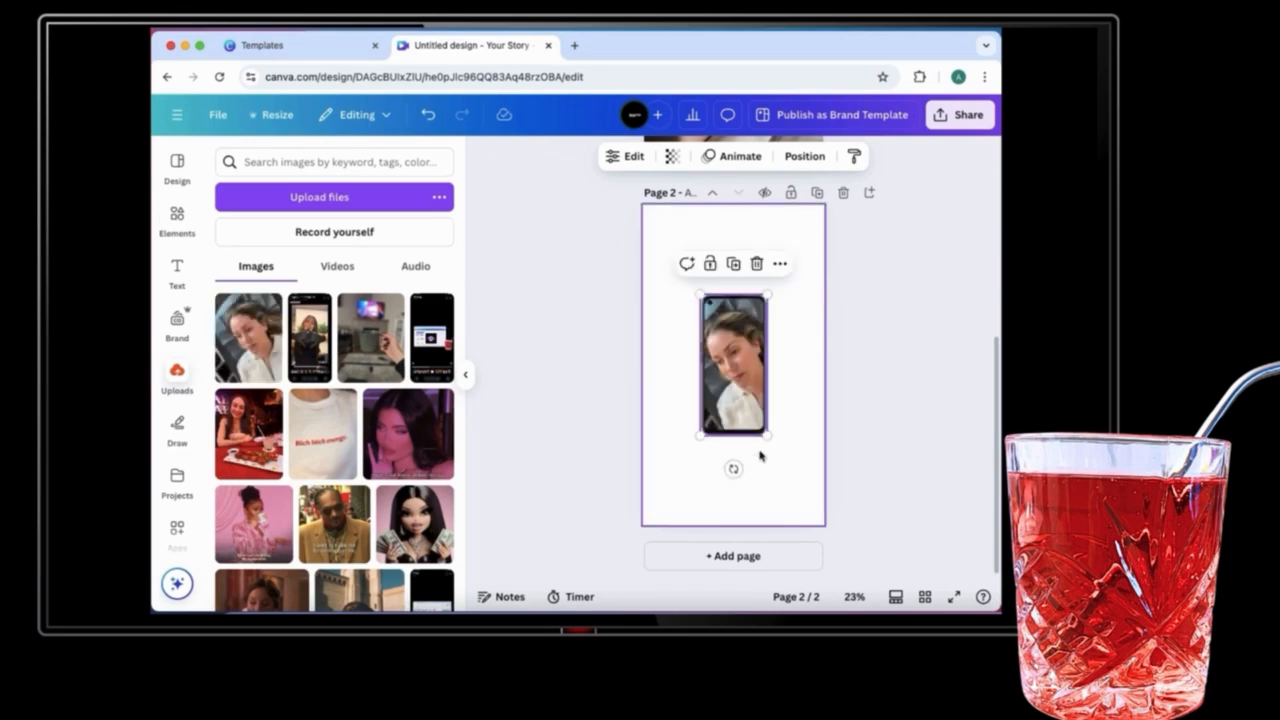
left_click_drag(766, 436, 800, 491)
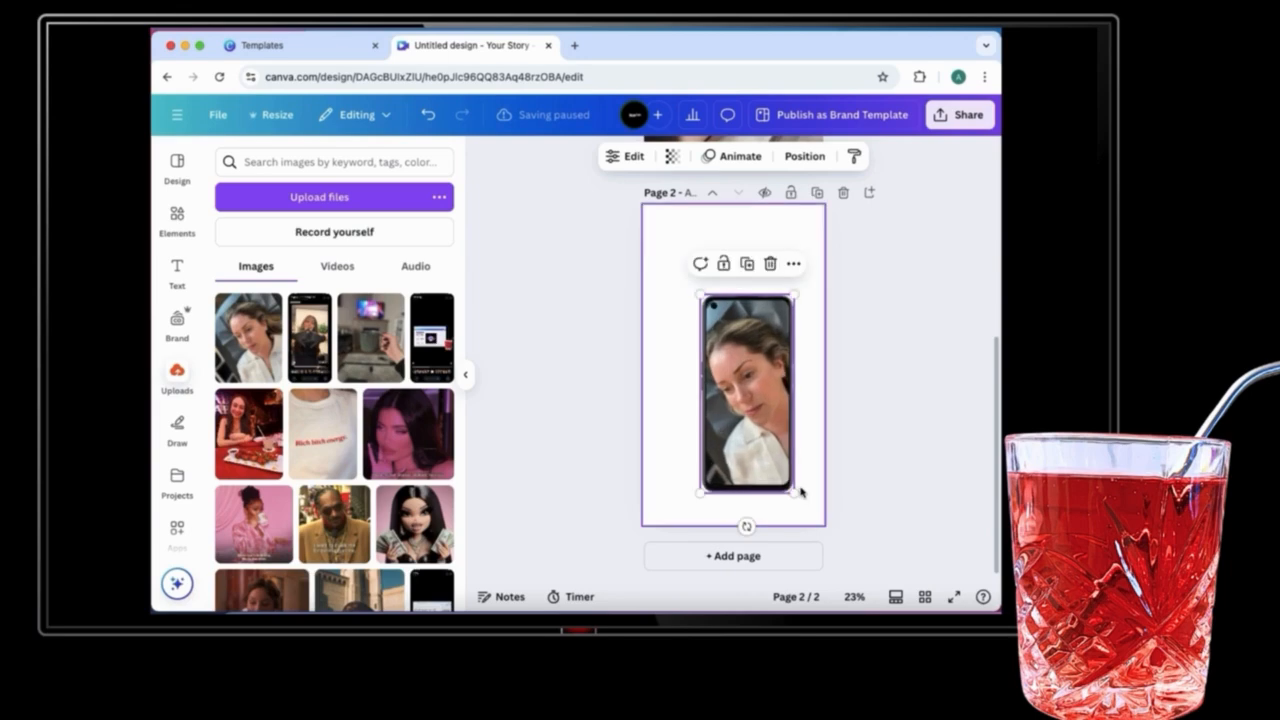
left_click_drag(697, 292, 677, 246)
mouse_move(746, 388)
left_mouse_down()
mouse_move(743, 374)
mouse_move(737, 384)
left_mouse_up()
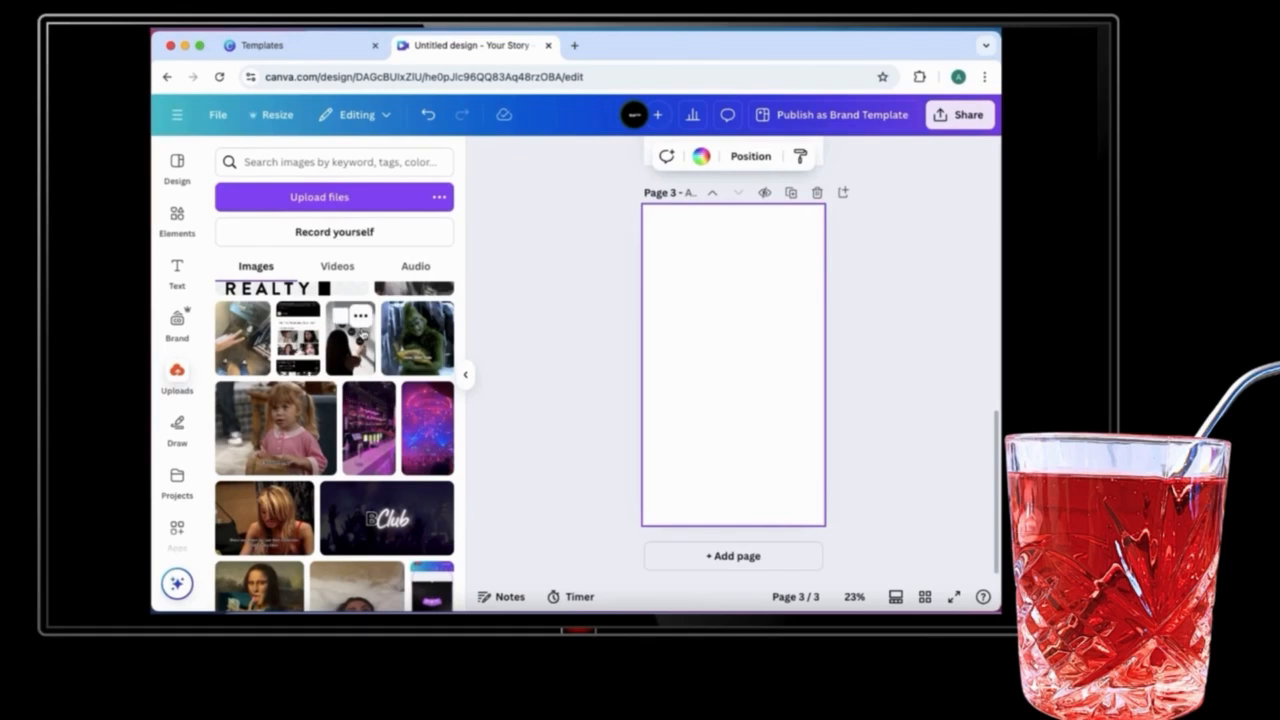
Step: On the third page, add the uploaded photo of a woman touching black circles and enlarge it to fill the page
left_click(345, 345)
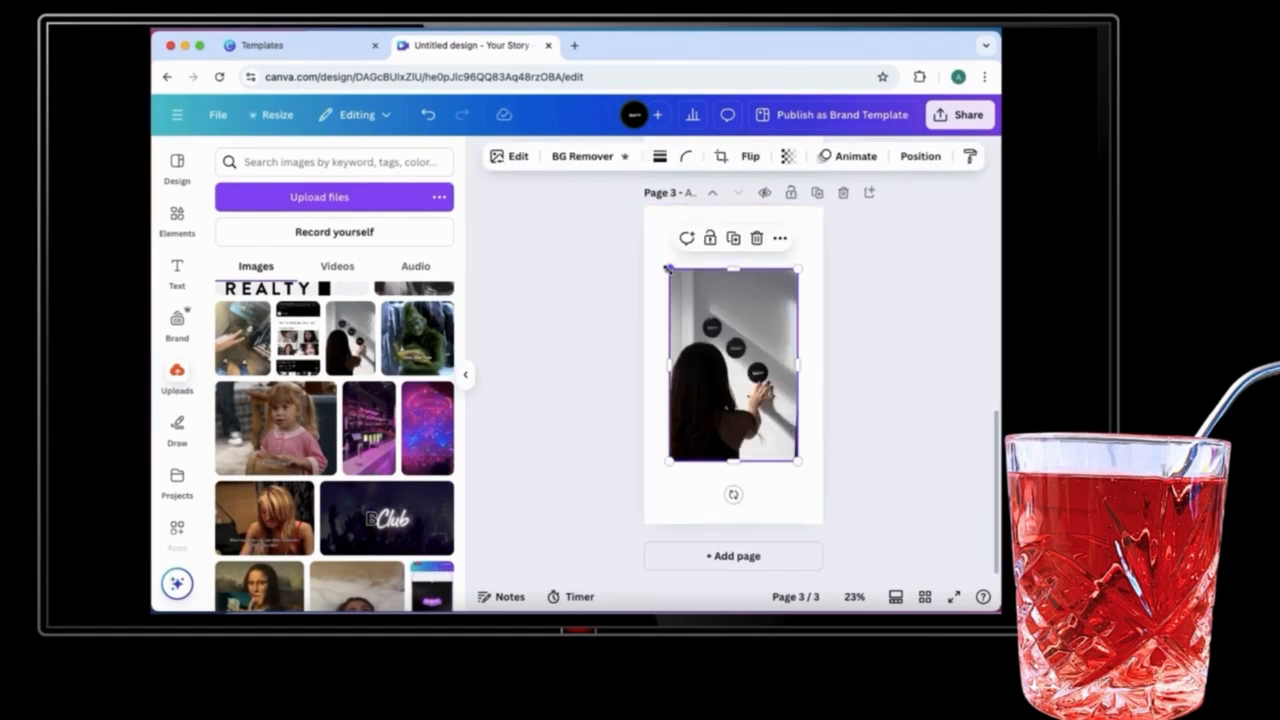
left_click_drag(669, 268, 629, 207)
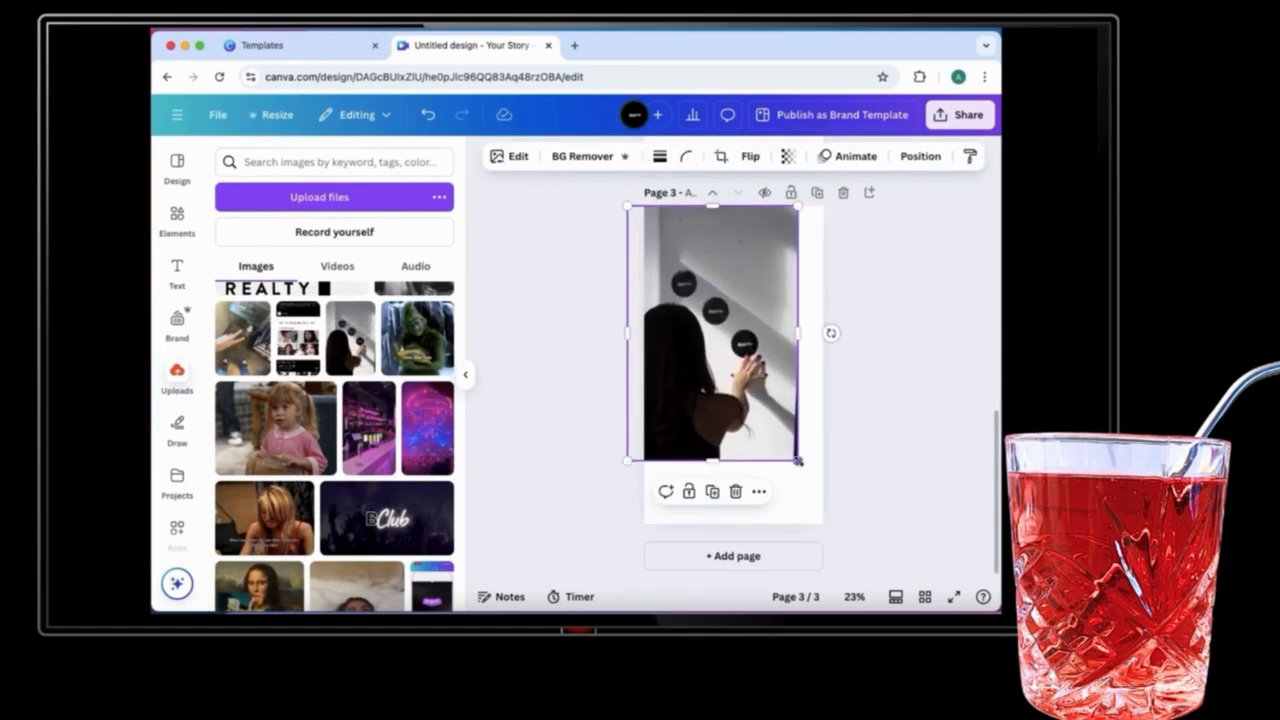
left_click_drag(798, 461, 840, 522)
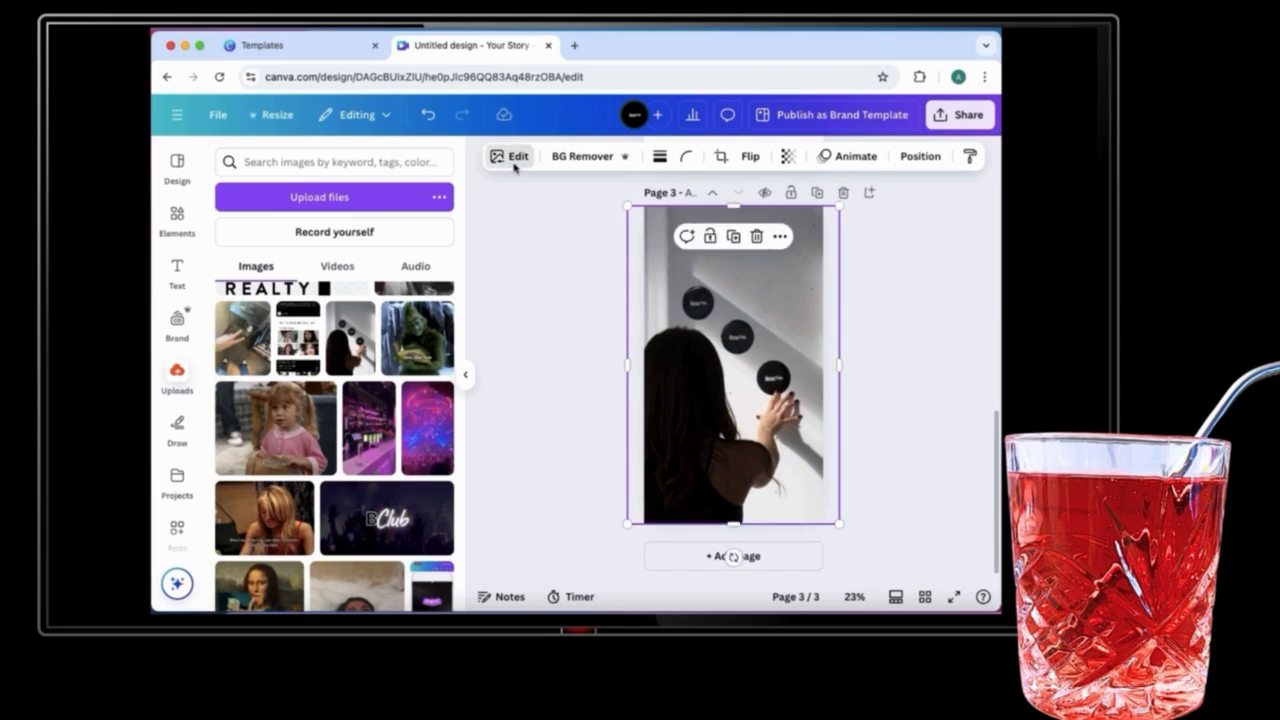
Step: Remove the background from the woman photo with BG Remover
left_click(515, 160)
left_click(580, 160)
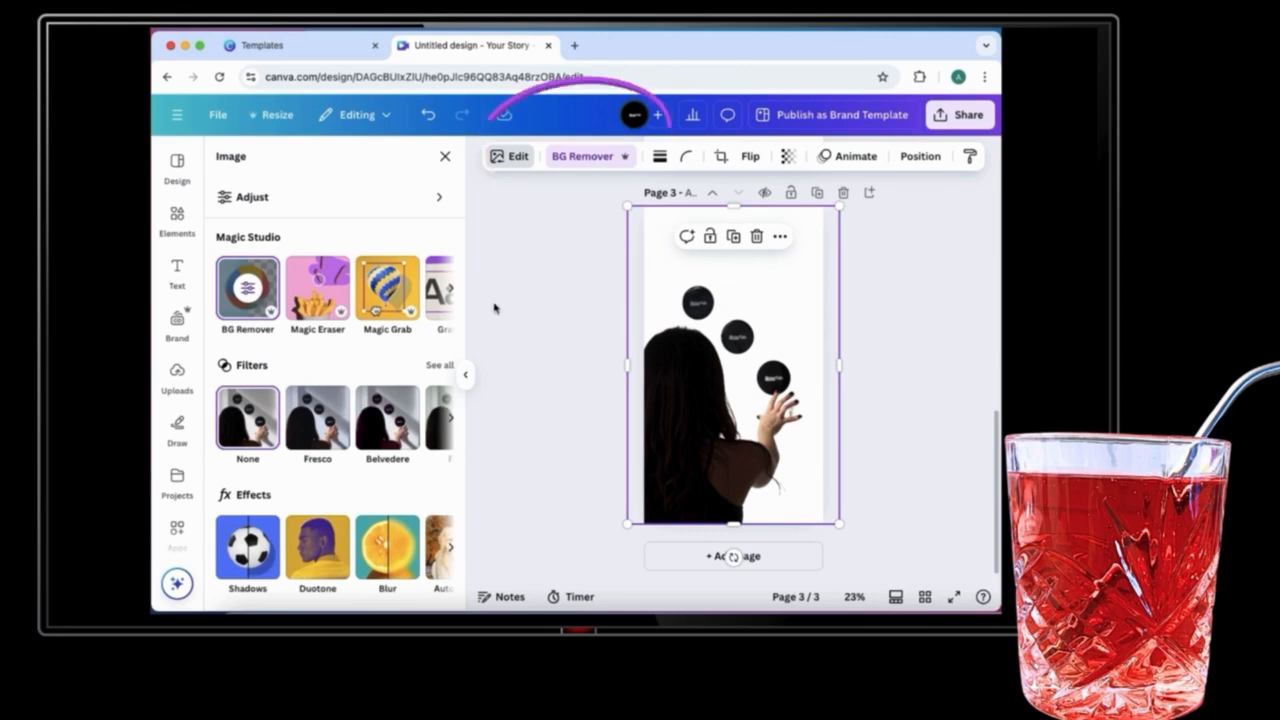
left_click(928, 269)
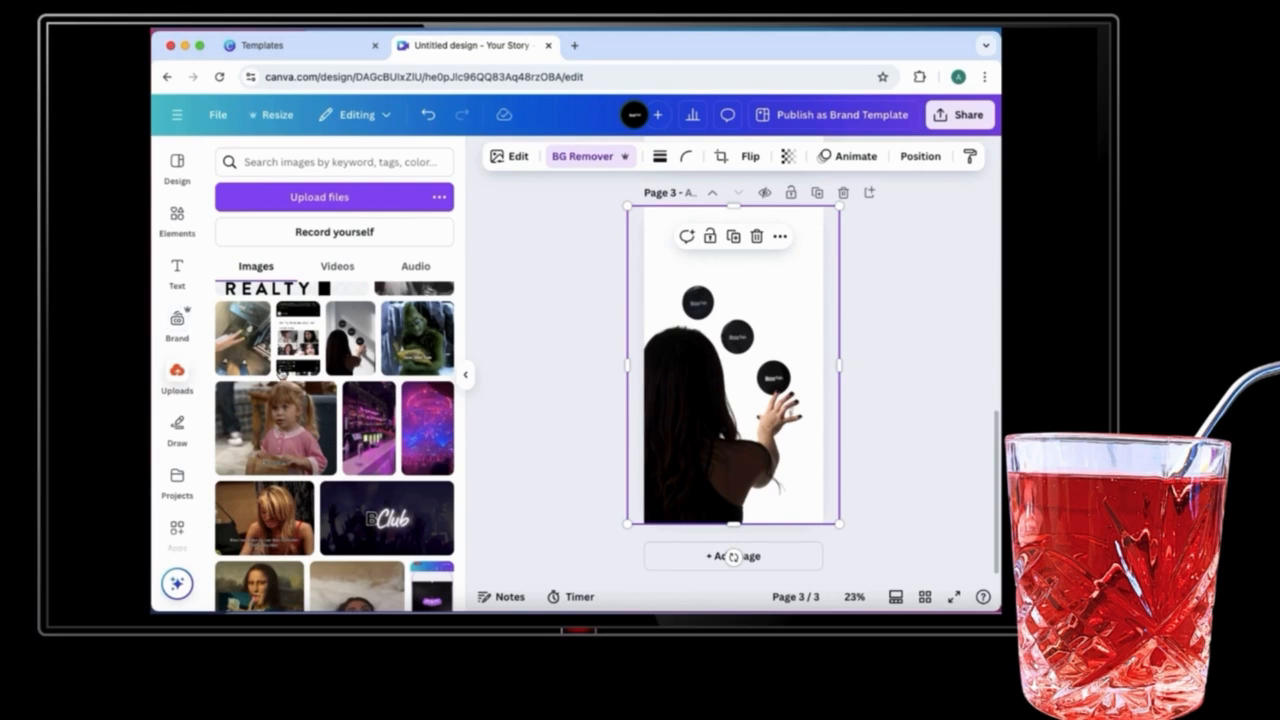
Step: Add the portrait photo to the third page, enlarge it over the page and tilt it at about 22.5°
scroll(281, 372, "up", 20)
left_click(254, 355)
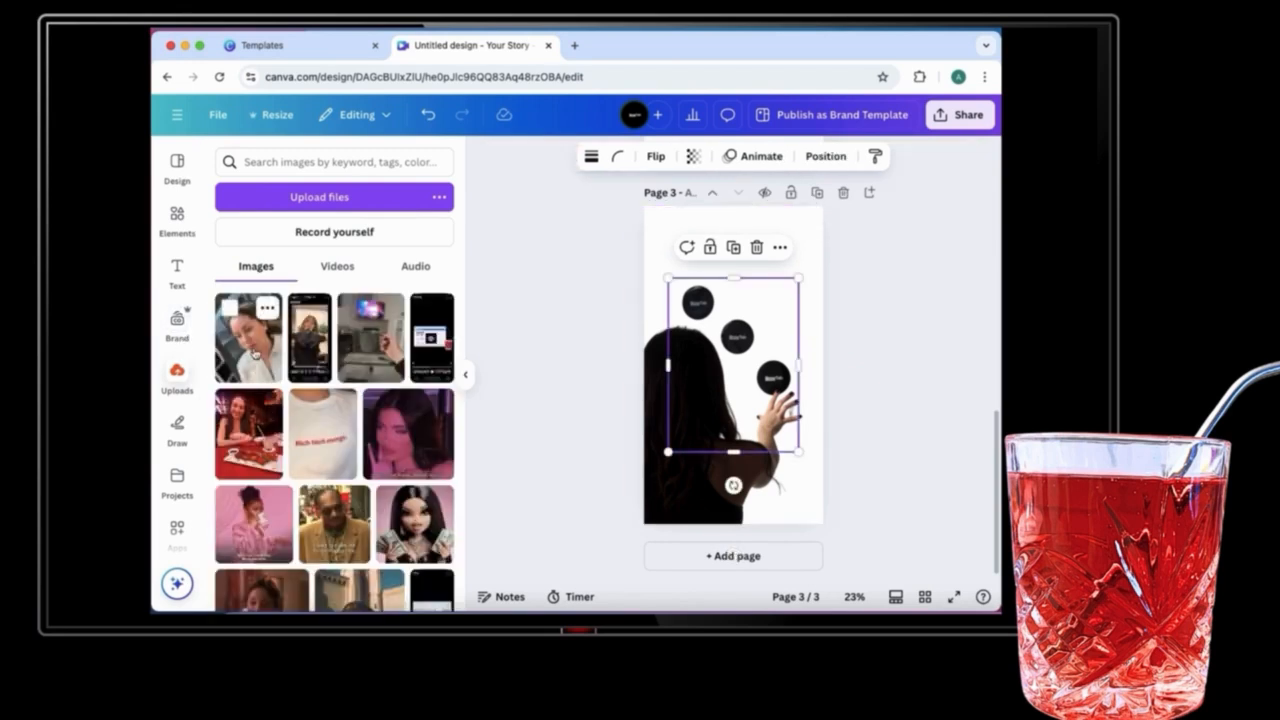
left_click_drag(759, 311, 735, 241)
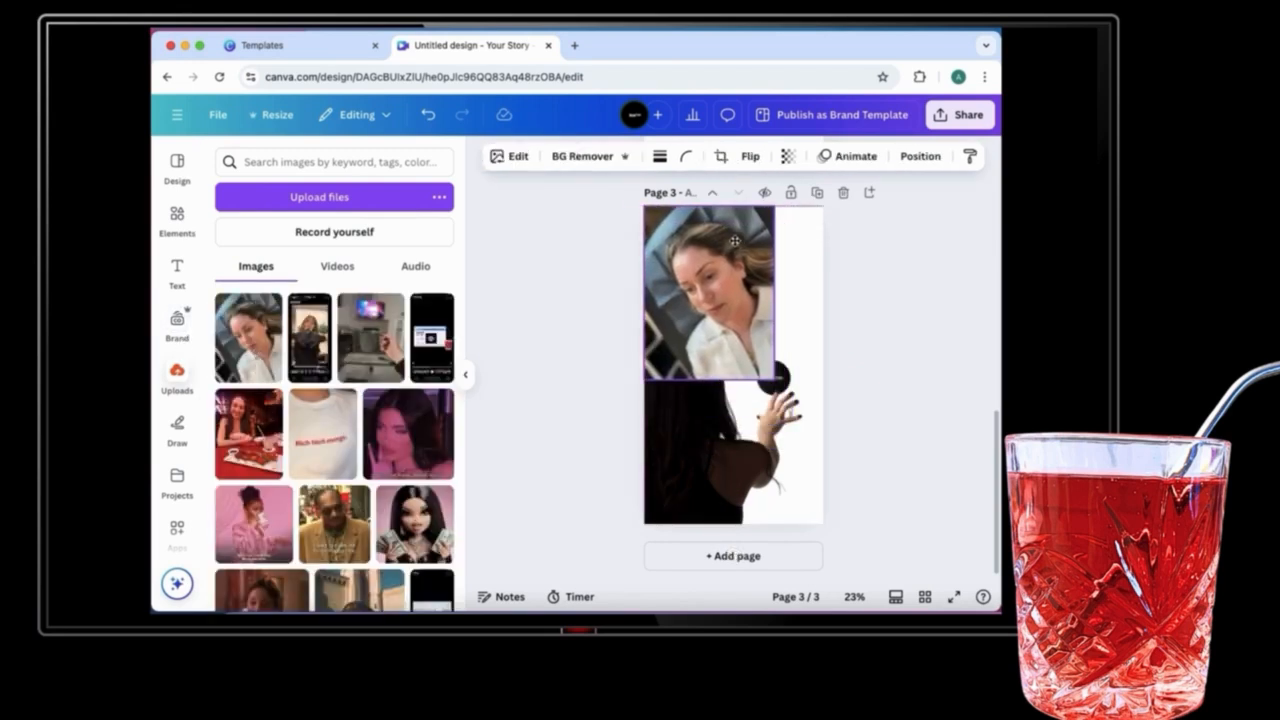
left_click_drag(776, 378, 851, 572)
left_click_drag(768, 569, 704, 560)
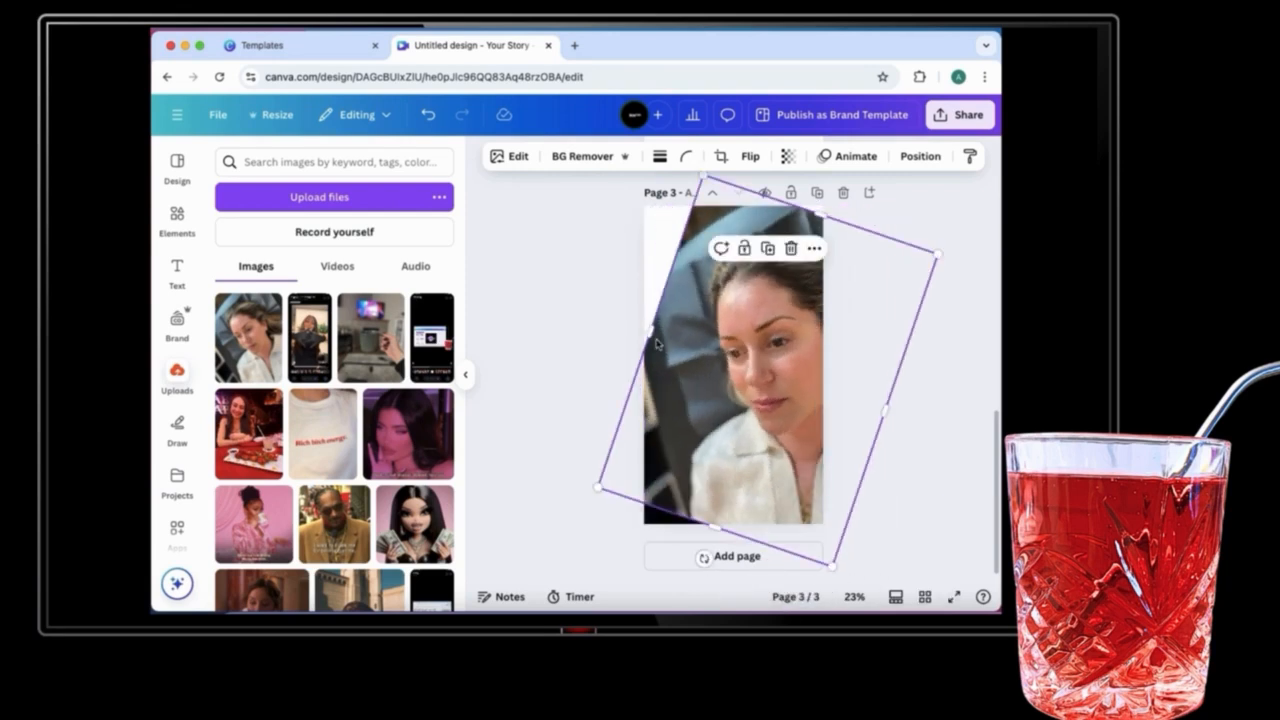
left_click_drag(745, 472, 703, 458)
left_click_drag(800, 567, 798, 580)
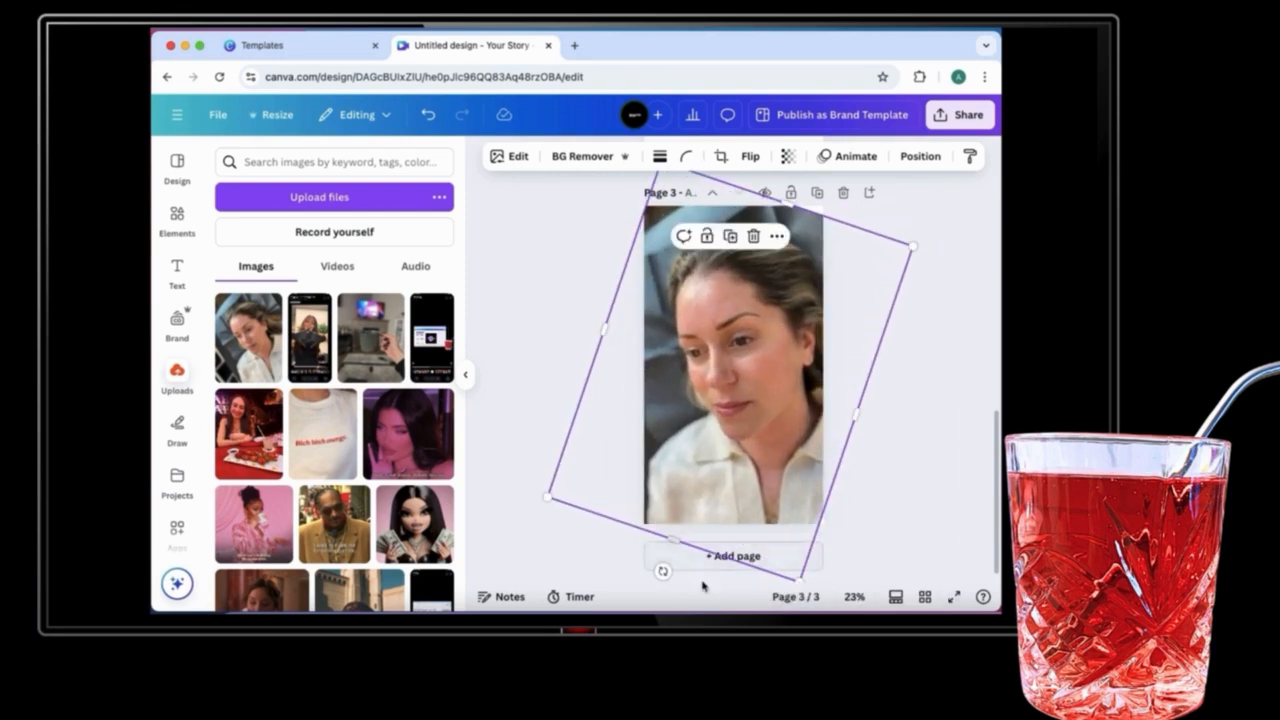
left_click_drag(661, 572, 650, 582)
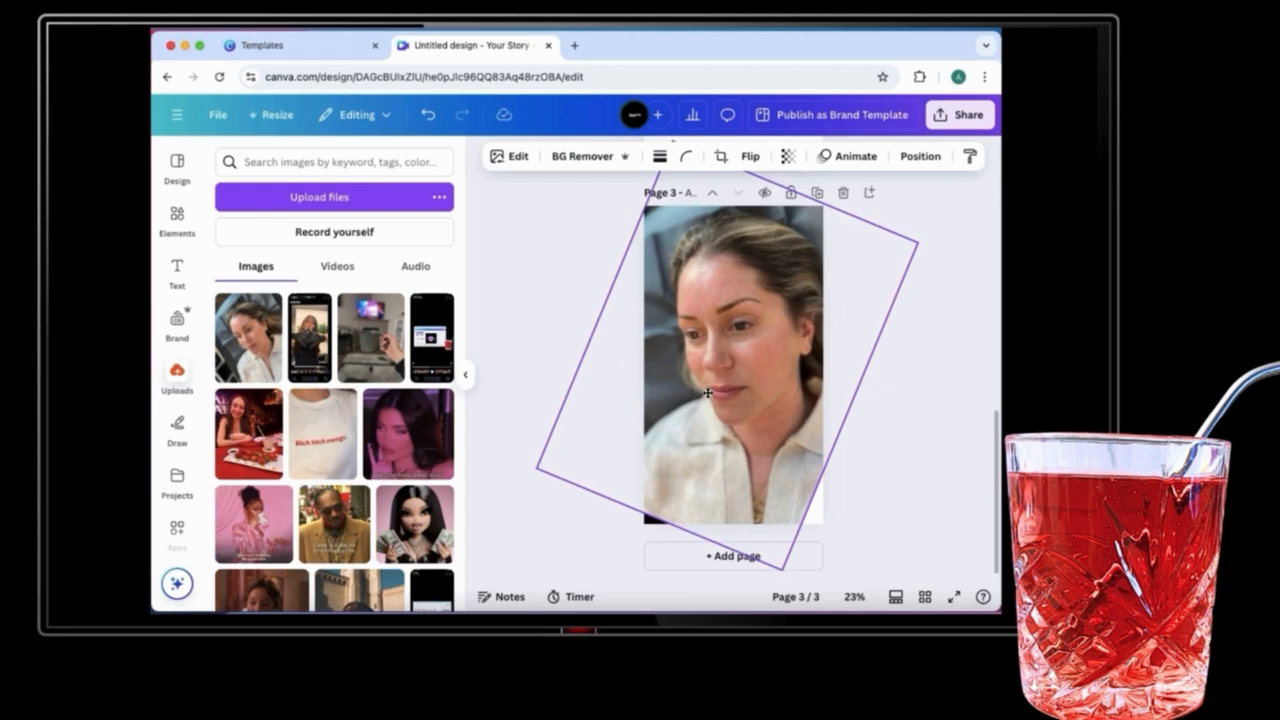
right_click(779, 576)
left_click(789, 567)
left_click_drag(789, 566, 799, 588)
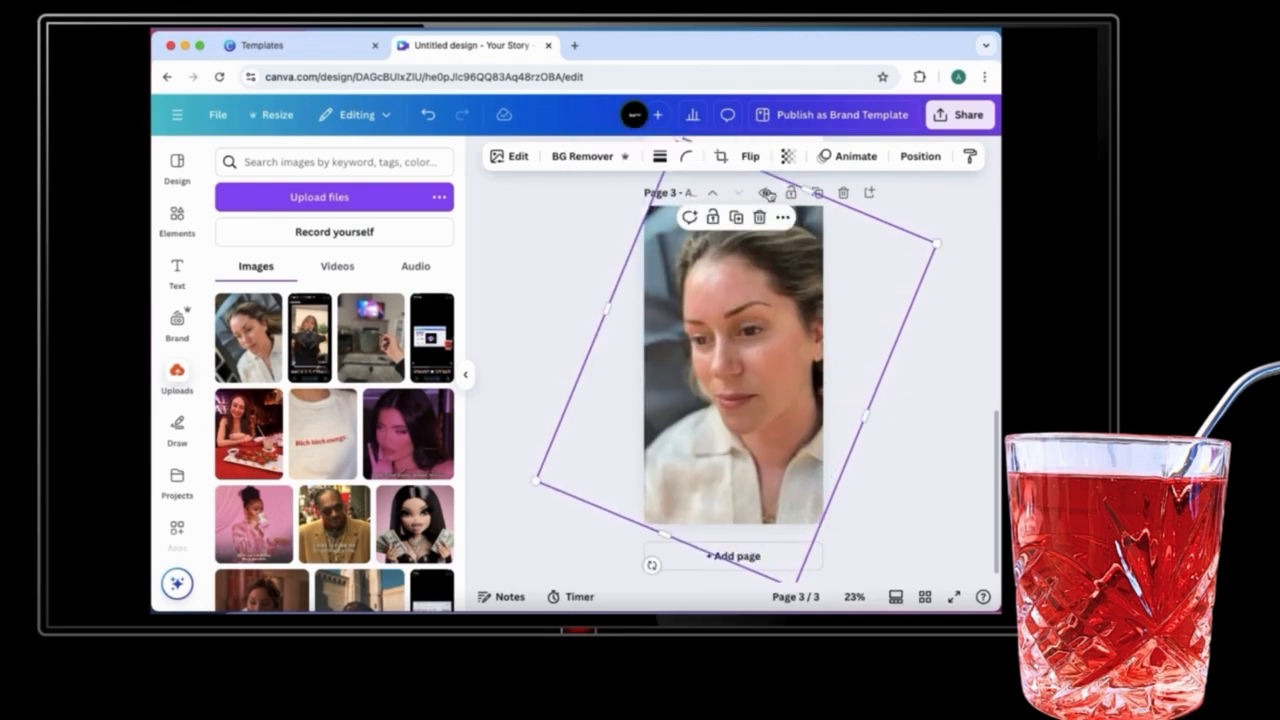
Step: Send the tilted portrait photo backward behind the cut-out woman
left_click(916, 156)
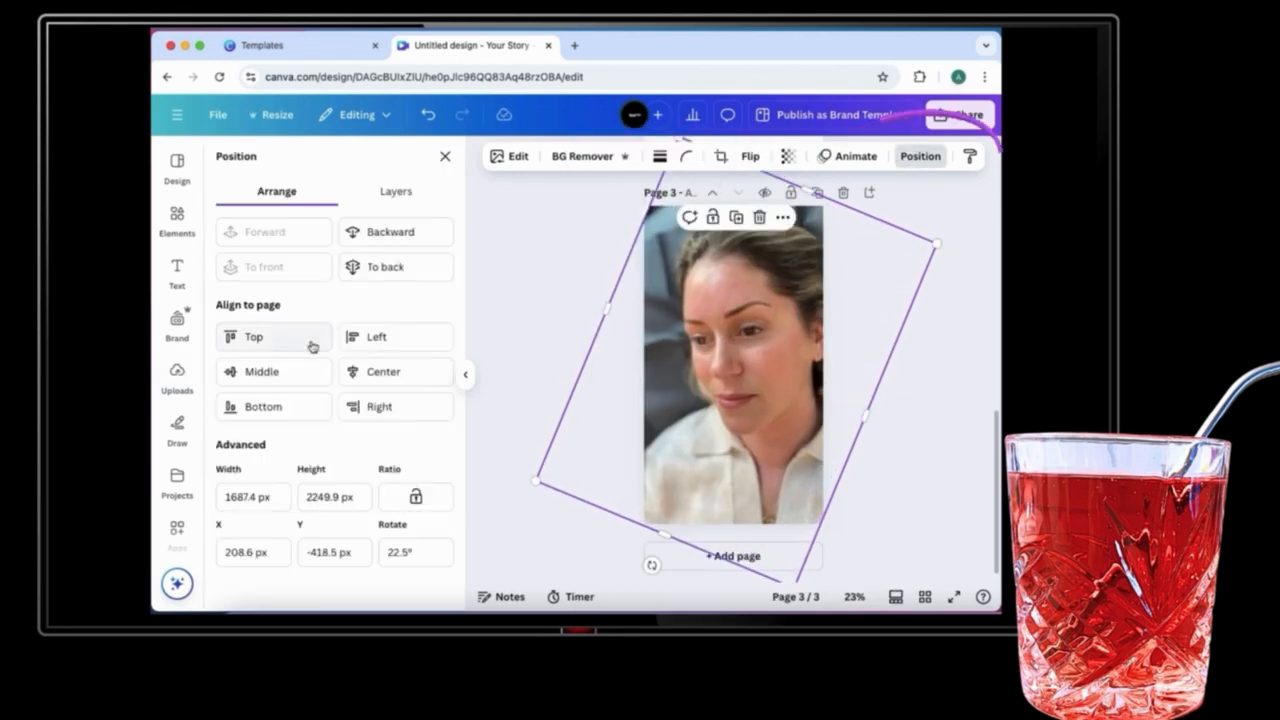
left_click(389, 240)
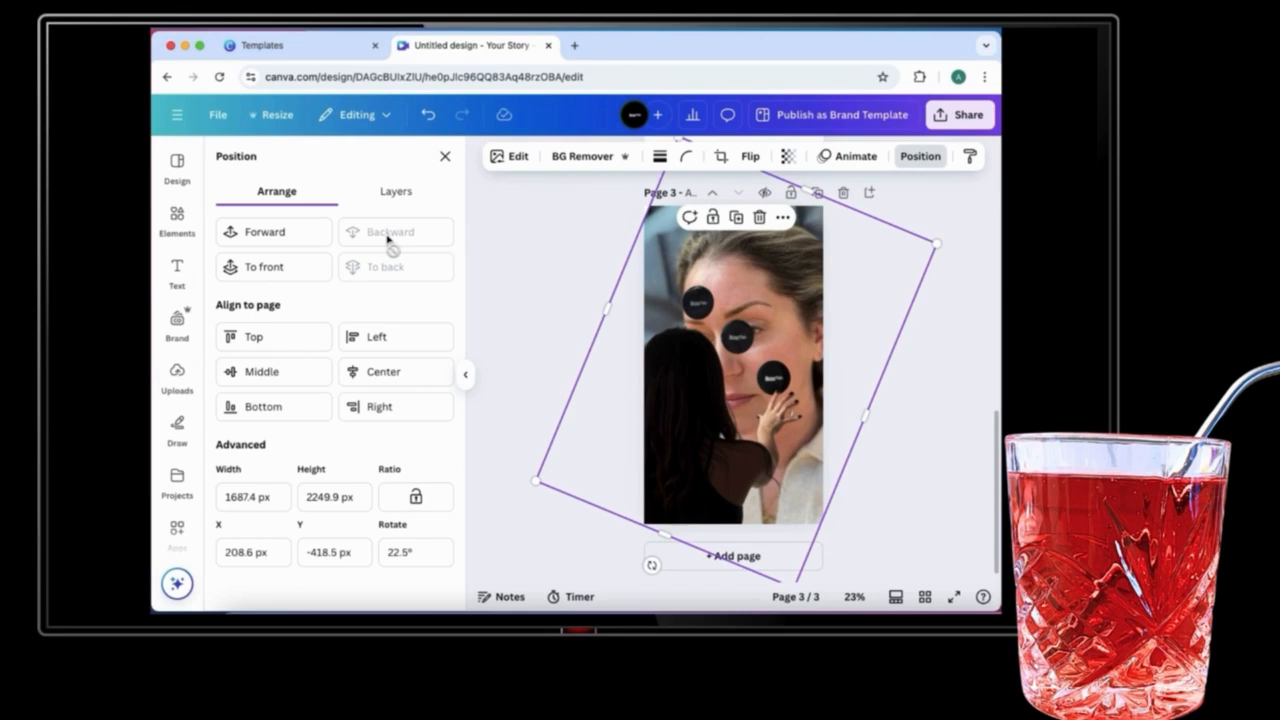
Step: Erase the three black circles from the cut-out woman using the background eraser brush at size 34
left_click(686, 390)
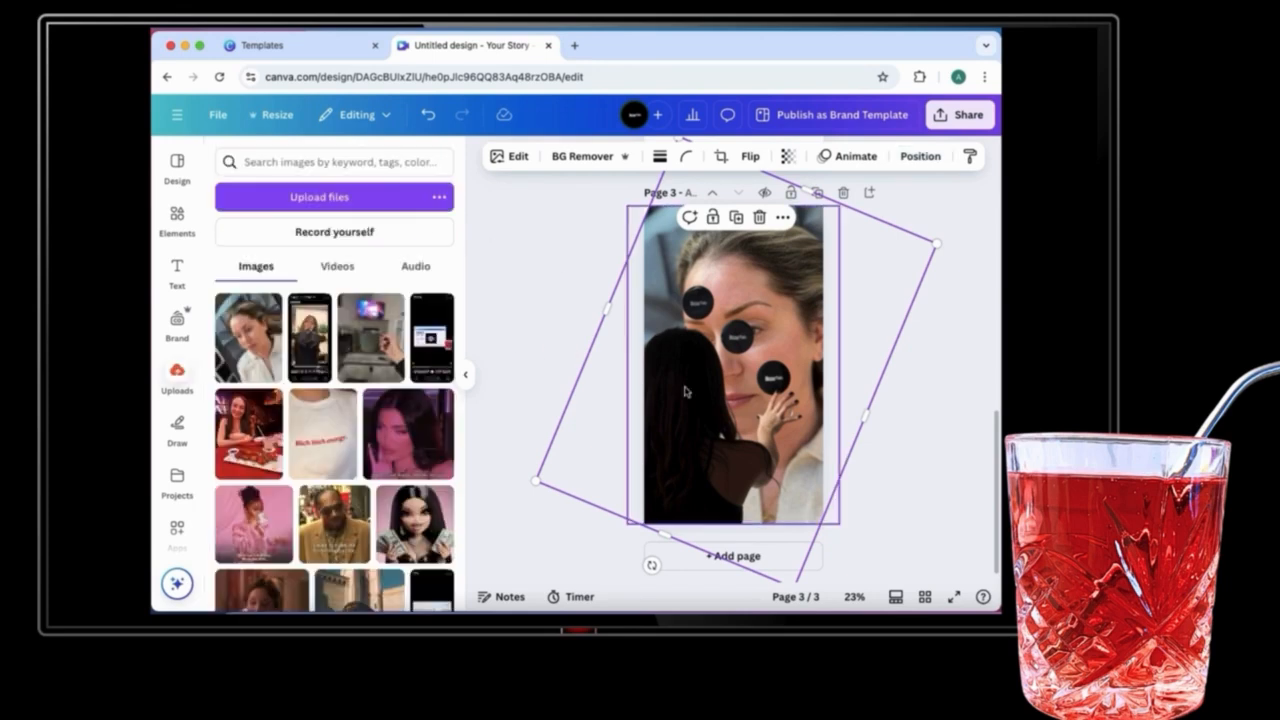
left_click(578, 158)
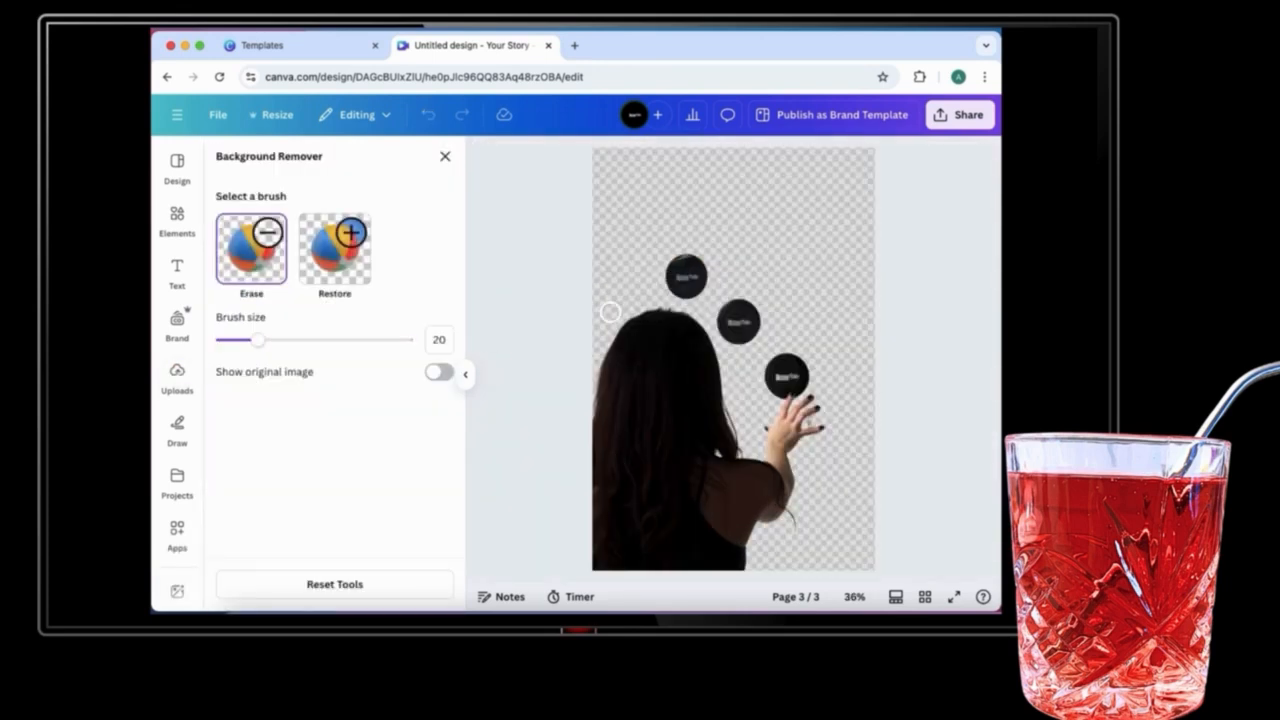
left_click_drag(274, 333, 285, 339)
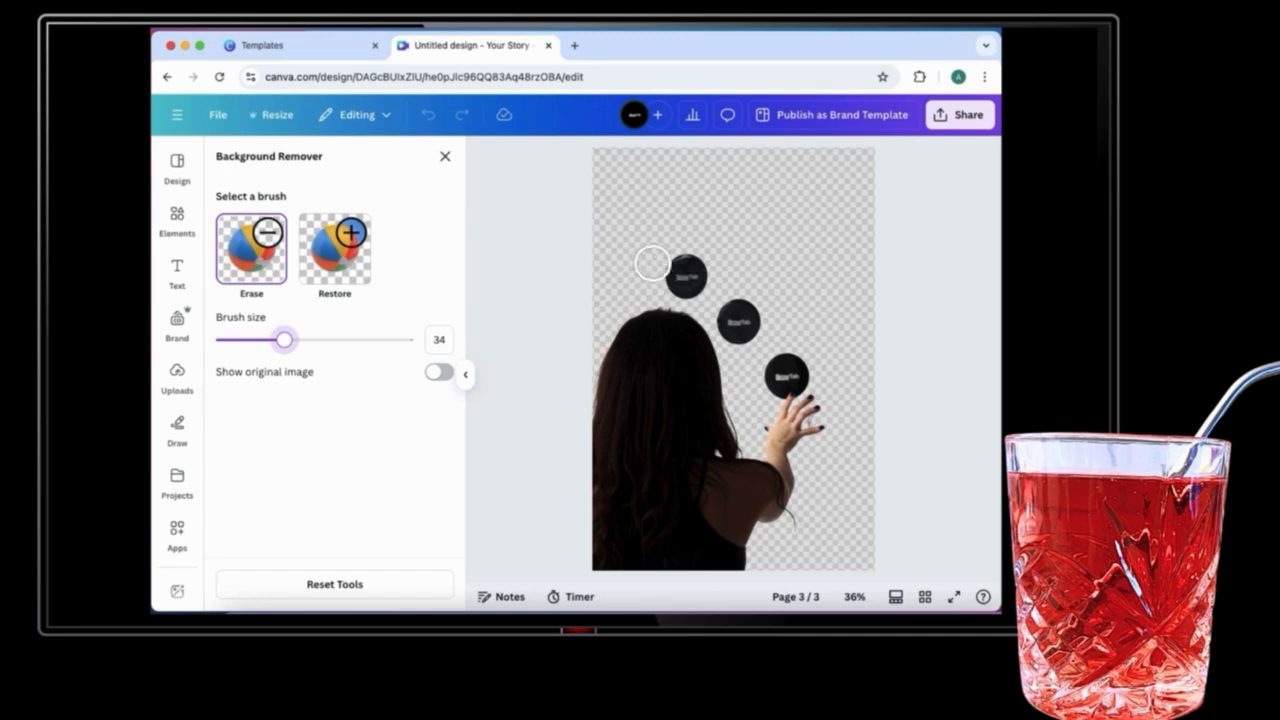
mouse_move(674, 262)
left_mouse_down()
mouse_move(713, 266)
mouse_move(677, 277)
mouse_move(719, 290)
mouse_move(733, 327)
mouse_move(749, 330)
mouse_move(753, 312)
mouse_move(762, 385)
left_mouse_up()
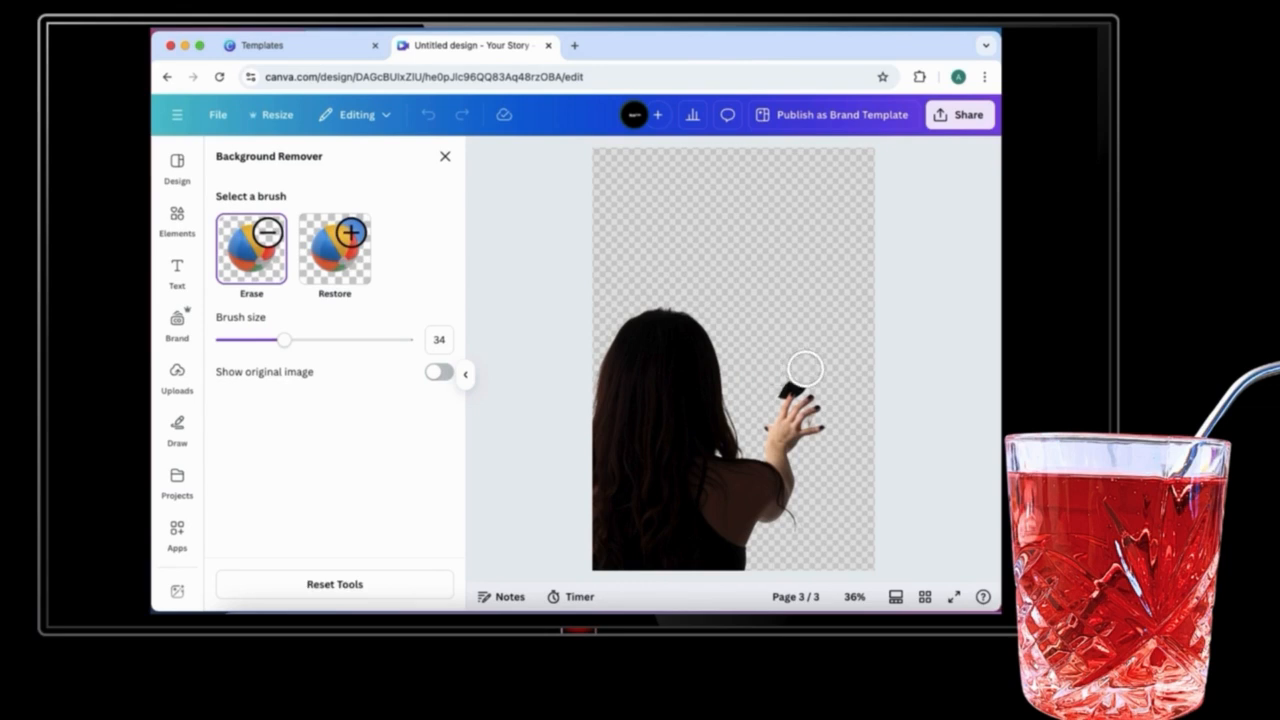
left_click_drag(285, 341, 228, 350)
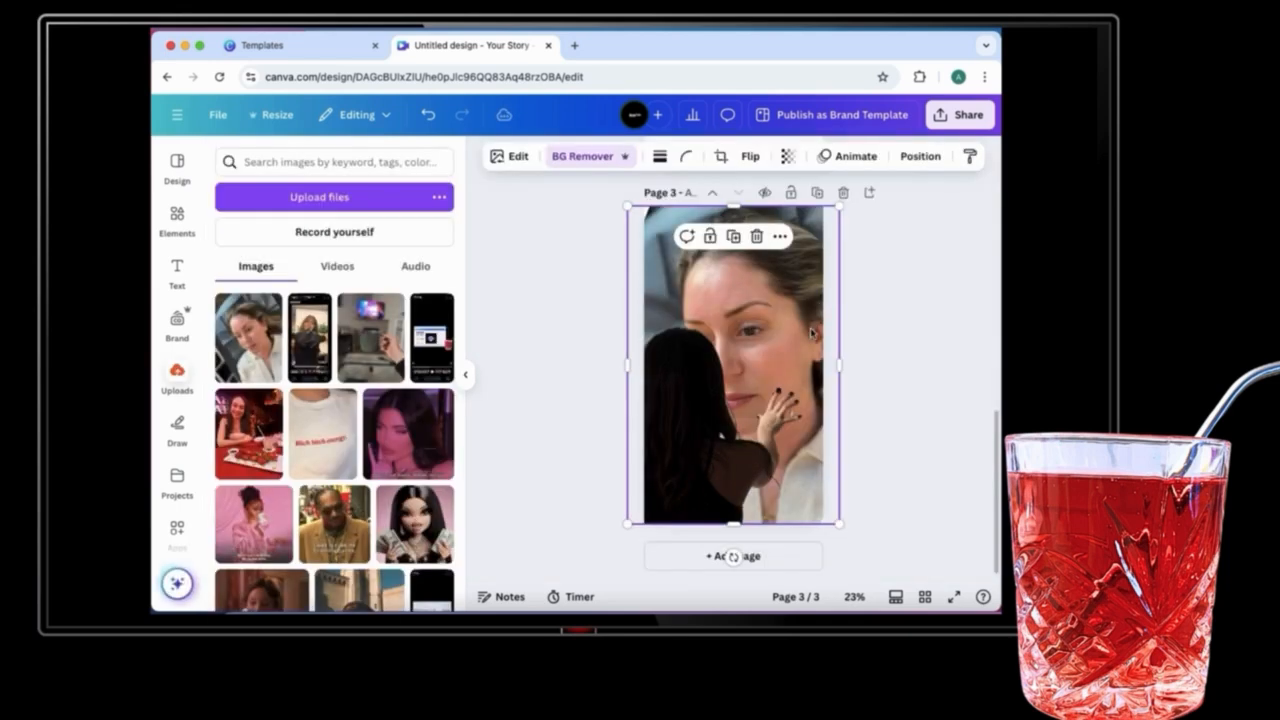
Step: Try rotating the cut-out woman image, then undo the rotation
left_click_drag(734, 557, 678, 559)
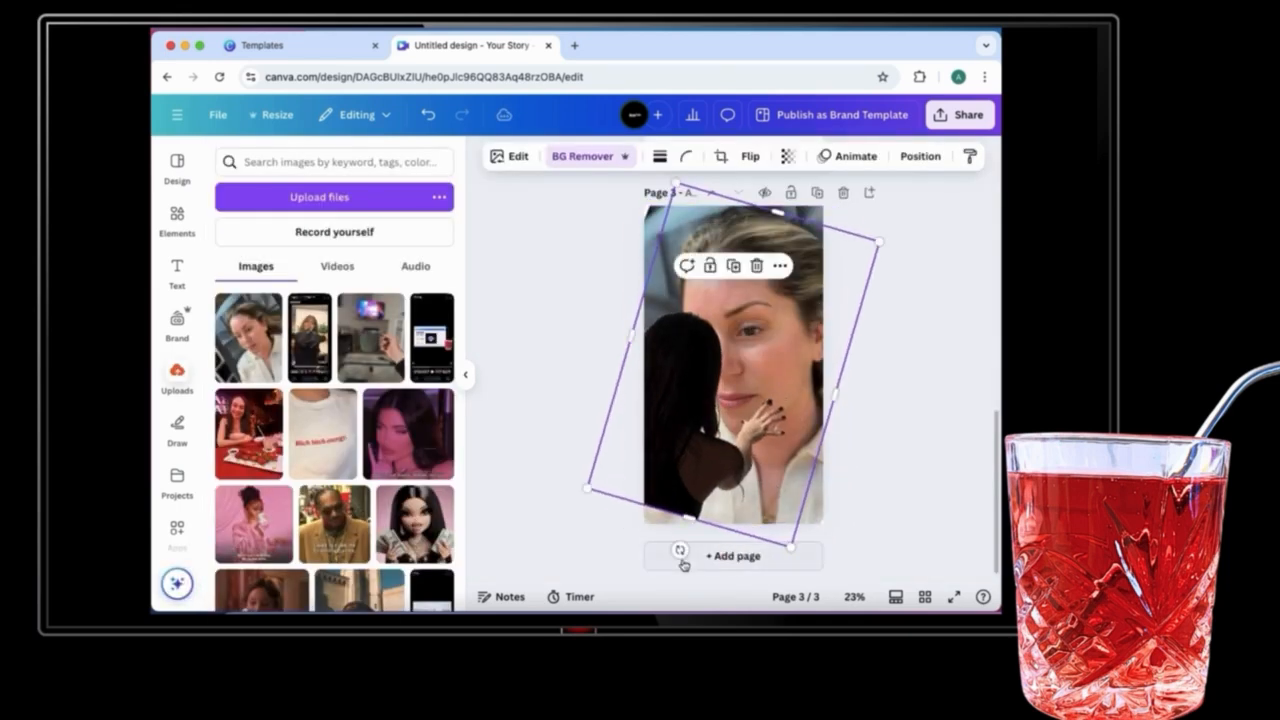
left_click(428, 115)
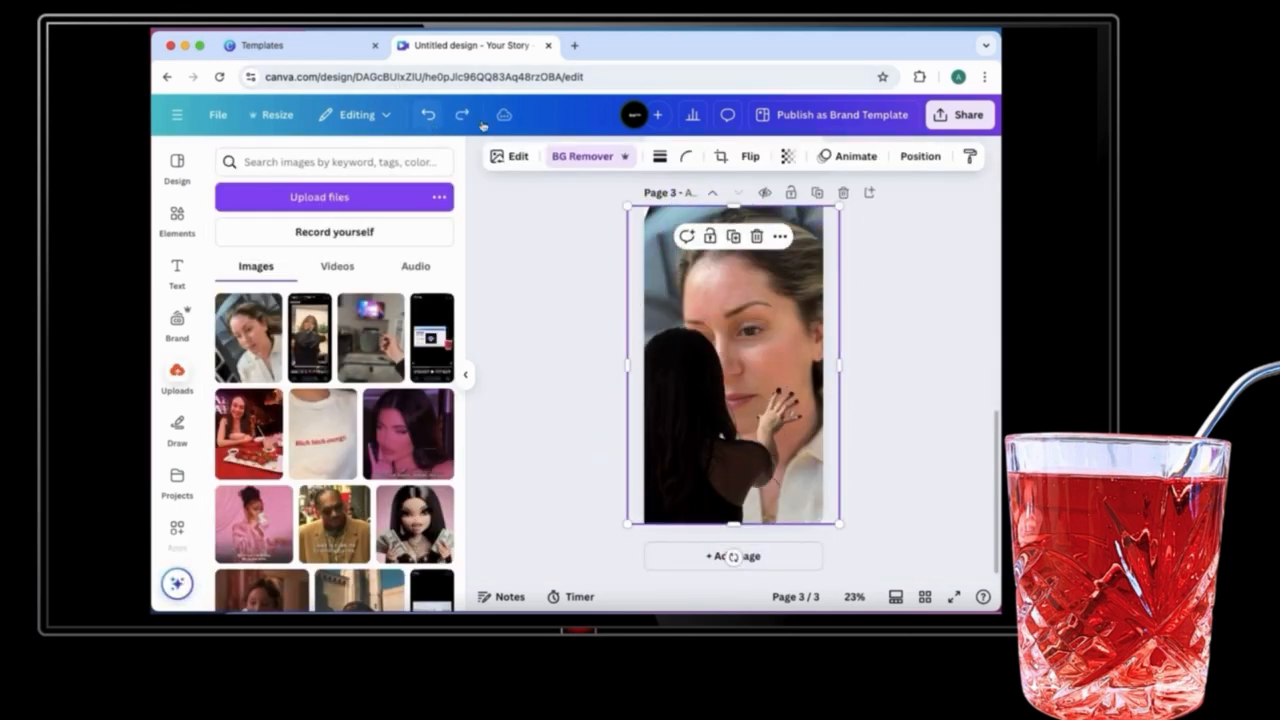
Step: Select the portrait photo from the layers list, rotate it to a steeper angle, enlarge it and reposition it
left_click(918, 156)
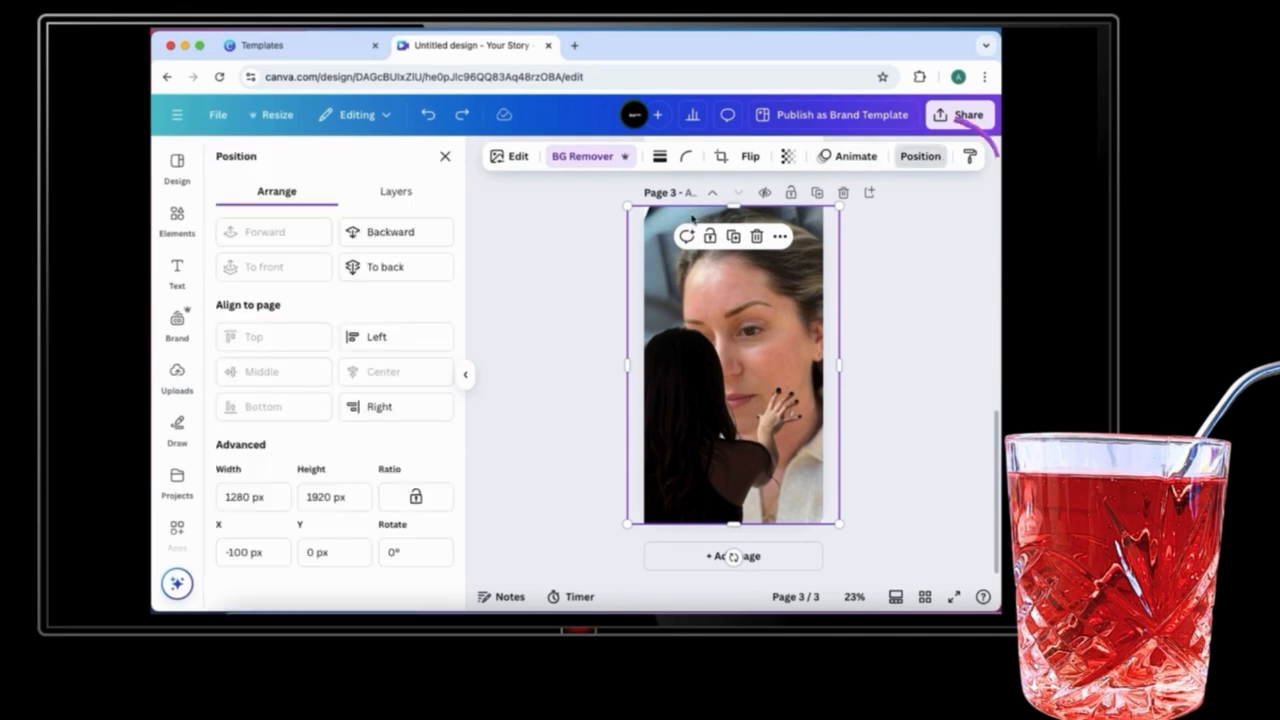
left_click(395, 191)
left_click(366, 329)
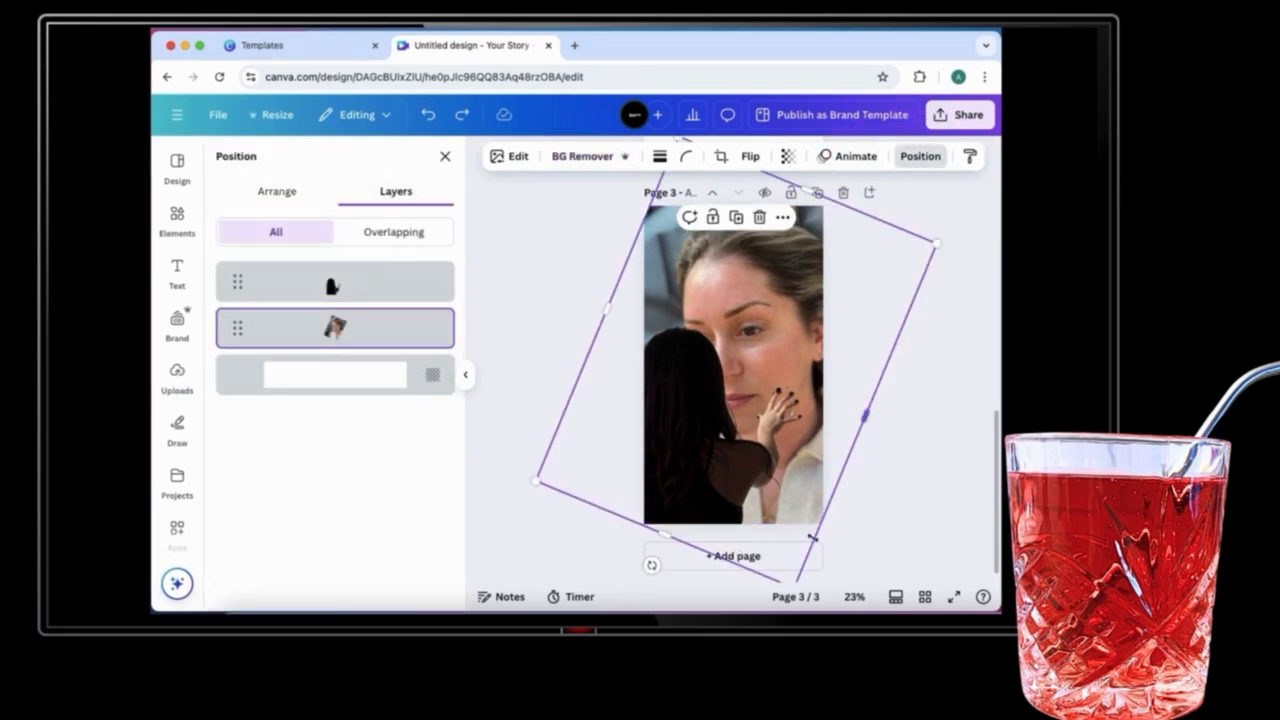
scroll(760, 536, "down", 1)
left_click_drag(651, 541, 534, 511)
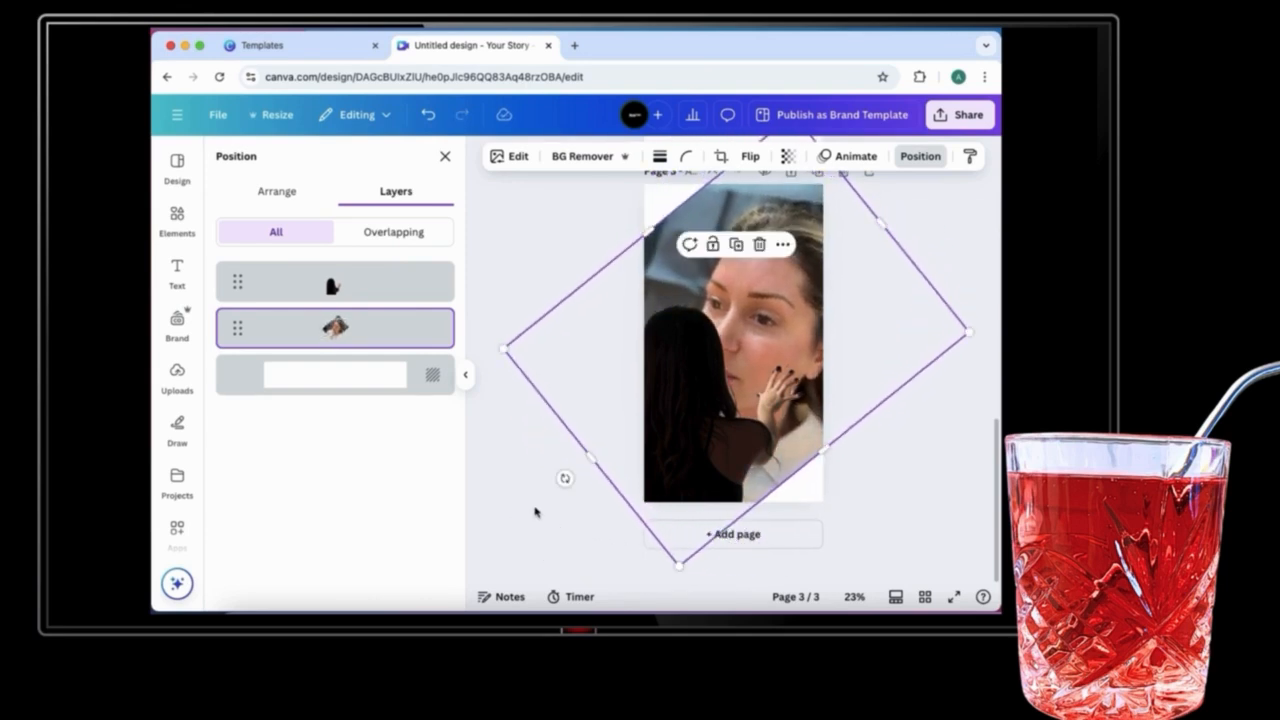
left_click_drag(648, 230, 603, 183)
left_click_drag(884, 260, 906, 234)
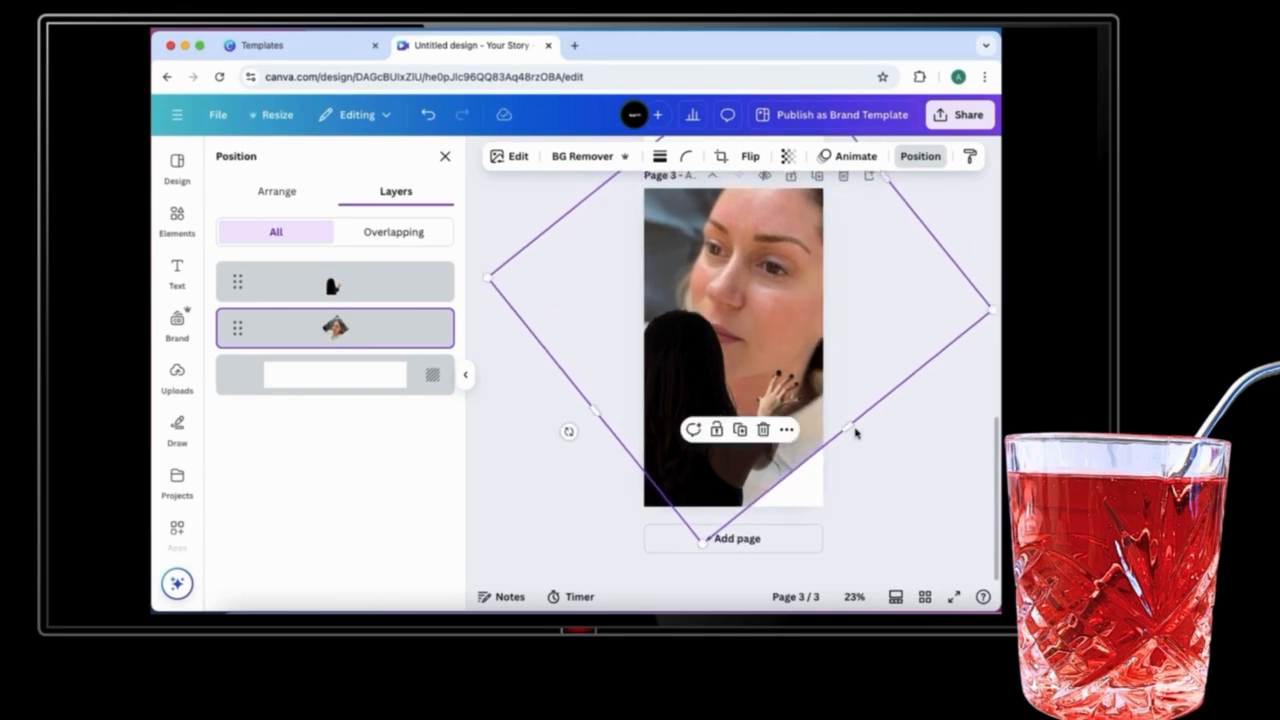
left_click_drag(855, 438, 855, 477)
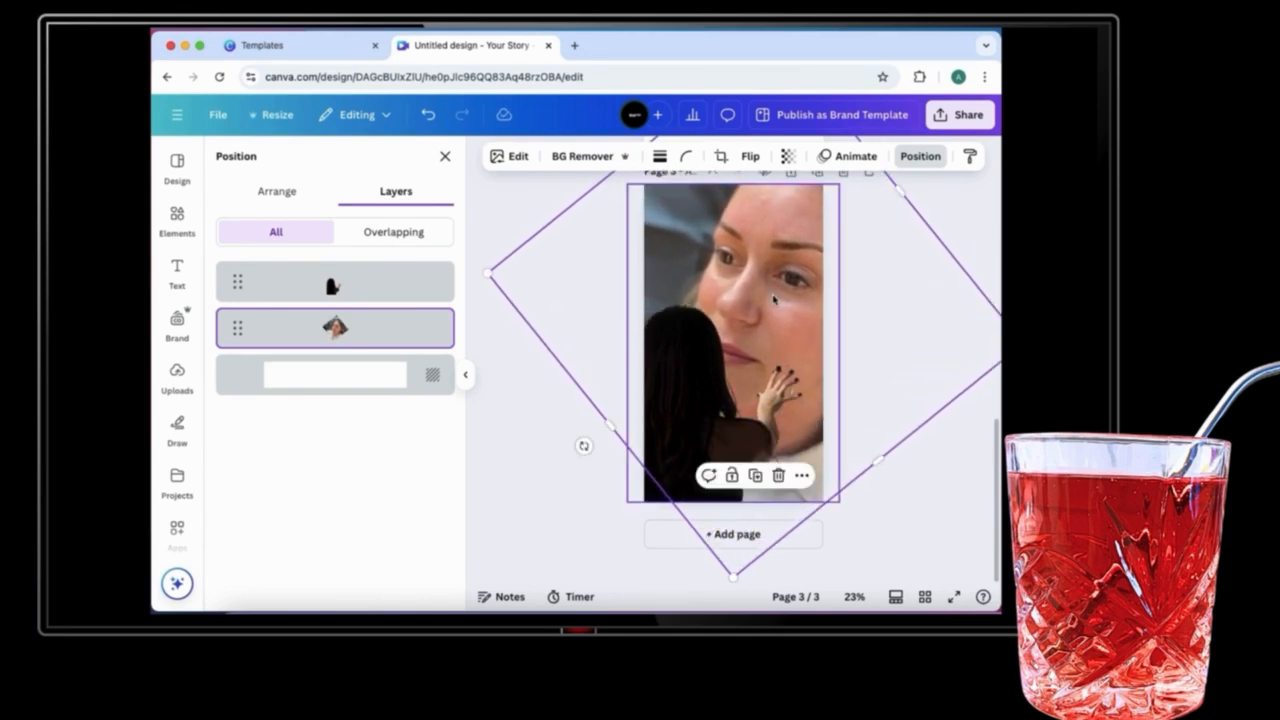
left_click_drag(773, 296, 749, 307)
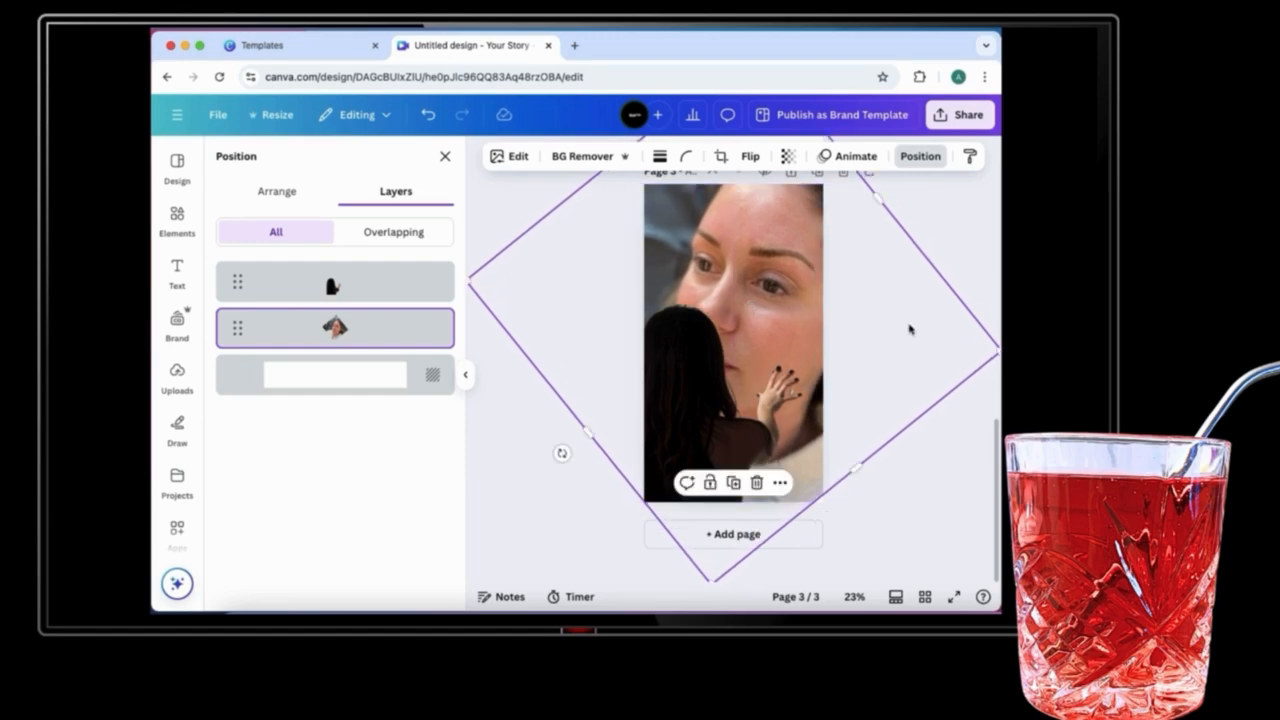
Step: Deselect the photo and add a fourth blank page to the story
left_click(909, 329)
left_click(766, 587)
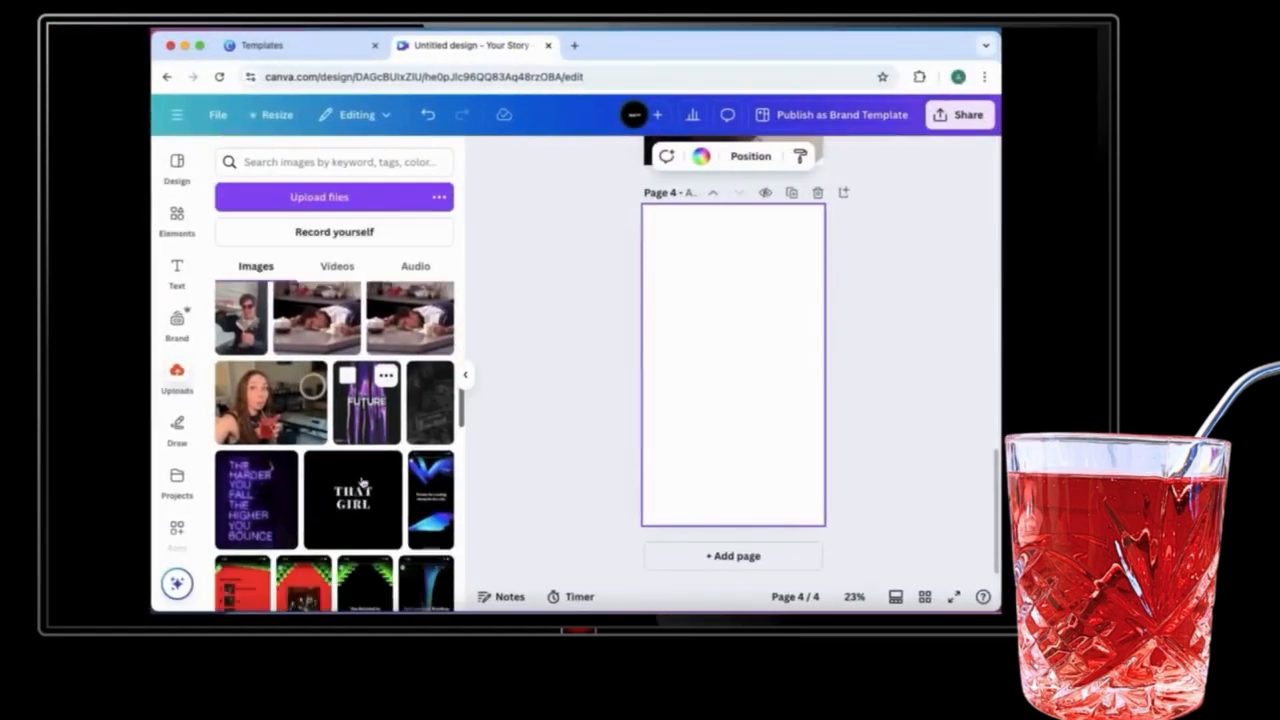
scroll(360, 486, "down", 5)
scroll(362, 483, "down", 10)
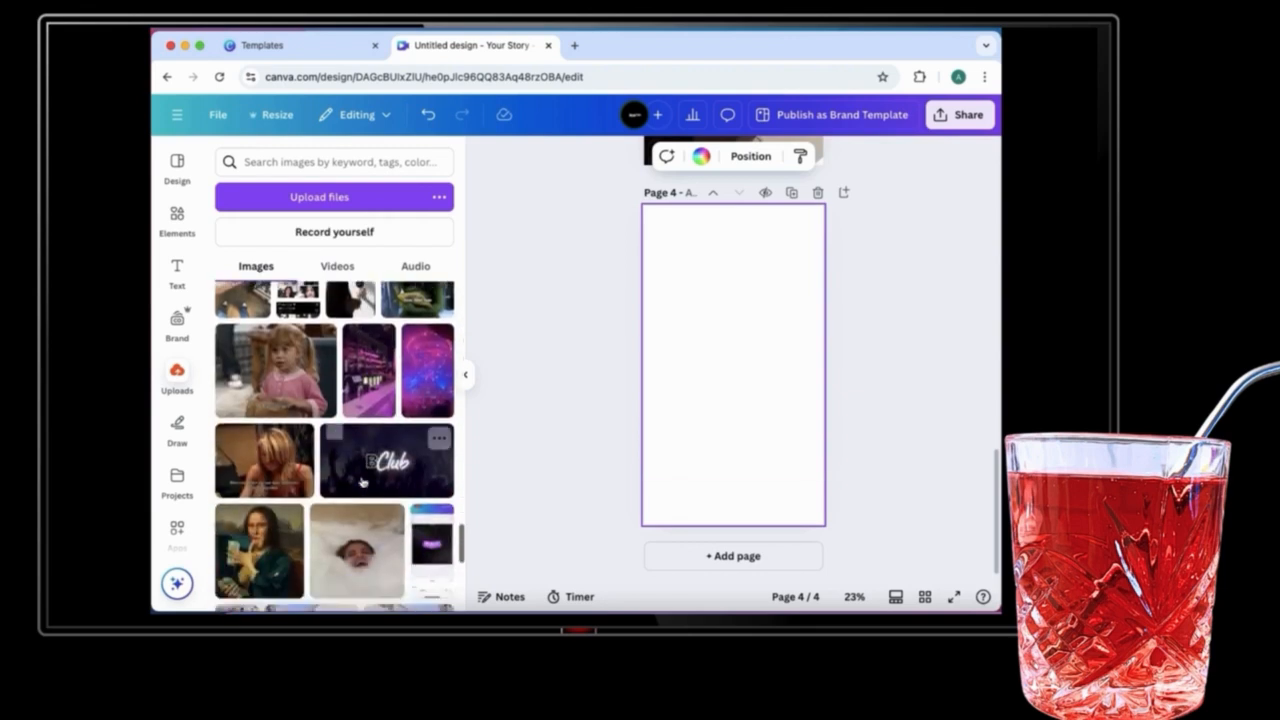
Step: Add the uploaded photo of a woman holding a phone to the blank fourth page
scroll(362, 483, "down", 10)
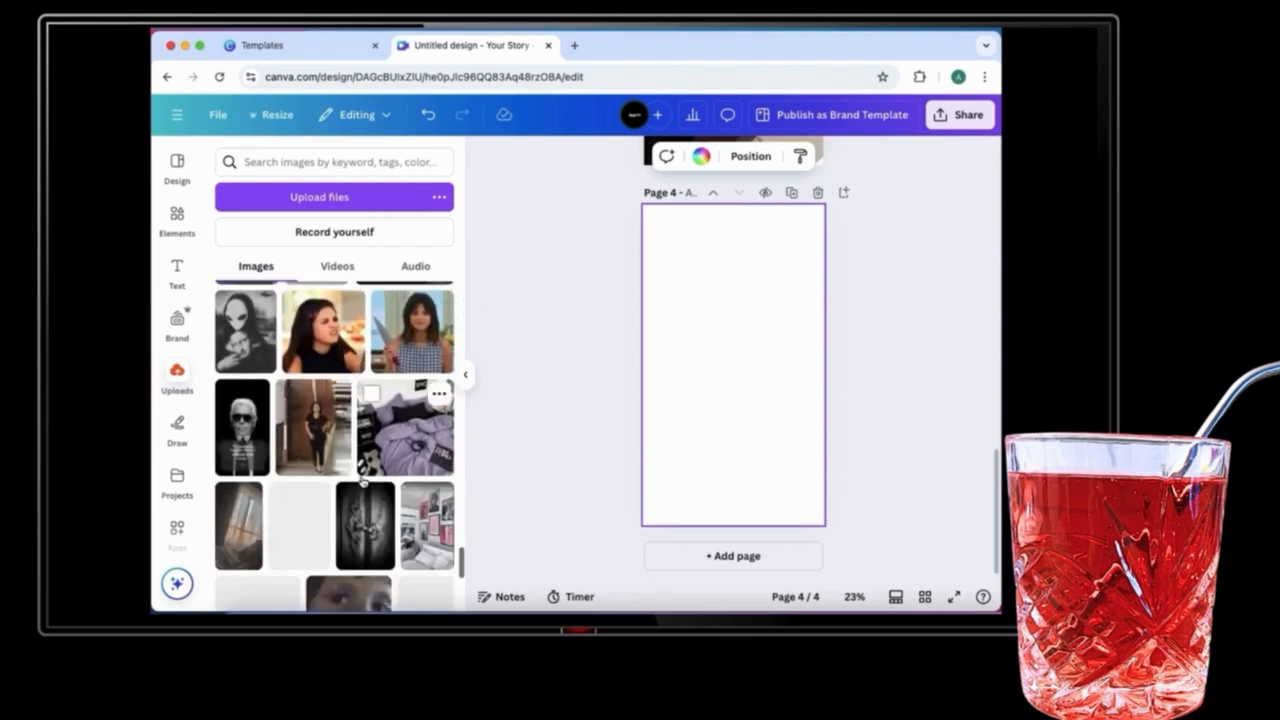
scroll(362, 483, "up", 5)
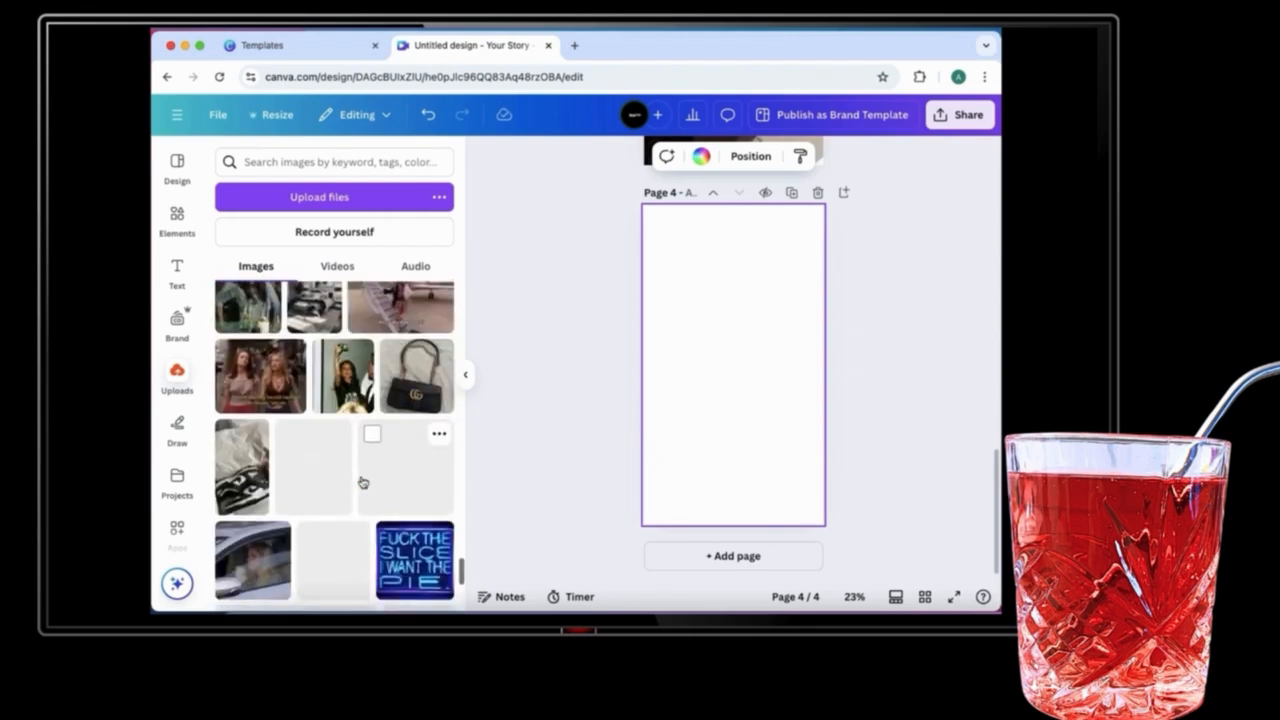
scroll(363, 480, "down", 8)
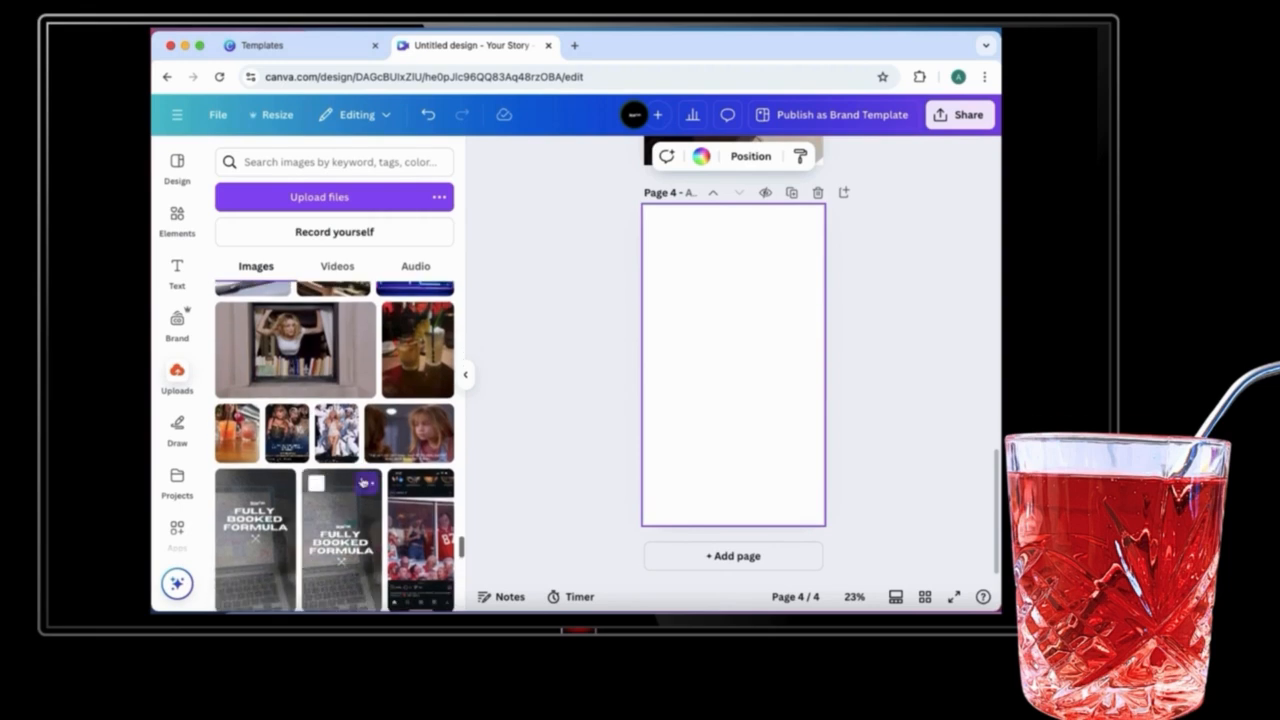
scroll(362, 481, "down", 5)
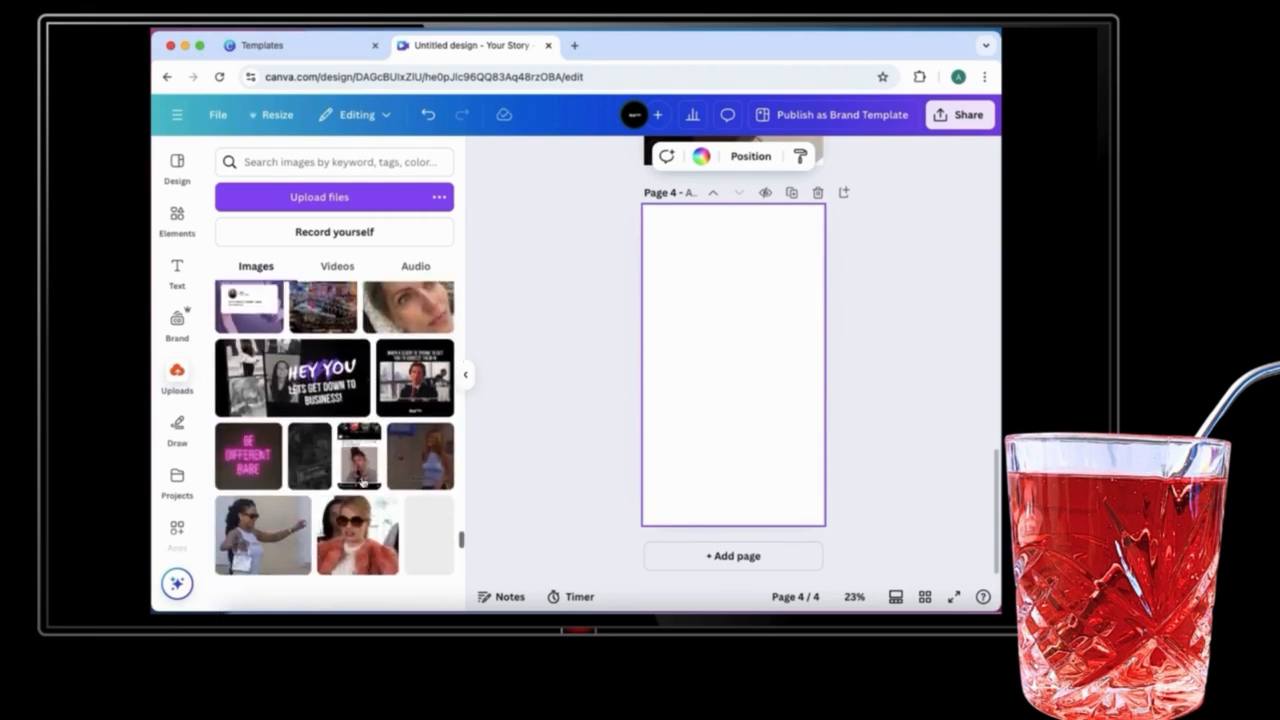
scroll(362, 483, "down", 6)
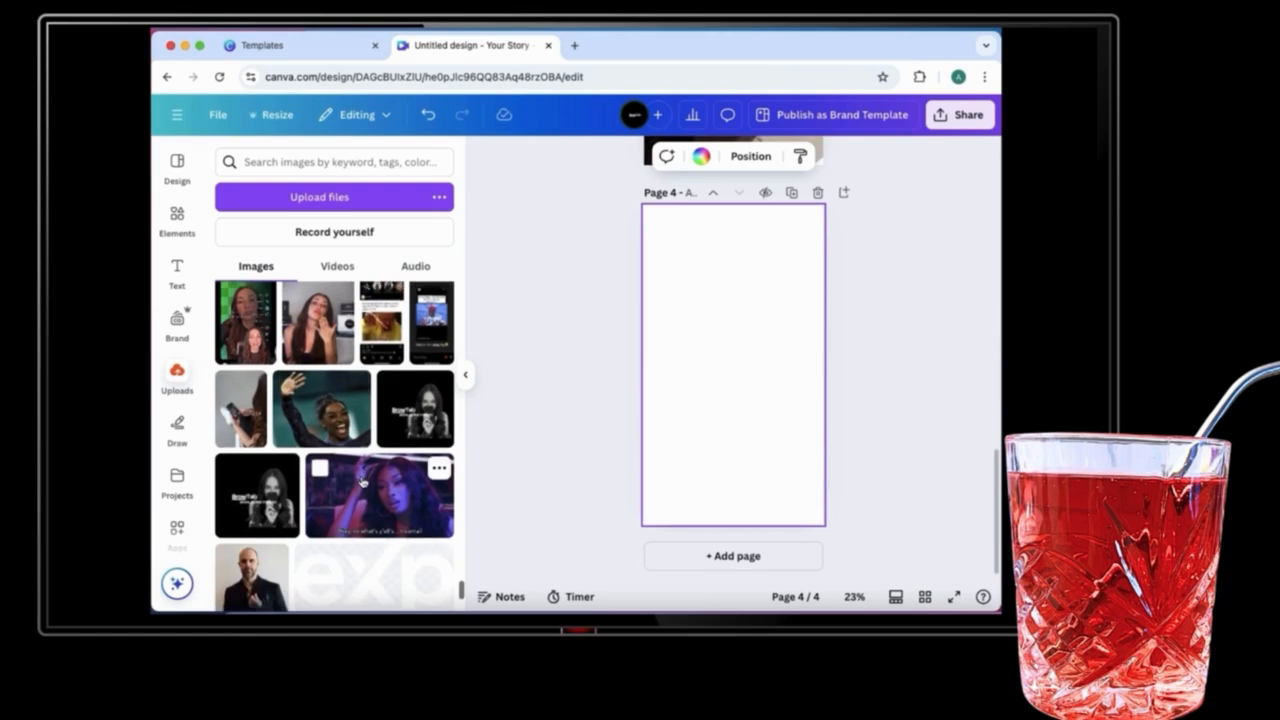
left_click(240, 415)
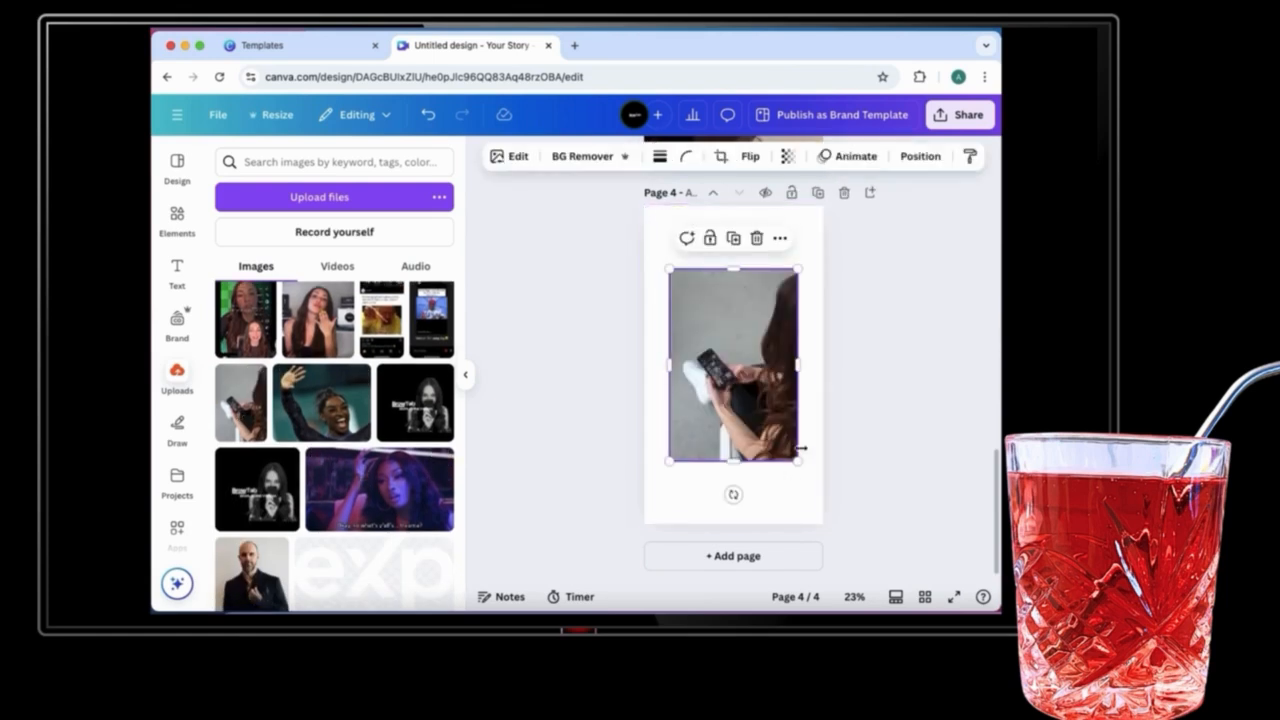
Step: Enlarge and reposition the phone photo so it fills the whole page
left_click_drag(796, 460, 846, 534)
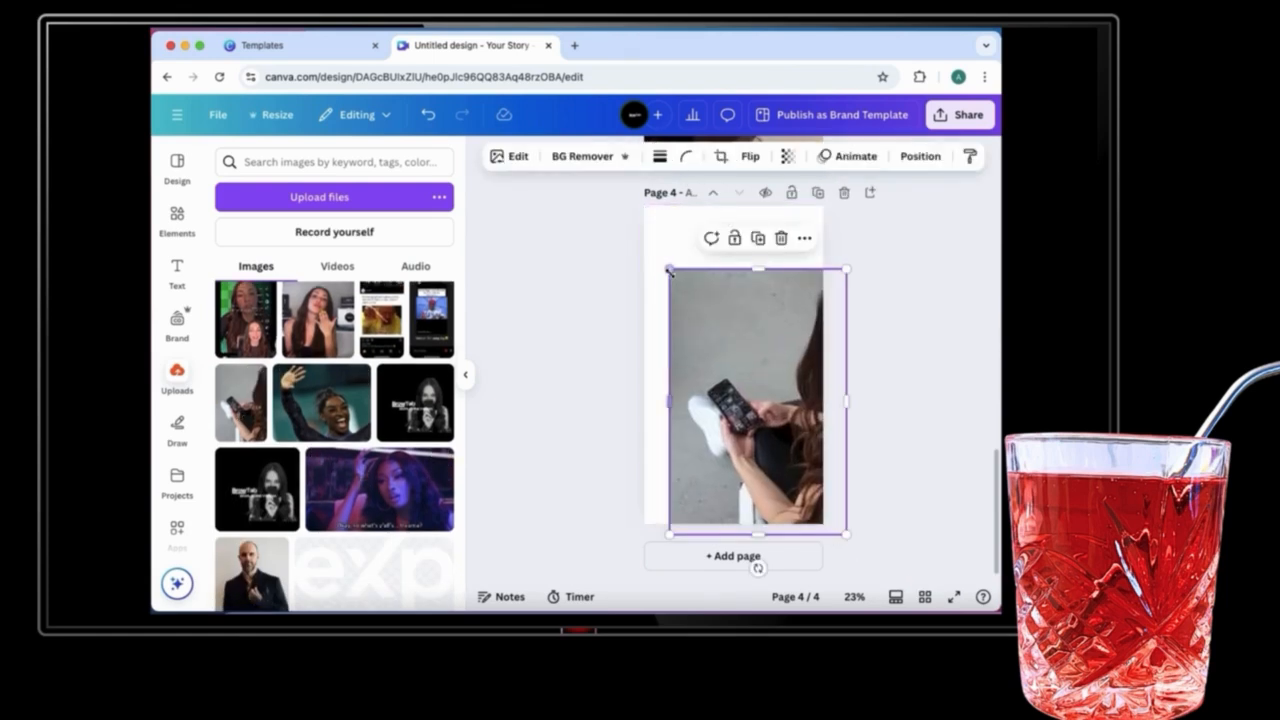
left_click_drag(670, 270, 616, 186)
left_click_drag(717, 318, 722, 311)
left_click_drag(888, 578, 918, 622)
left_click_drag(783, 467, 746, 394)
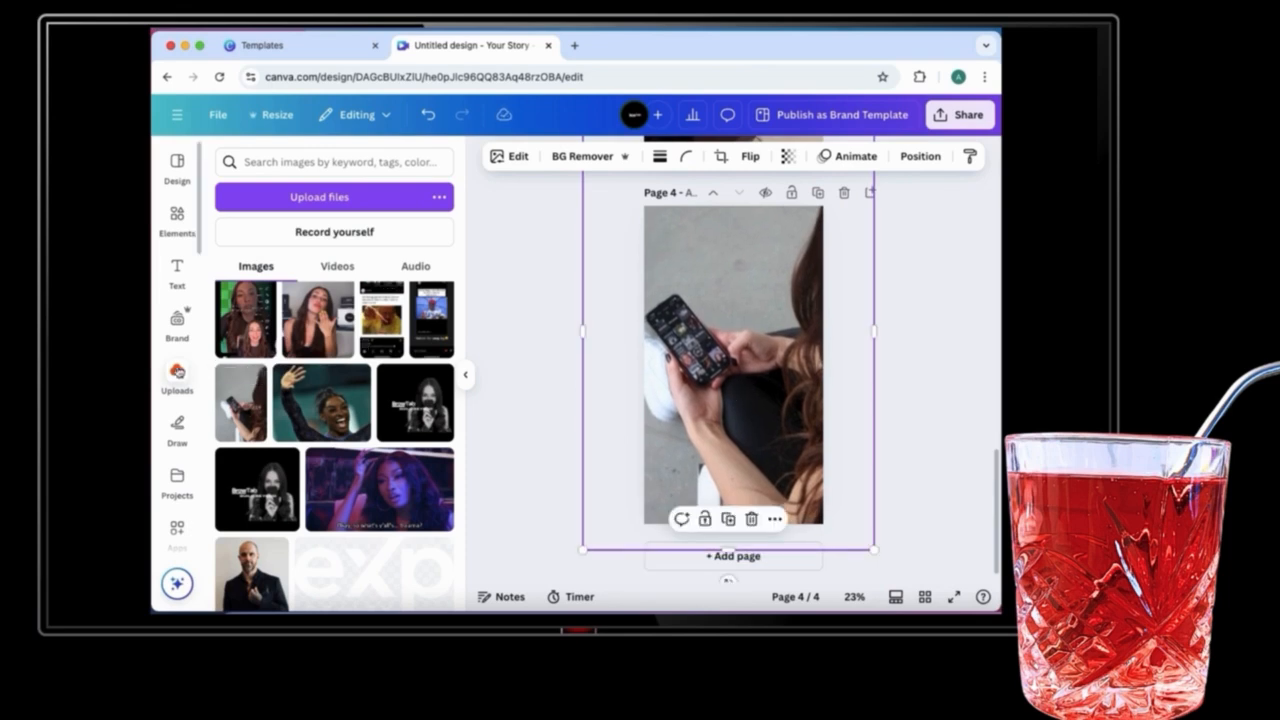
Step: Add the uploaded selfie portrait photo to the fourth page
scroll(374, 302, "down", 10)
scroll(374, 302, "up", 10)
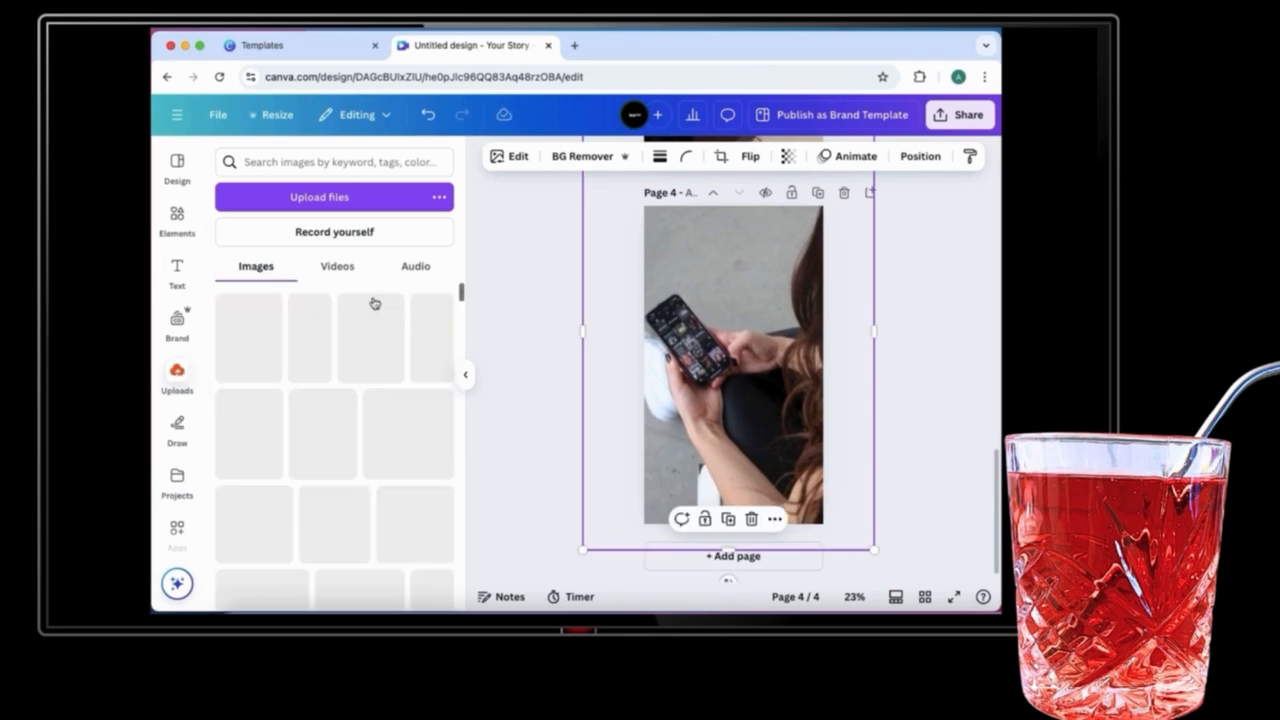
left_click(250, 335)
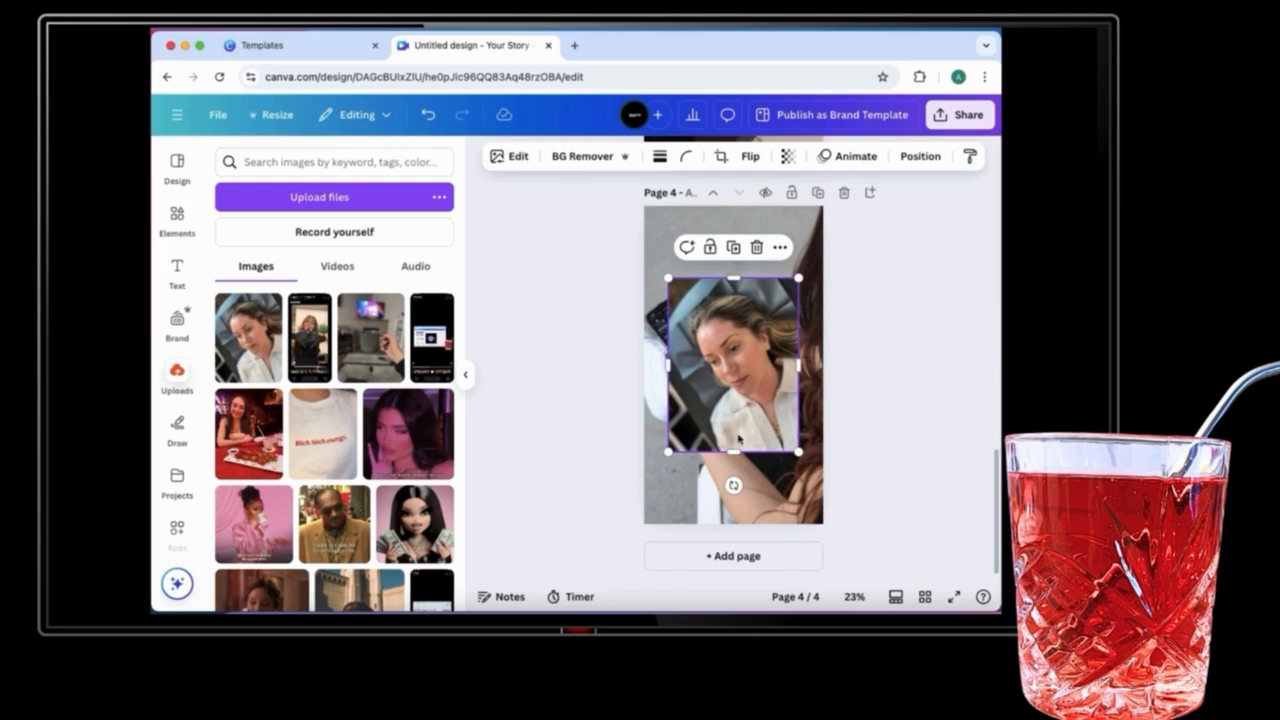
Step: Shrink, rotate and move the selfie onto the phone's screen in the photo
left_click_drag(733, 485, 816, 482)
left_click_drag(680, 402, 700, 391)
left_click_drag(835, 398, 744, 397)
left_click_drag(734, 338, 728, 345)
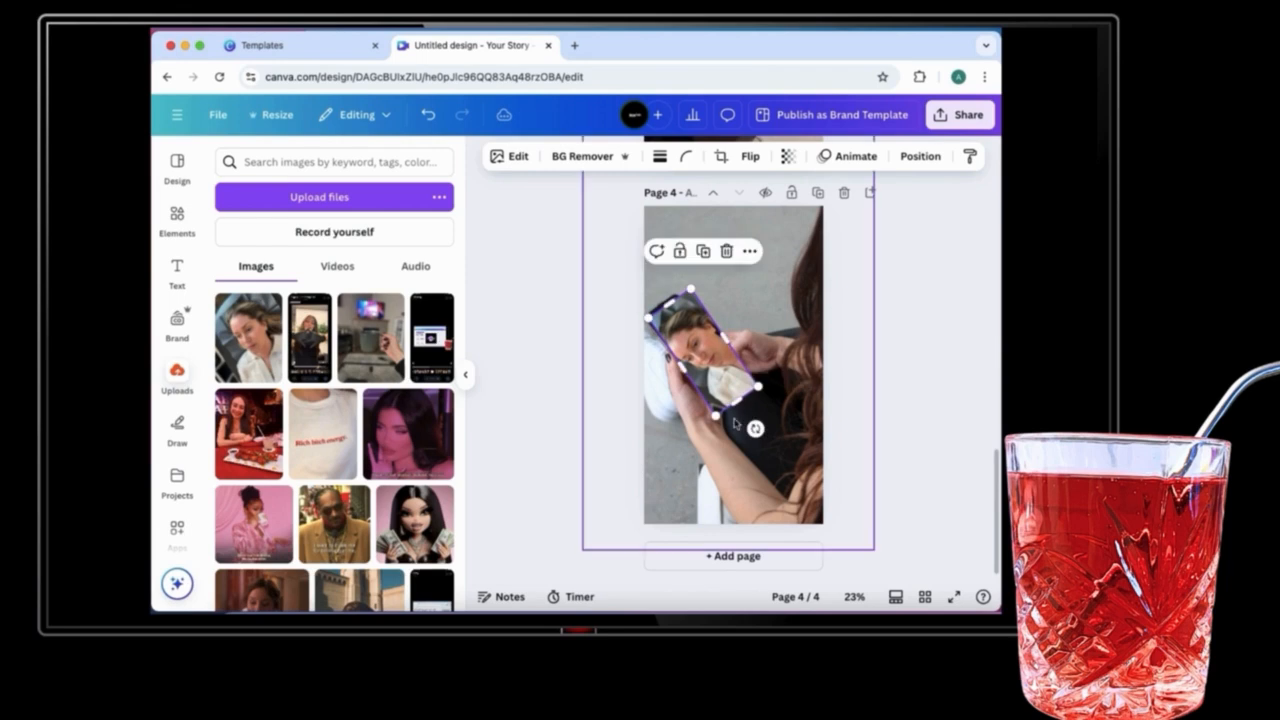
left_click_drag(755, 429, 742, 379)
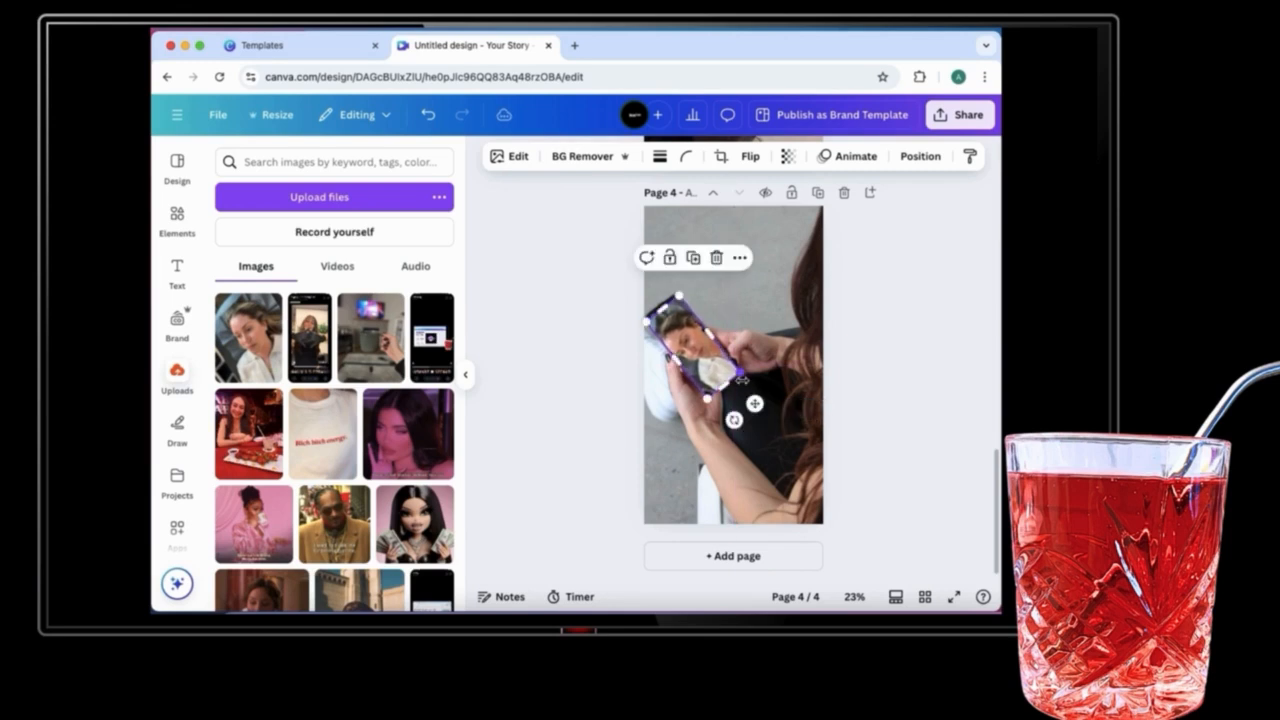
Step: Fine-tune the selfie's size and position so it matches the phone screen's outline
left_click(854, 596)
left_click(943, 514)
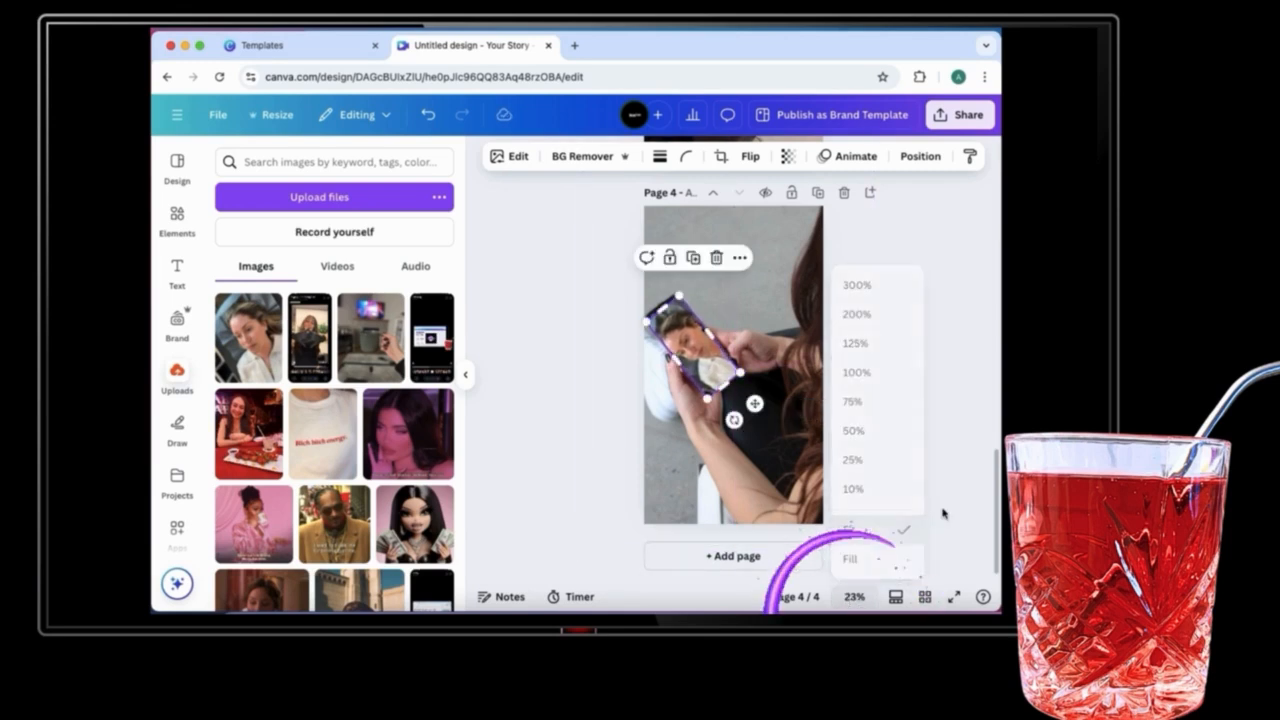
left_click(854, 596)
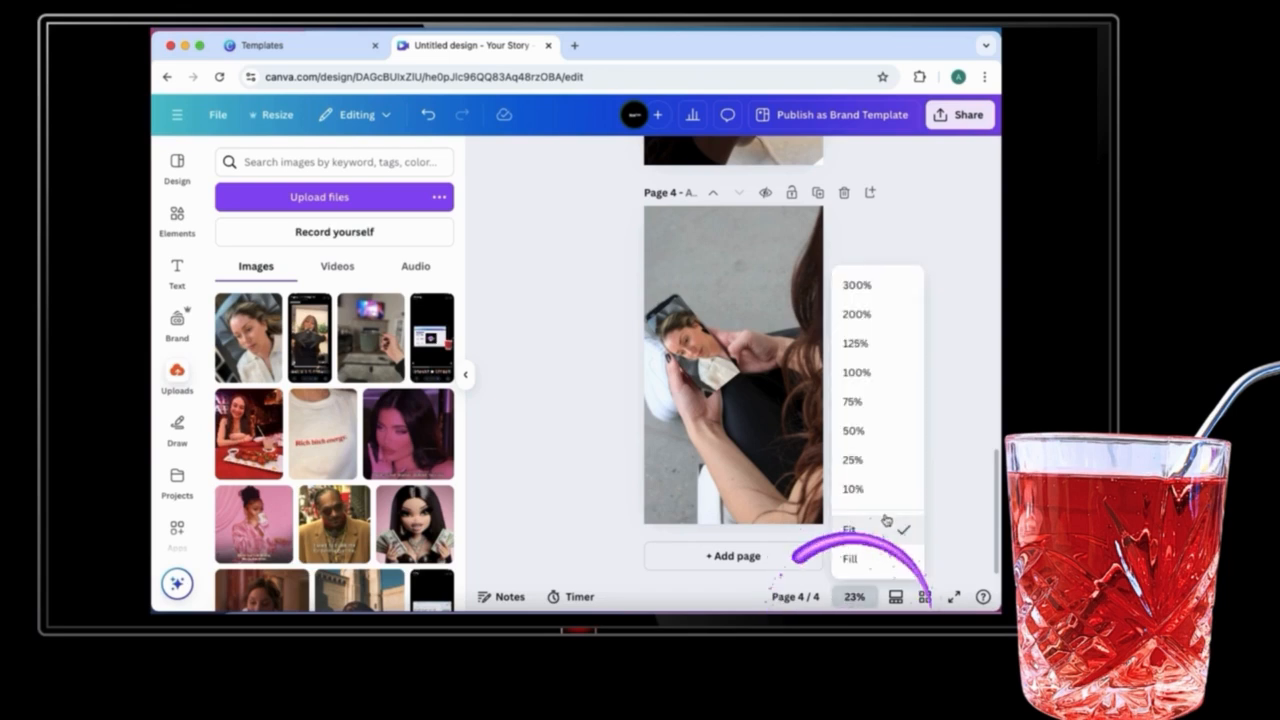
left_click(874, 402)
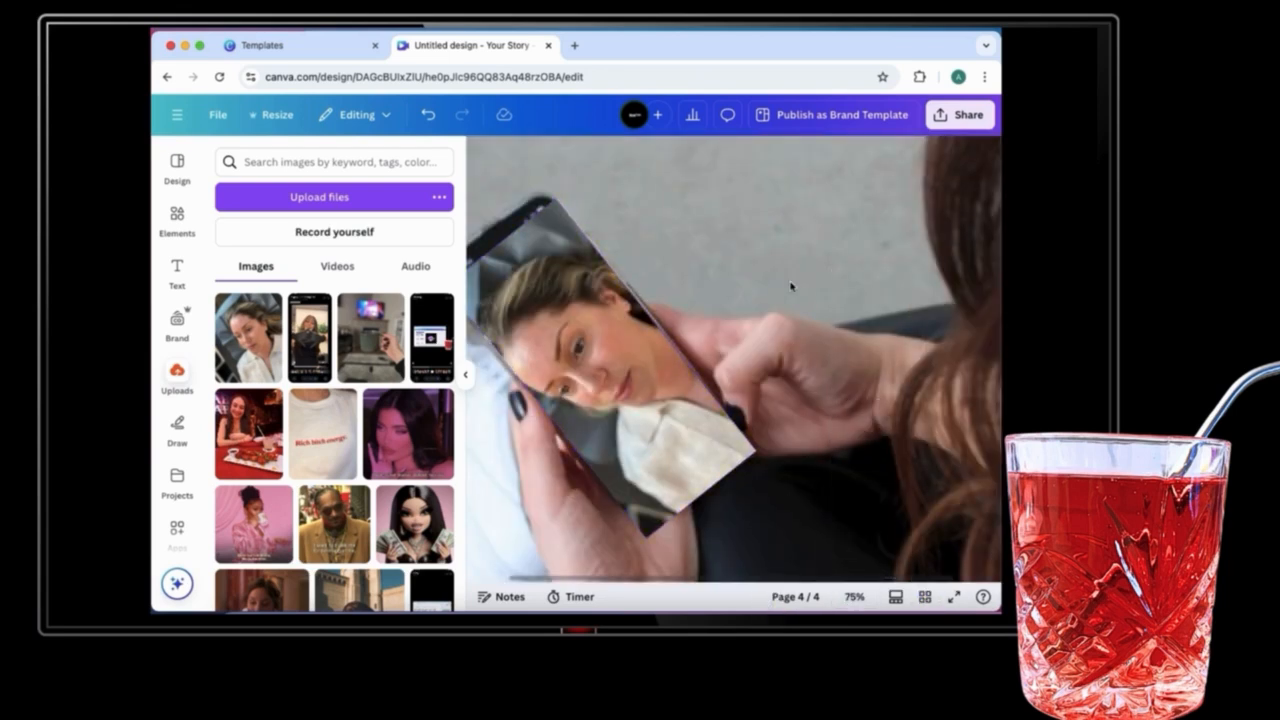
left_click(466, 375)
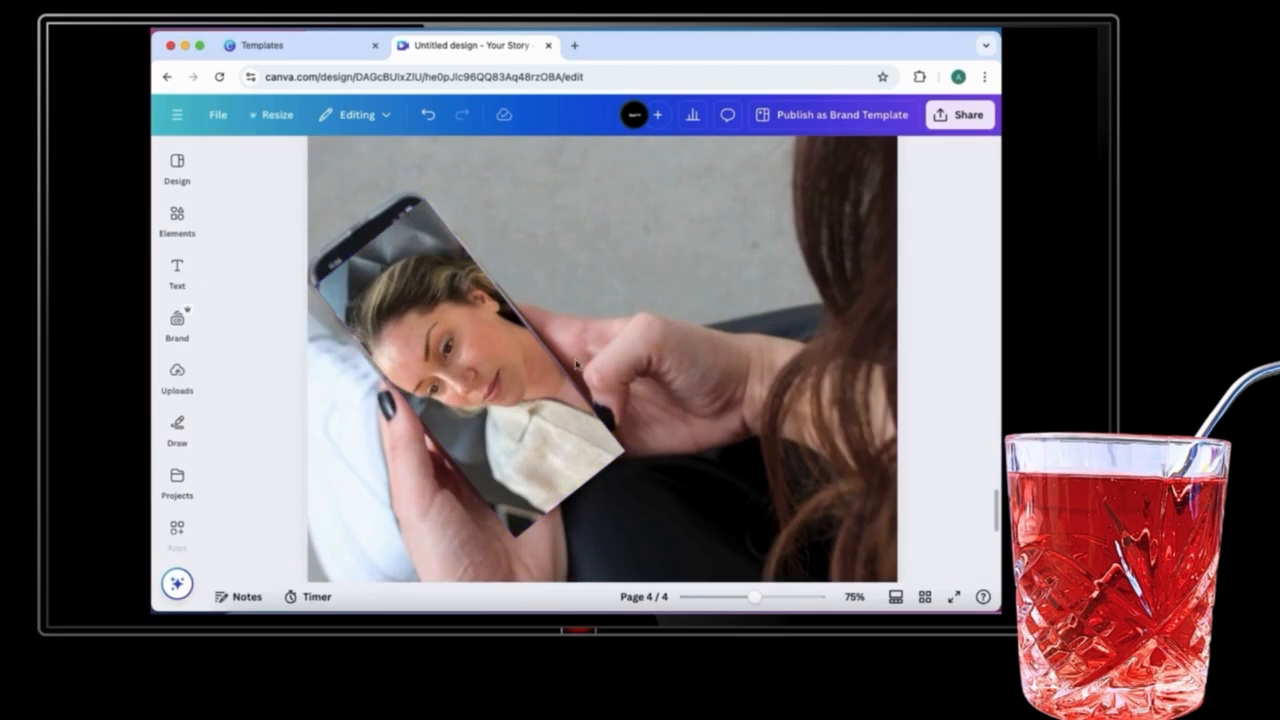
left_click(492, 370)
mouse_move(493, 370)
left_mouse_down()
mouse_move(504, 379)
mouse_move(497, 370)
left_mouse_up()
left_click_drag(595, 524, 609, 447)
left_click_drag(552, 485, 513, 404)
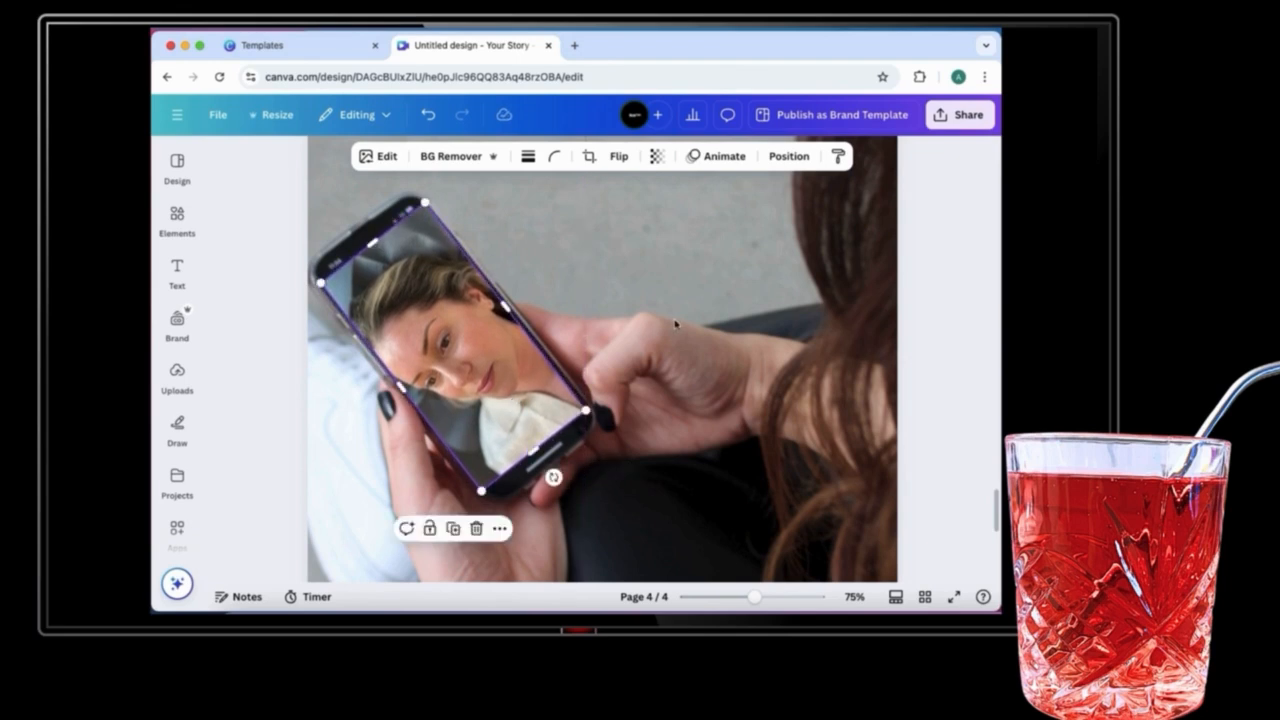
Step: Set the selfie's corner rounding to 49 to match the phone's rounded screen
left_click(722, 287)
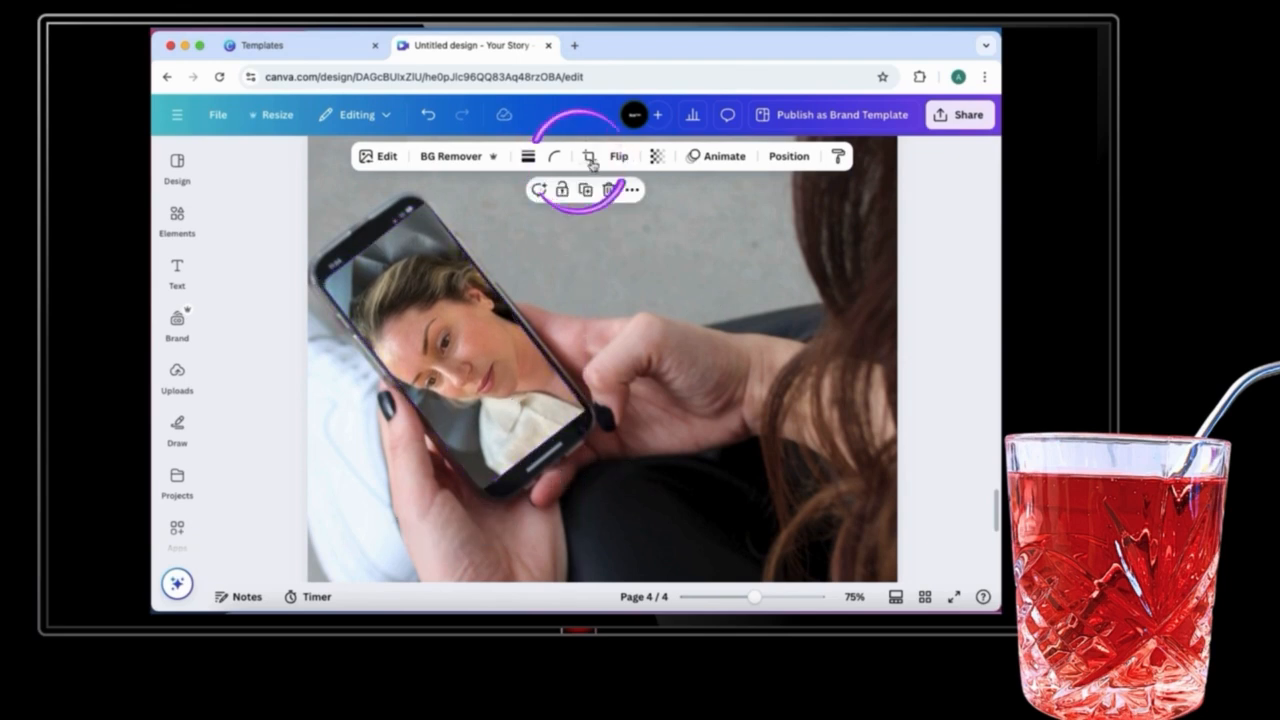
left_click(555, 156)
left_click_drag(481, 216, 504, 221)
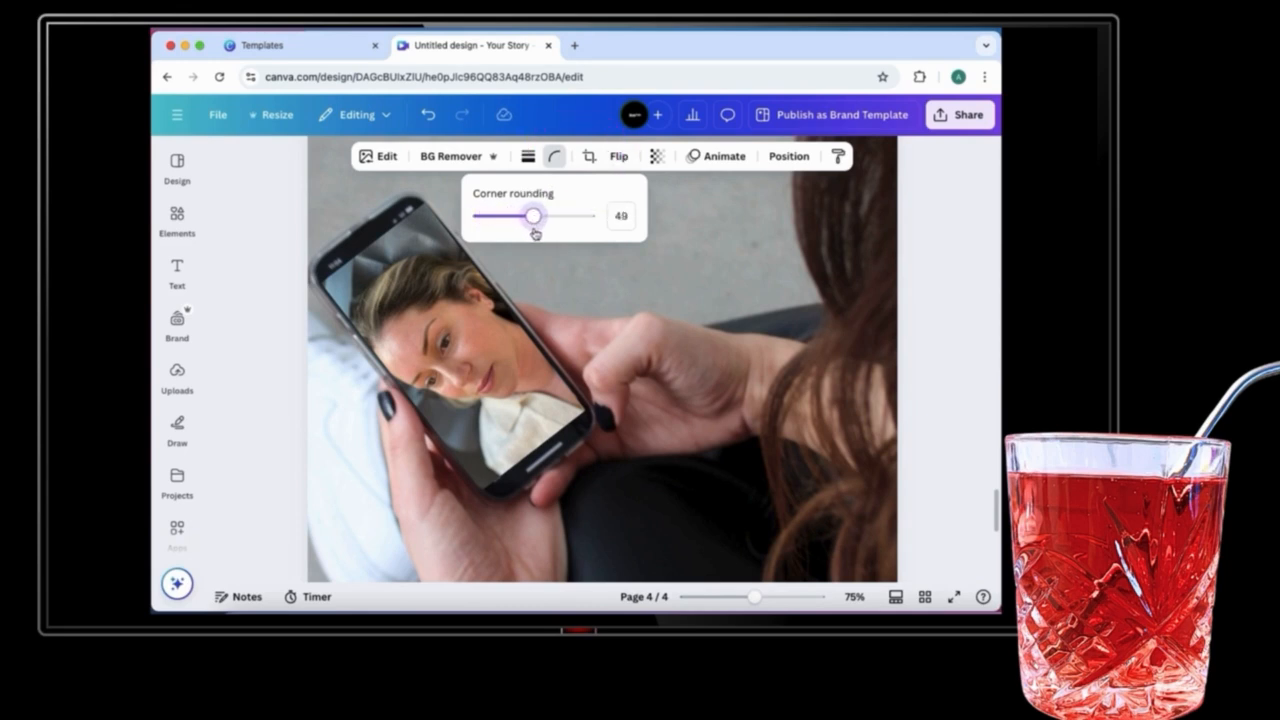
left_click(595, 273)
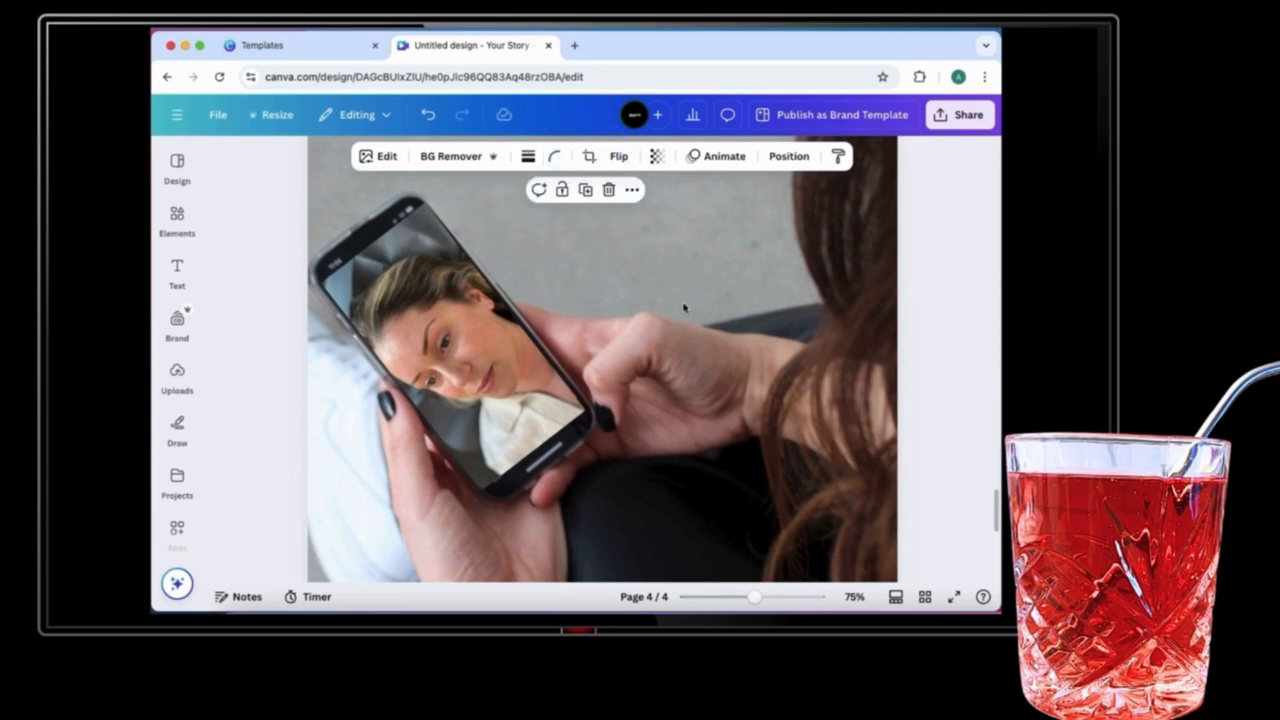
left_click(960, 287)
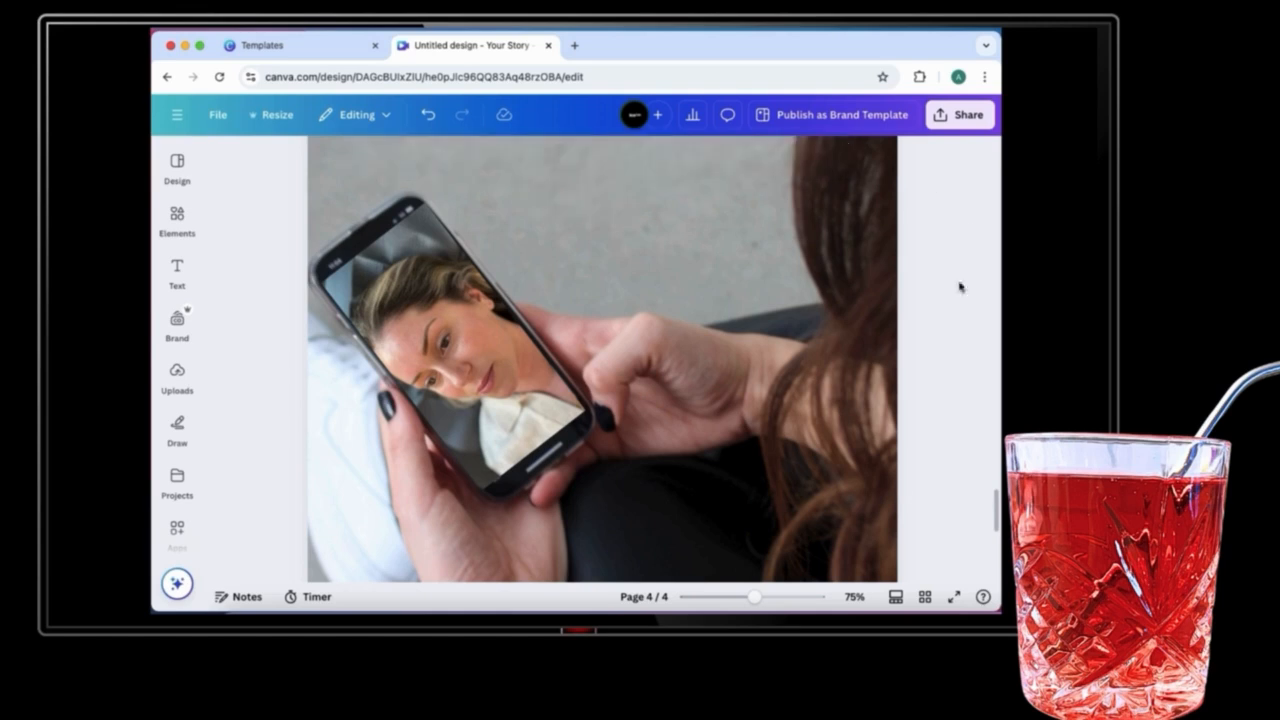
left_click_drag(758, 605, 714, 604)
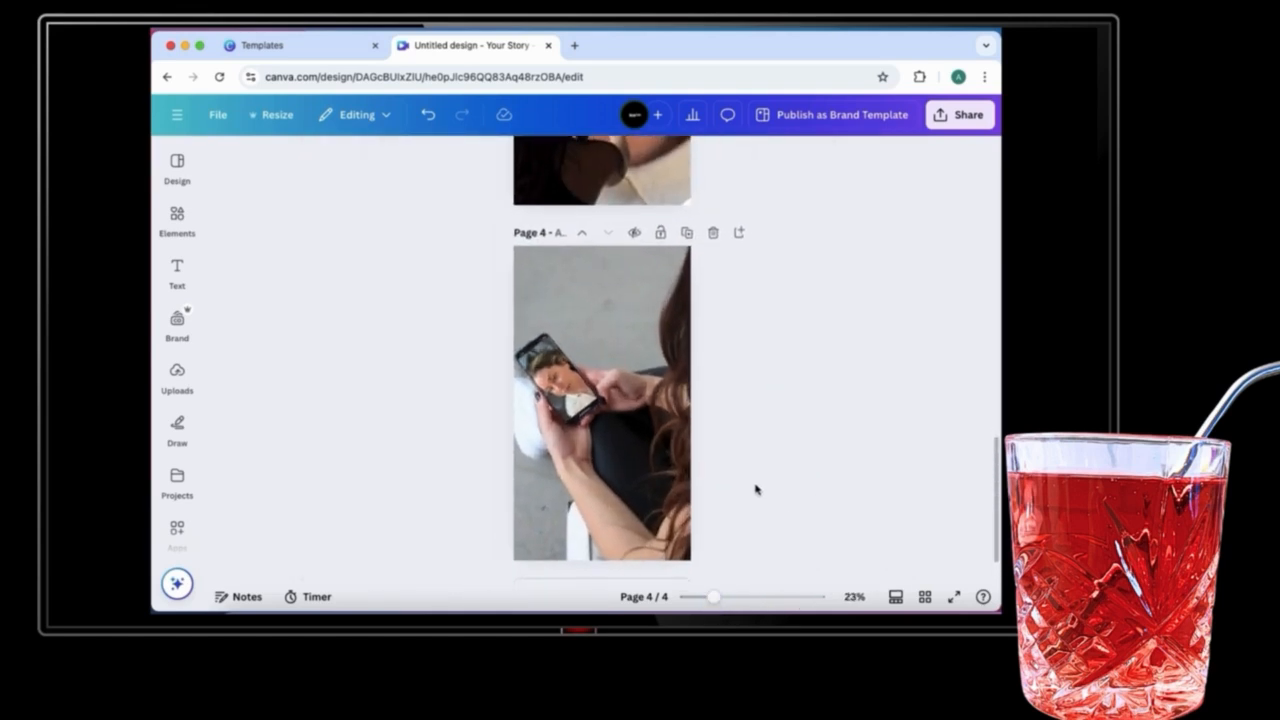
scroll(755, 489, "down", 2)
scroll(755, 489, "down", 1)
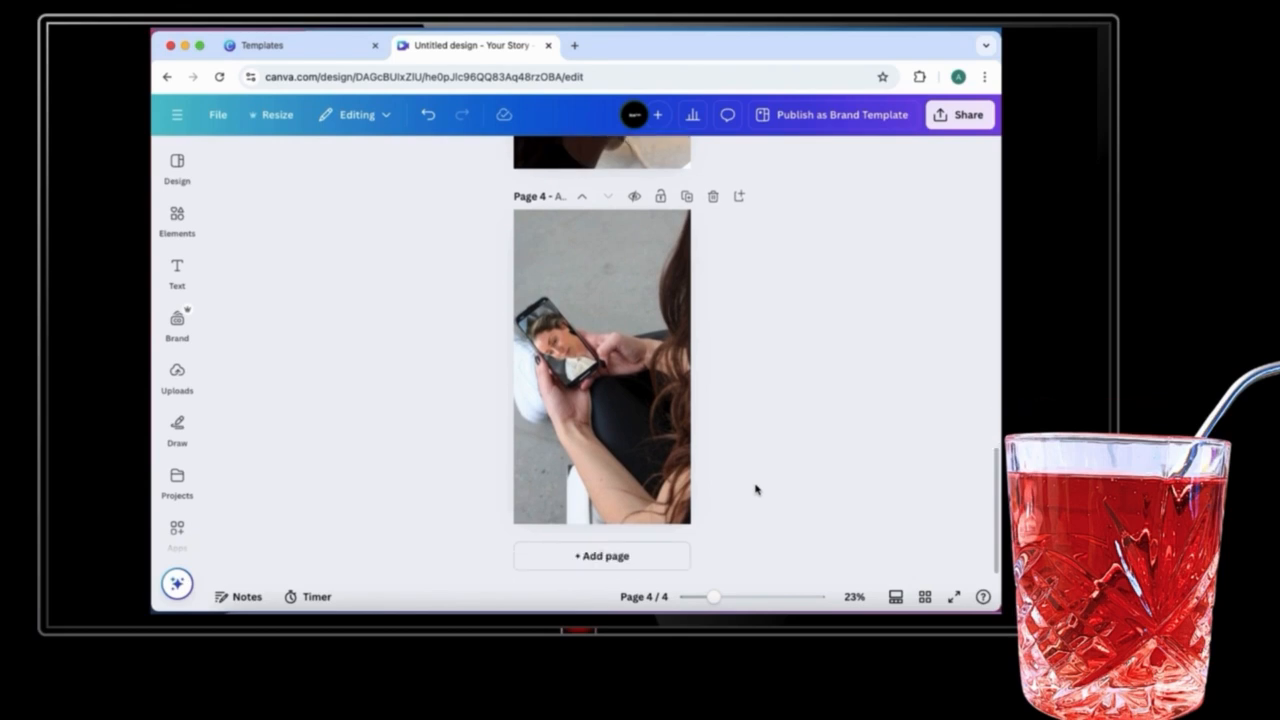
scroll(850, 501, "up", 1)
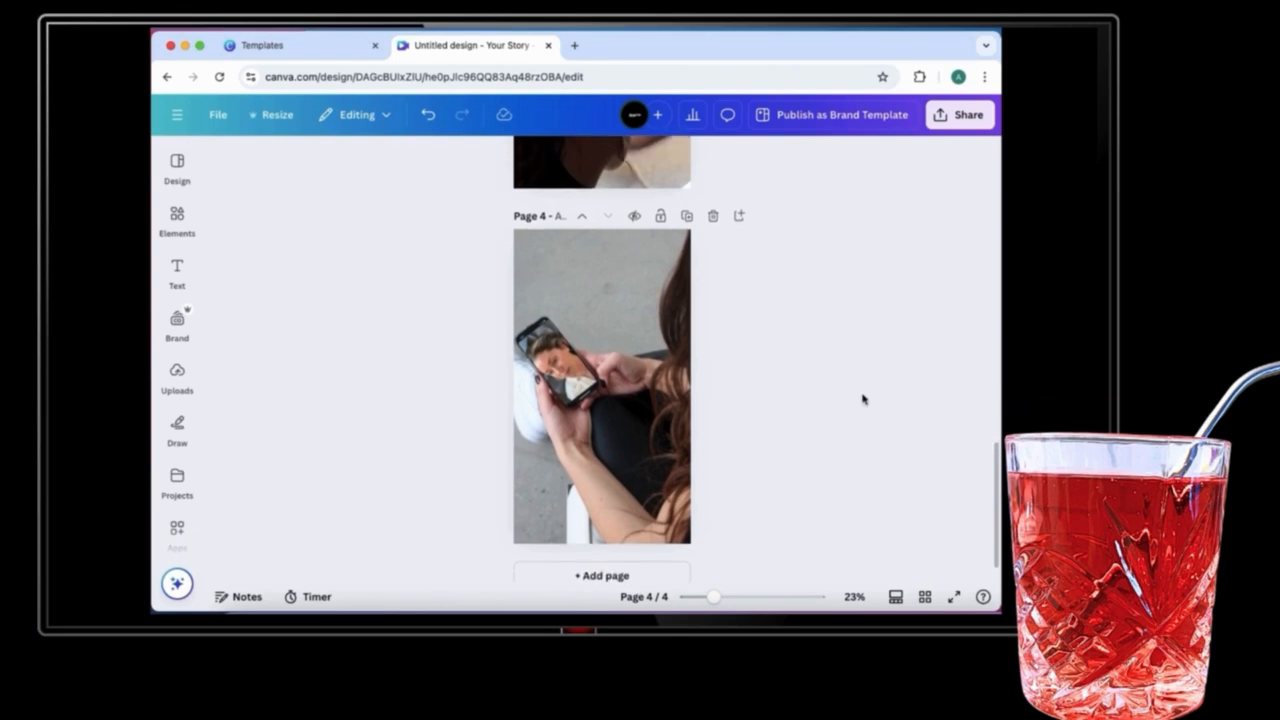